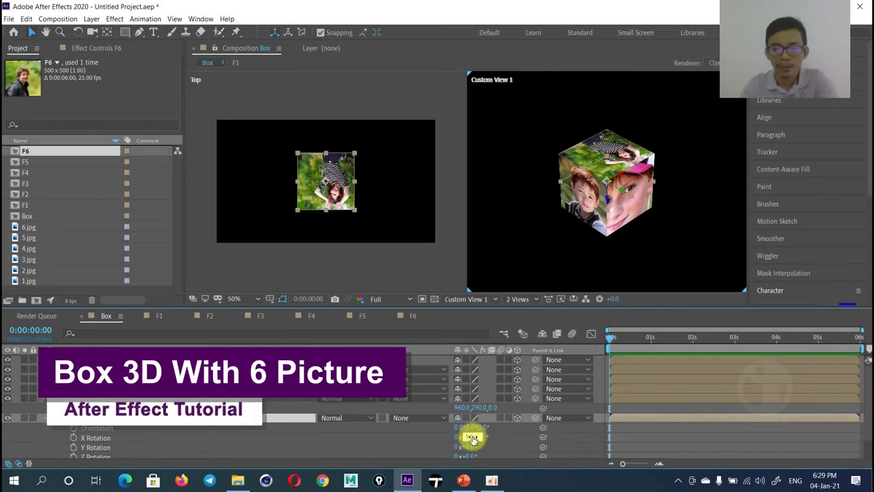
Set the layer's Position Y value to 790.
{"action": "key", "text": "p"}
{"action": "left_click", "coordinate": [481, 426]}
{"action": "type", "text": "790"}
{"action": "key", "text": "Return"}
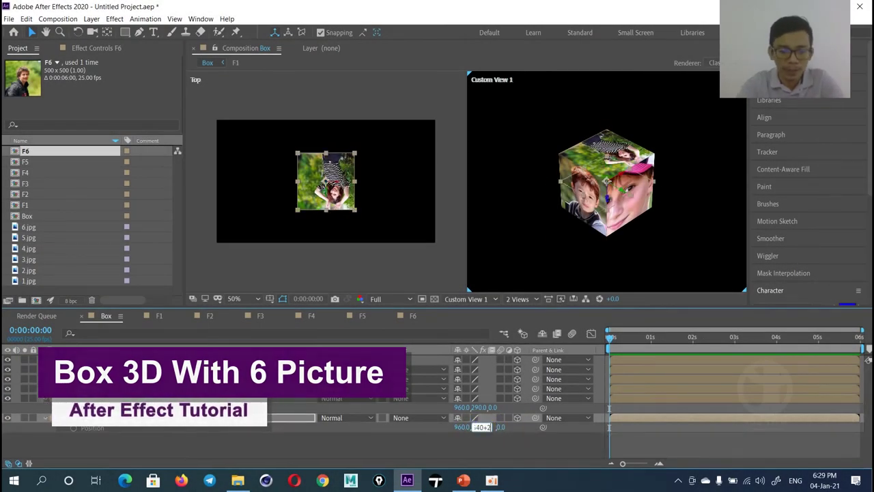
{"action": "left_click", "coordinate": [525, 205]}
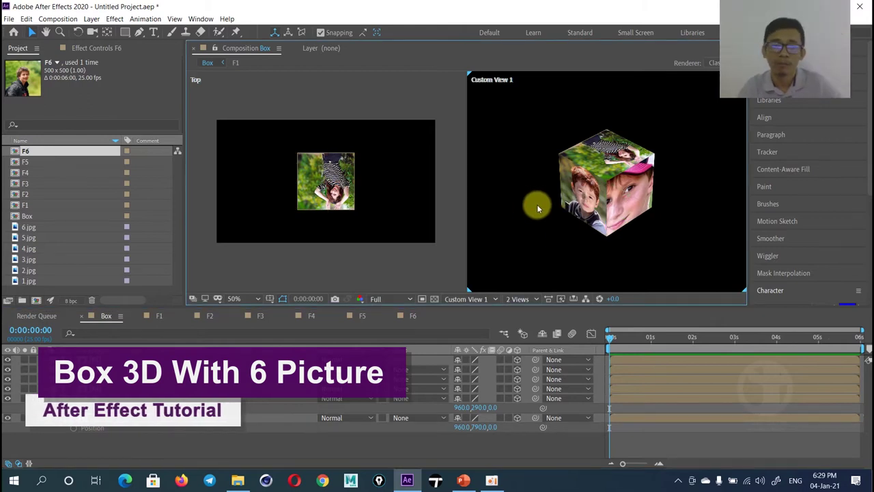
Select all six face layers and pre-compose them under the name 'Cube'.
{"action": "left_click", "coordinate": [45, 407]}
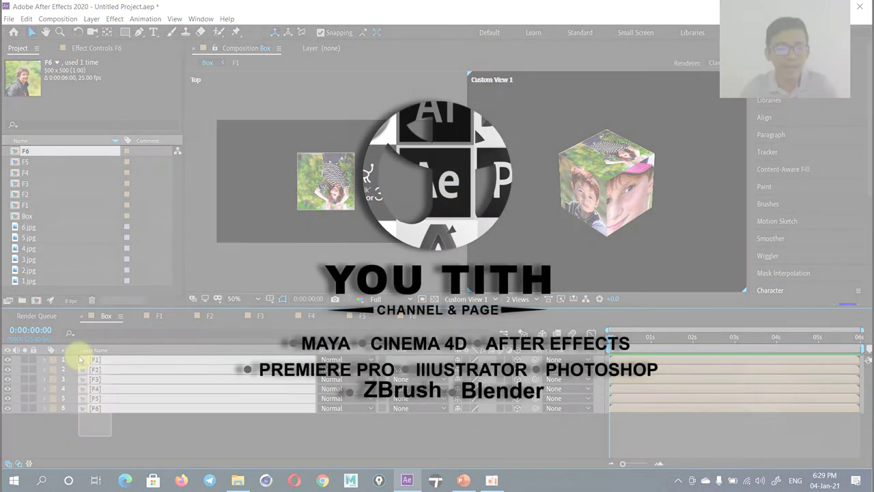
{"action": "key", "text": "ctrl+a"}
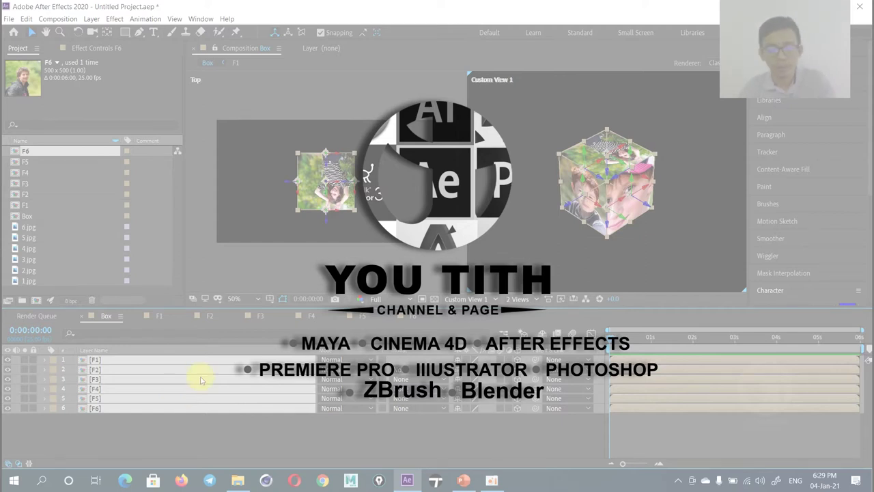
{"action": "key", "text": "ctrl+shift+c"}
{"action": "type", "text": "Cube"}
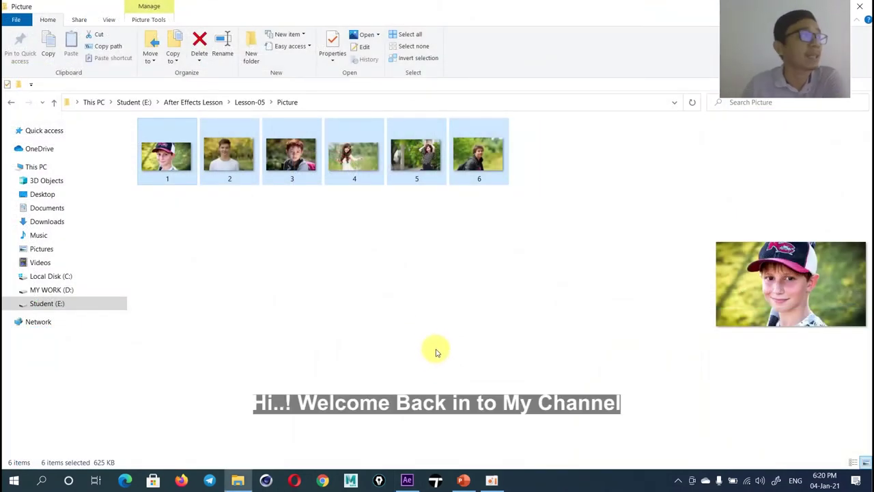
Drag the six Picture folder photos from File Explorer into the After Effects project.
{"action": "mouse_move", "coordinate": [353, 172]}
{"action": "left_mouse_down"}
{"action": "mouse_move", "coordinate": [196, 321]}
{"action": "mouse_move", "coordinate": [107, 275]}
{"action": "left_mouse_up"}
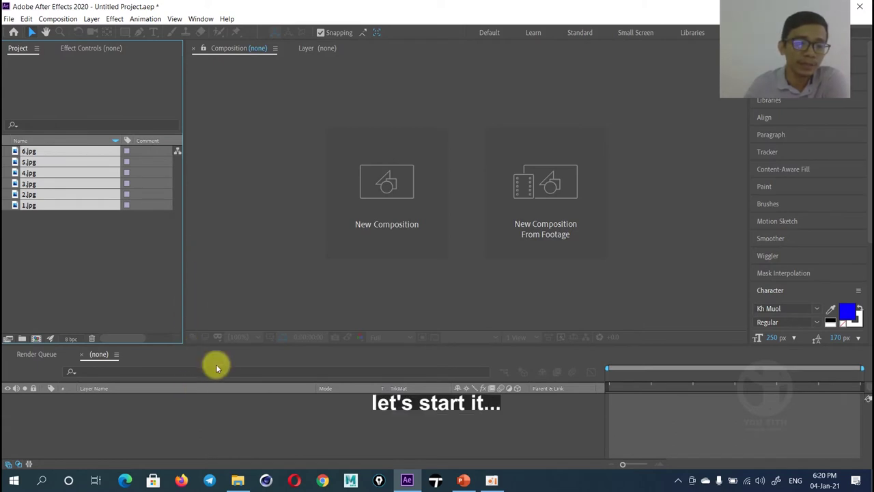
Give the timeline panel more height and preview imported photos 1.jpg through 6.jpg.
{"action": "left_click_drag", "start_coordinate": [226, 347], "coordinate": [227, 325]}
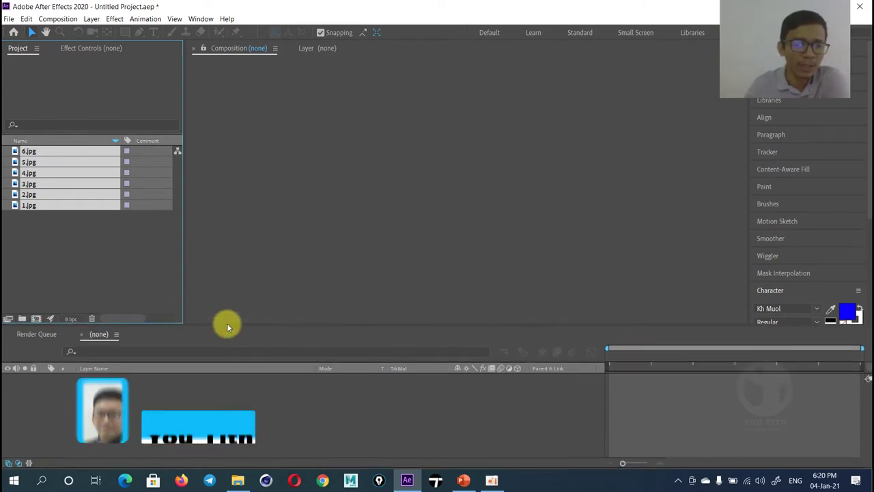
{"action": "left_click", "coordinate": [178, 406]}
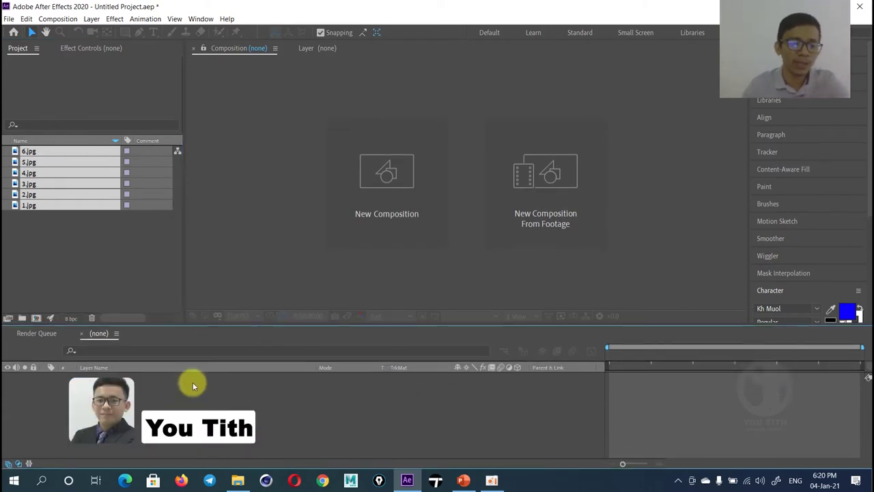
{"action": "left_click", "coordinate": [84, 256]}
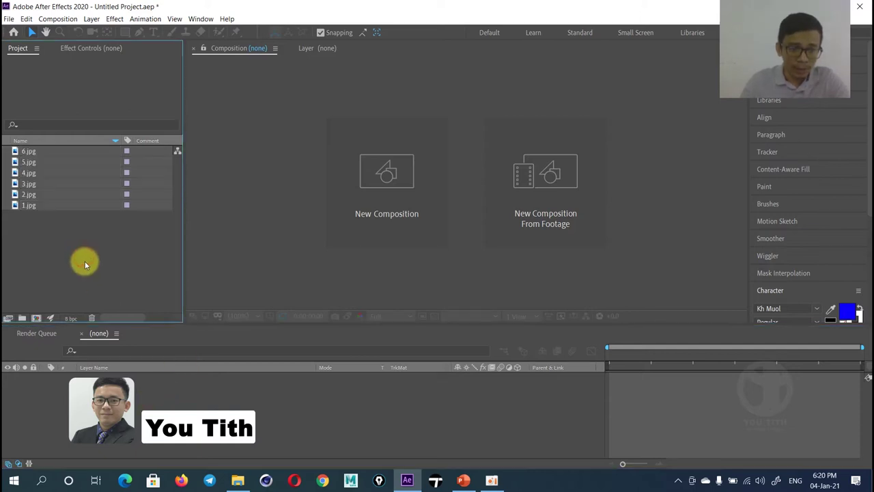
{"action": "left_click", "coordinate": [29, 205]}
{"action": "left_click", "coordinate": [30, 195]}
{"action": "left_click", "coordinate": [30, 184]}
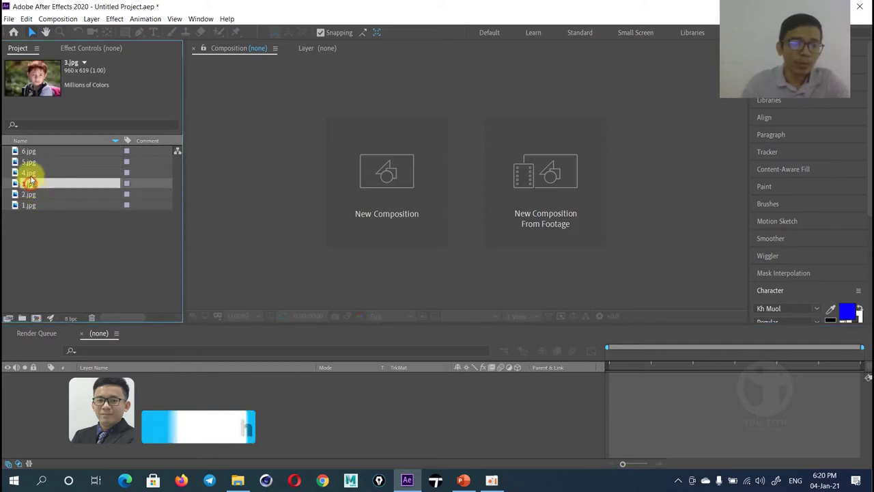
{"action": "left_click", "coordinate": [31, 173]}
{"action": "left_click", "coordinate": [32, 163]}
{"action": "left_click", "coordinate": [31, 151]}
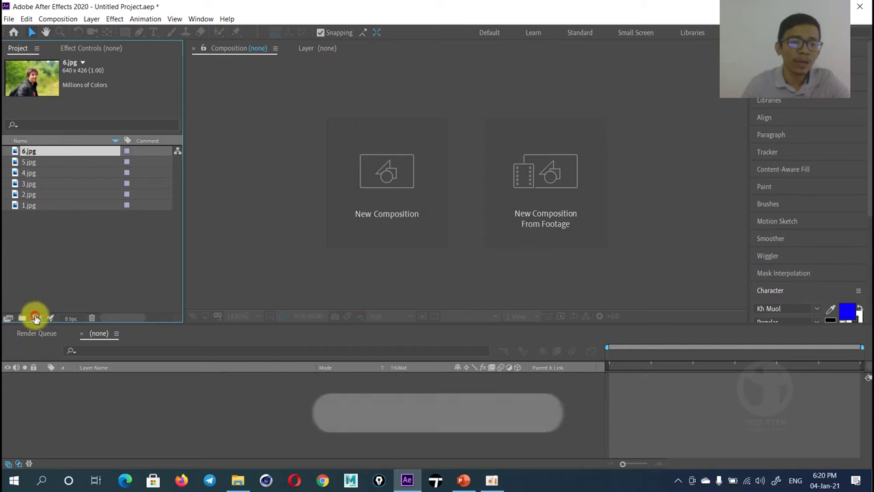
Create a composition named Box using the default HDTV 1080 25 settings.
{"action": "left_click", "coordinate": [36, 318]}
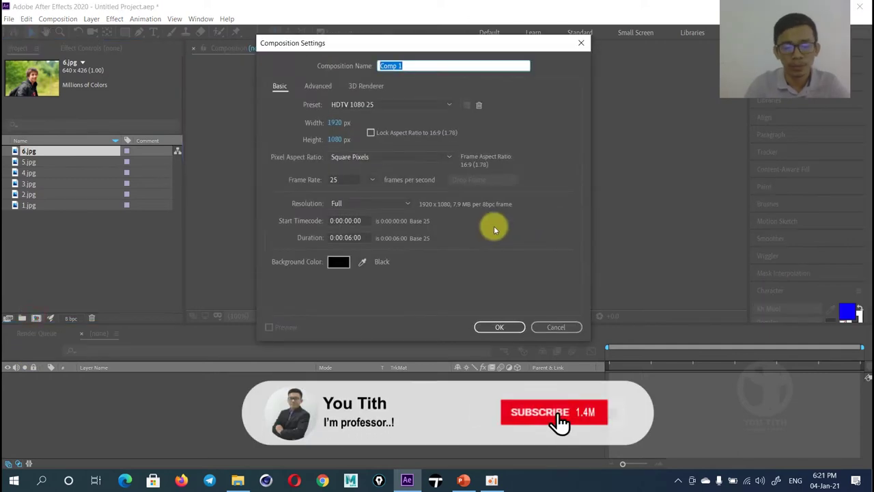
{"action": "type", "text": "Box"}
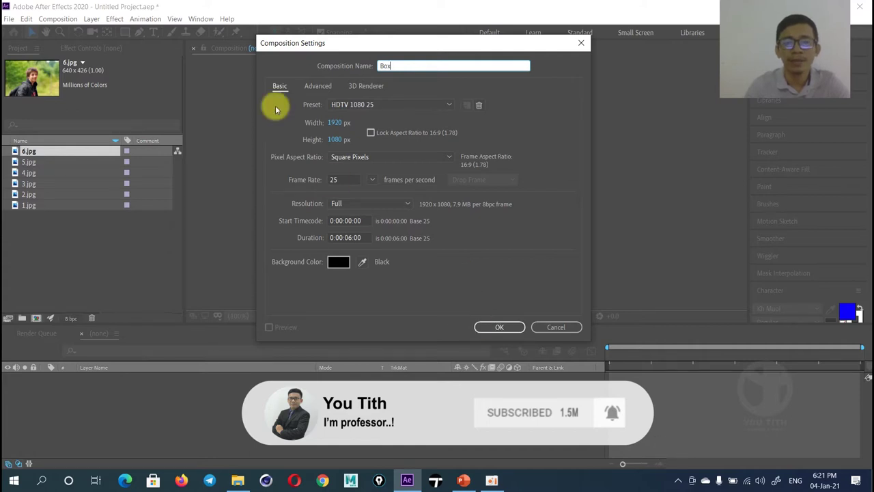
{"action": "left_click", "coordinate": [495, 327]}
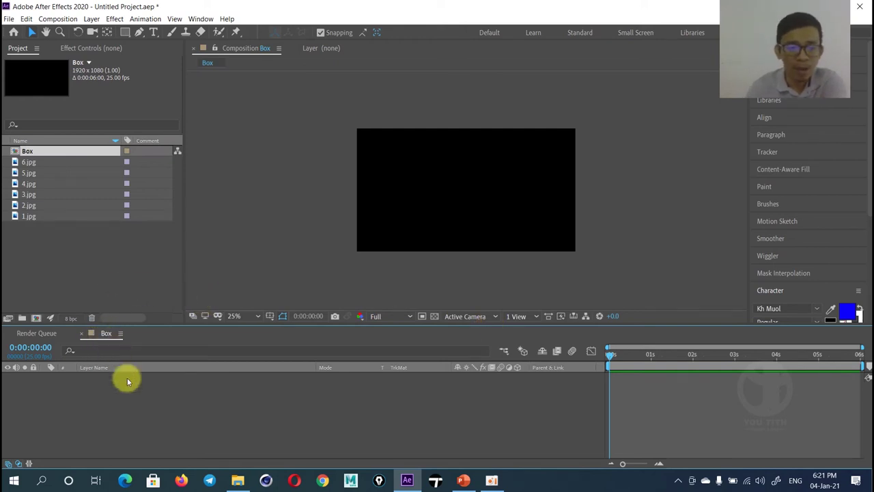
Start a new composition from the Composition menu and name it F1.
{"action": "right_click", "coordinate": [171, 394]}
{"action": "mouse_move", "coordinate": [236, 285]}
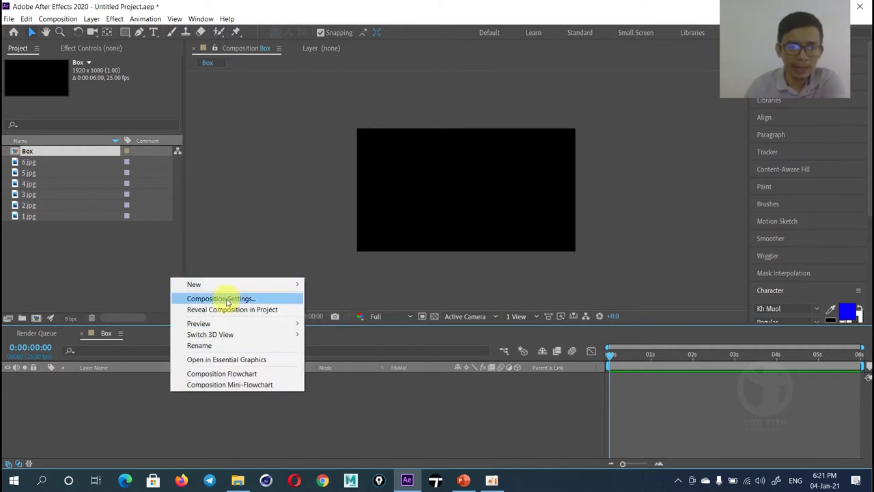
{"action": "left_click", "coordinate": [93, 266]}
{"action": "left_click", "coordinate": [58, 19]}
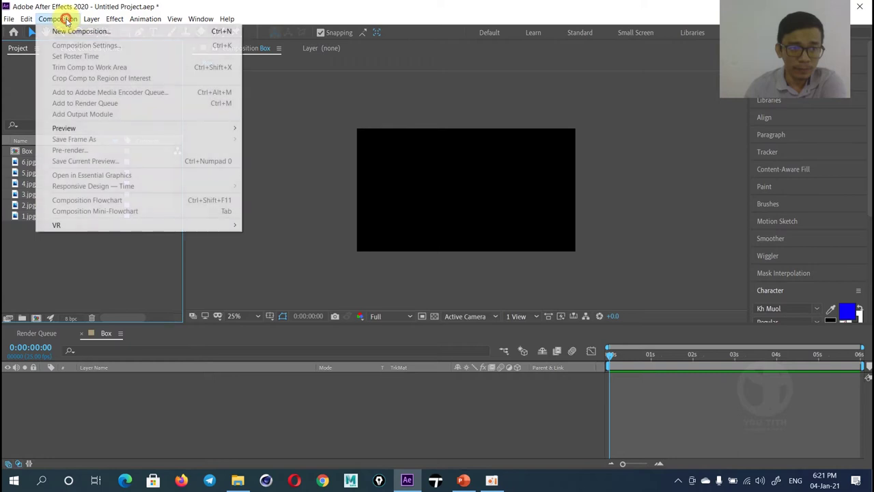
{"action": "left_click", "coordinate": [66, 34]}
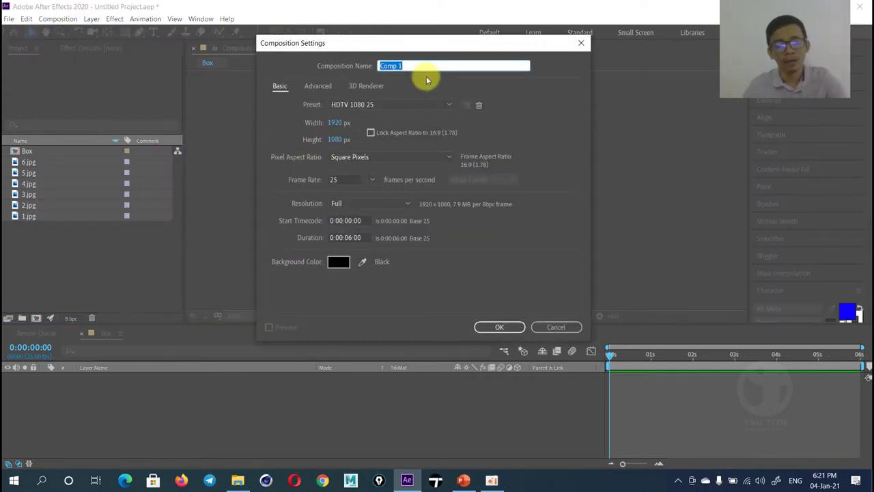
{"action": "key", "text": "BackSpace"}
{"action": "type", "text": "F"}
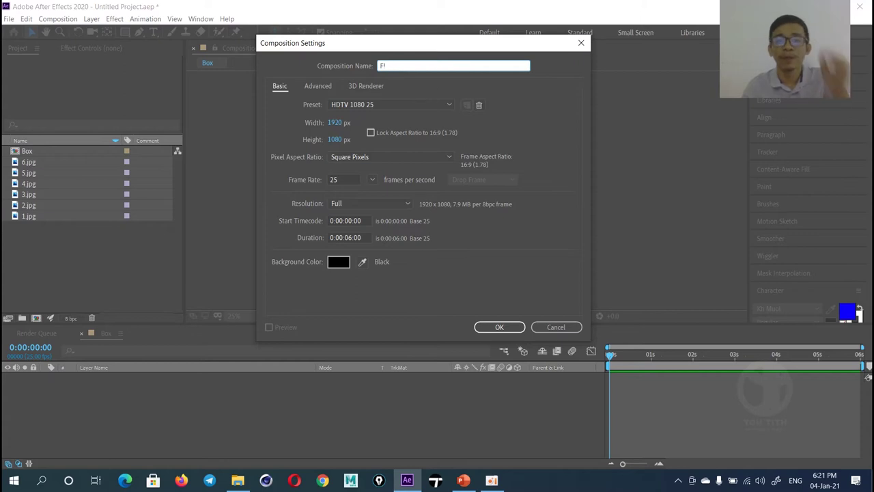
{"action": "type", "text": "l"}
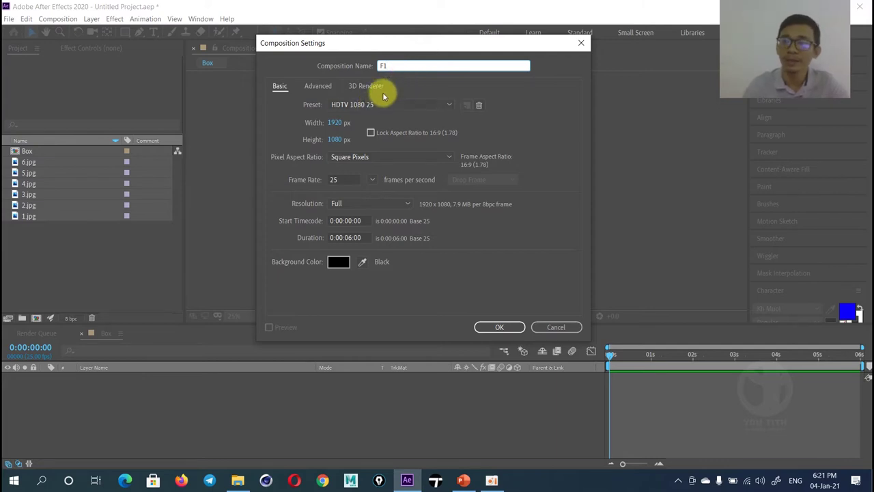
Set the F1 composition to 500 × 500 px and create it.
{"action": "left_click", "coordinate": [335, 123]}
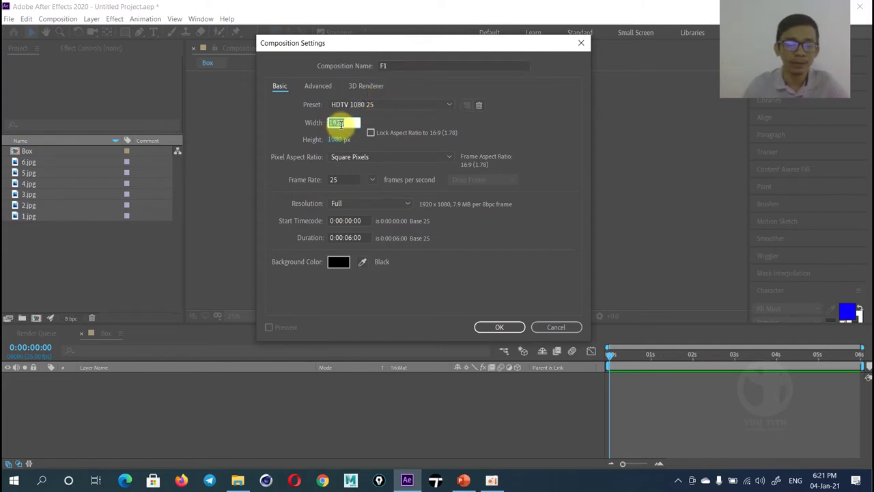
{"action": "type", "text": "25"}
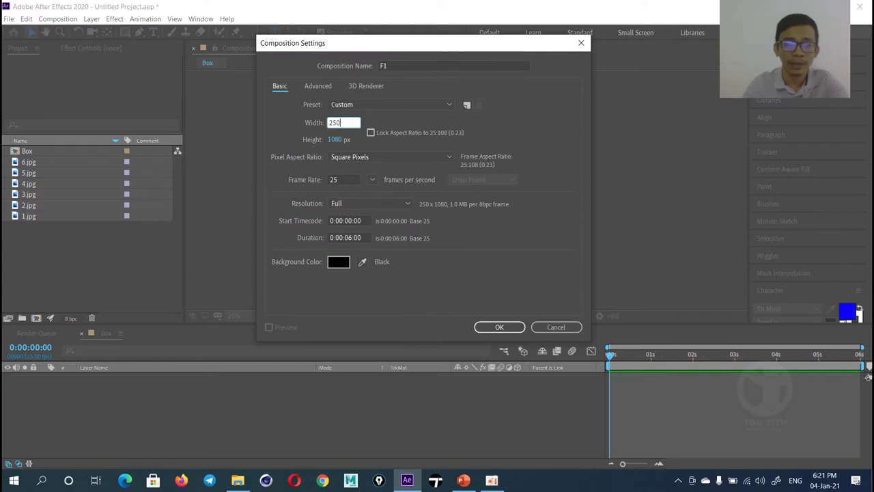
{"action": "left_click", "coordinate": [338, 139]}
{"action": "type", "text": "250"}
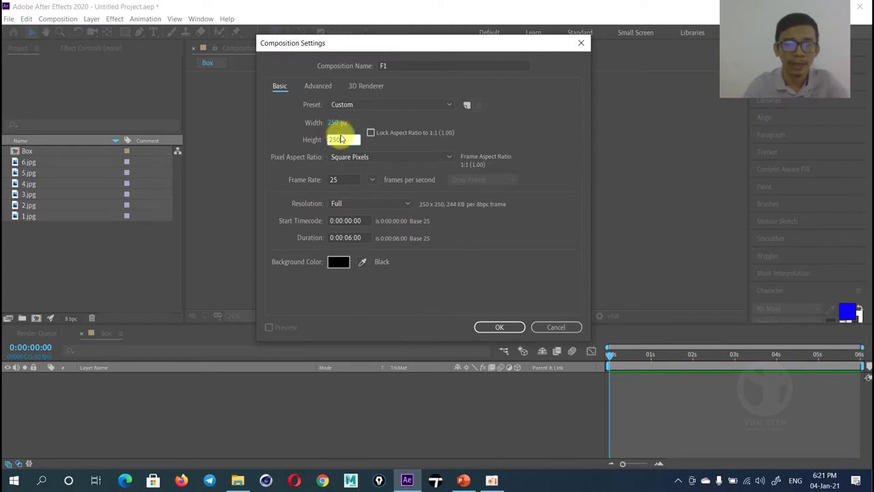
{"action": "left_click", "coordinate": [335, 124]}
{"action": "type", "text": "500"}
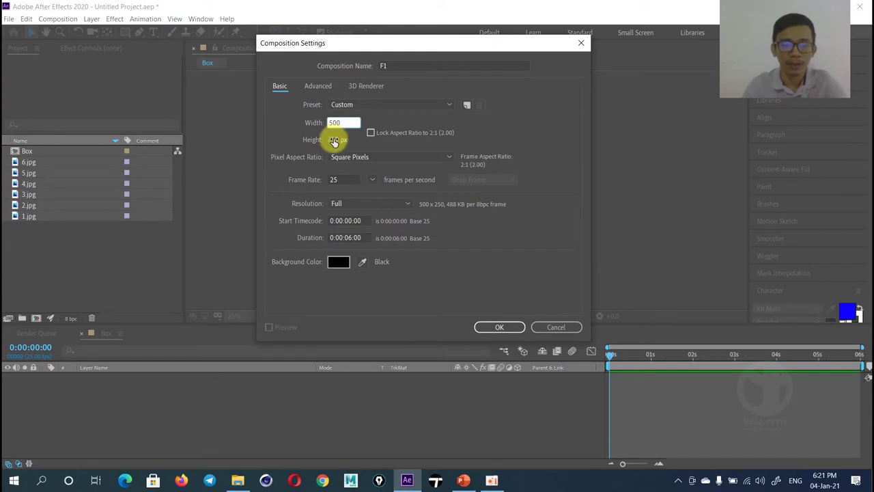
{"action": "left_click", "coordinate": [334, 141]}
{"action": "type", "text": "500"}
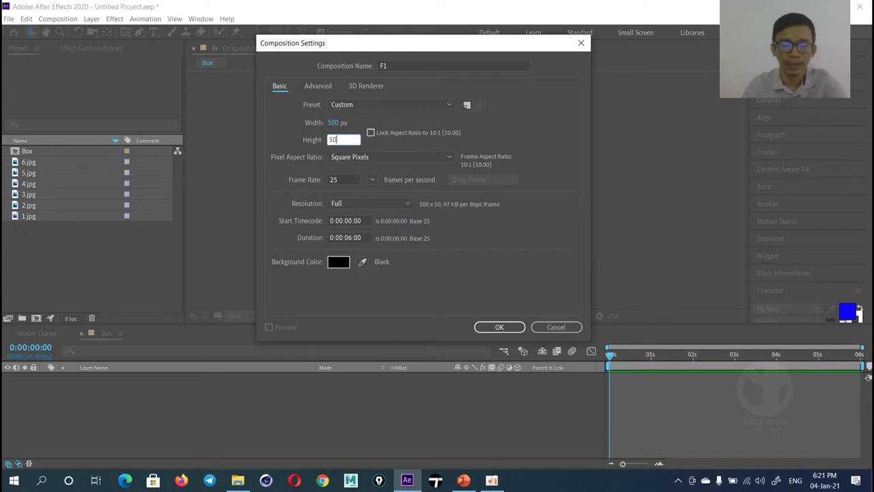
{"action": "left_click", "coordinate": [509, 121]}
{"action": "left_click", "coordinate": [500, 327]}
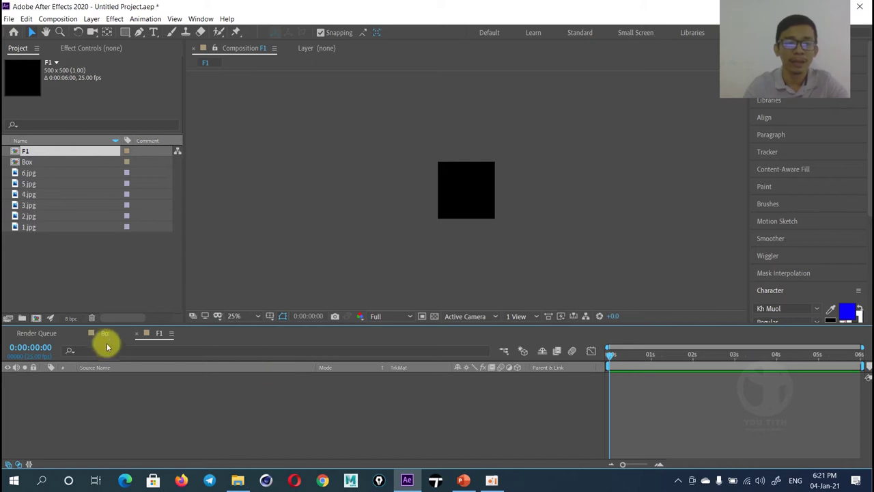
Zoom F1 to 50%, add 1.jpg as a layer, and scale it down to 72%.
{"action": "left_click", "coordinate": [105, 334]}
{"action": "left_click", "coordinate": [156, 333]}
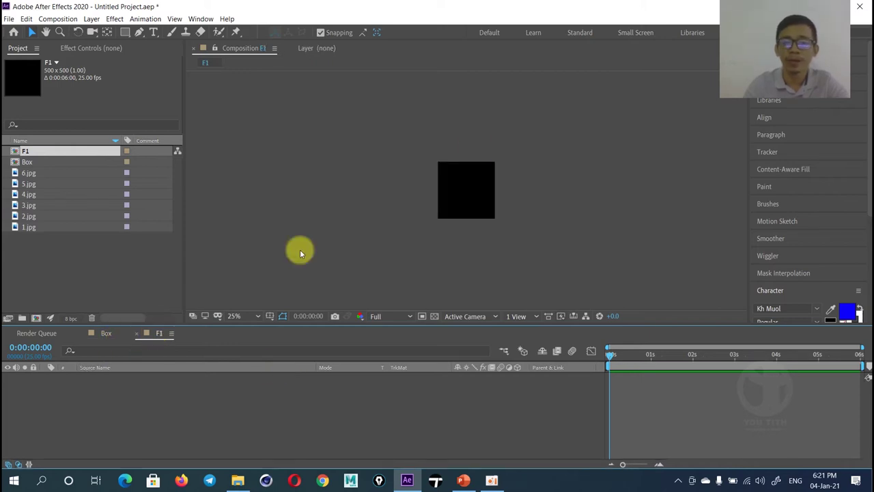
{"action": "key", "text": "period"}
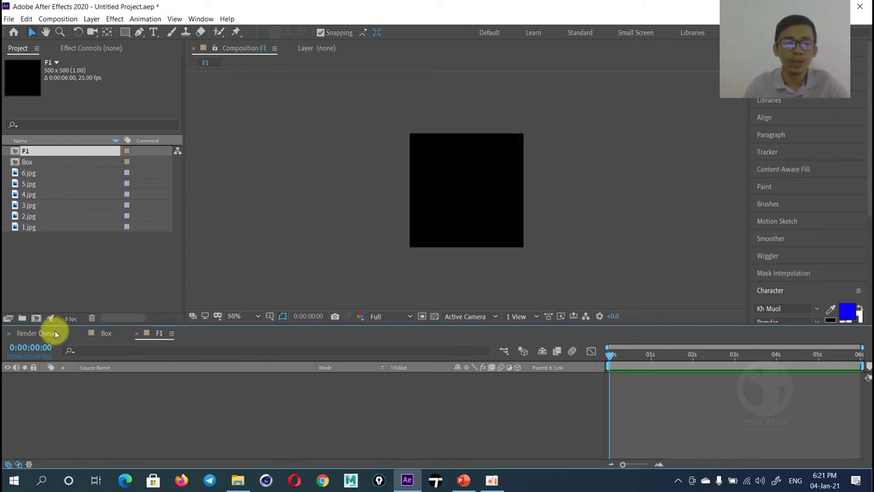
{"action": "left_click", "coordinate": [30, 230]}
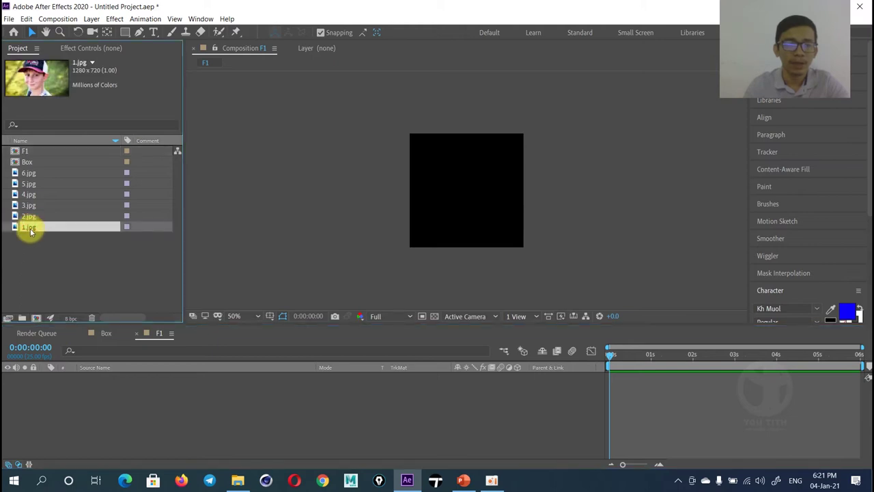
{"action": "left_click_drag", "start_coordinate": [30, 230], "coordinate": [164, 405]}
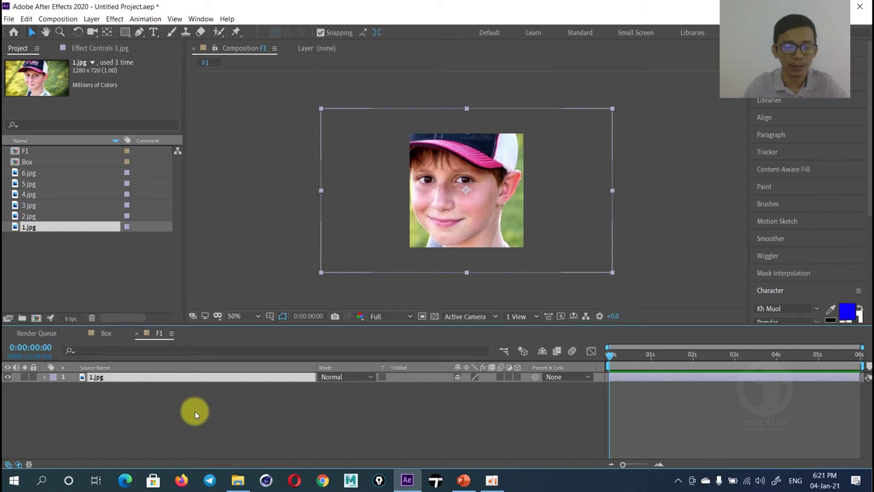
{"action": "key", "text": "s"}
{"action": "left_click_drag", "start_coordinate": [490, 387], "coordinate": [478, 388]}
{"action": "left_click", "coordinate": [249, 456]}
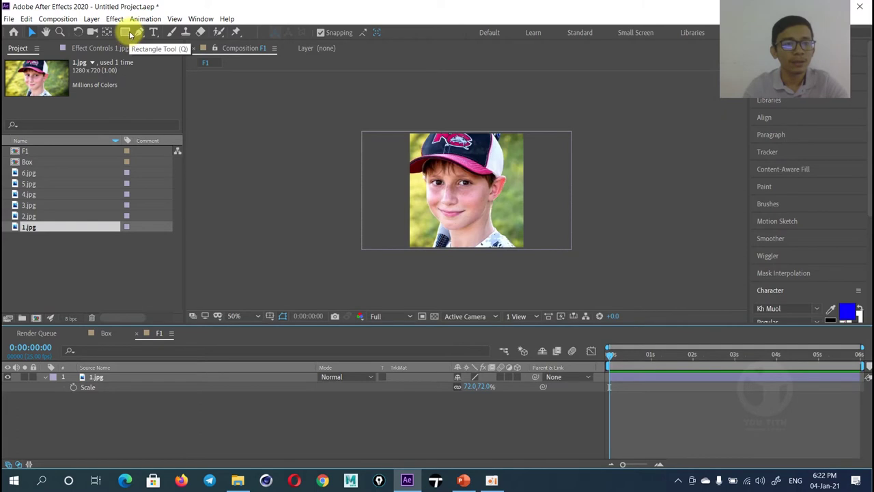
{"action": "left_click", "coordinate": [63, 19]}
Create composition F2 and add 2.jpg scaled up to 129%.
{"action": "left_click", "coordinate": [80, 32]}
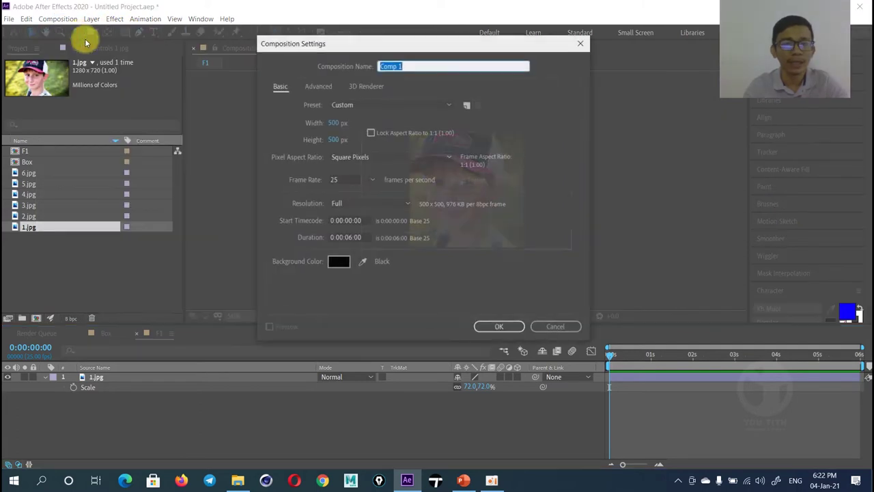
{"action": "type", "text": "F2"}
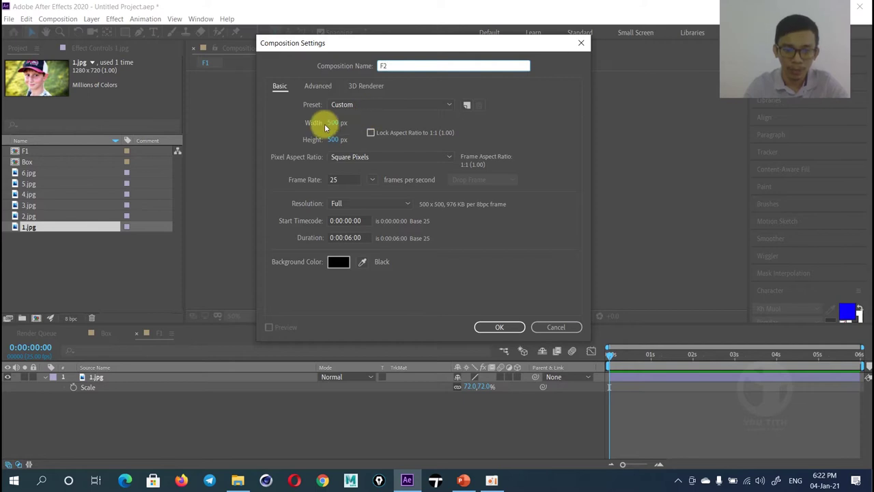
{"action": "left_click", "coordinate": [493, 328]}
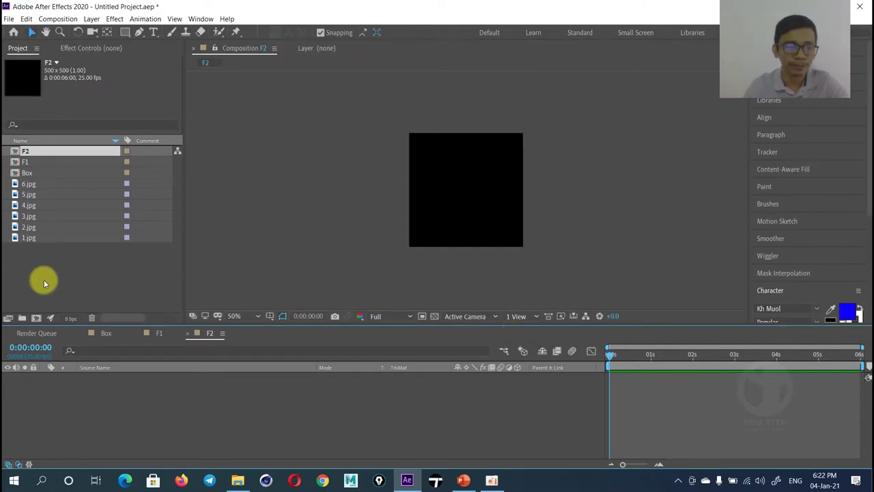
{"action": "left_click", "coordinate": [27, 227]}
{"action": "left_click_drag", "start_coordinate": [28, 227], "coordinate": [218, 406]}
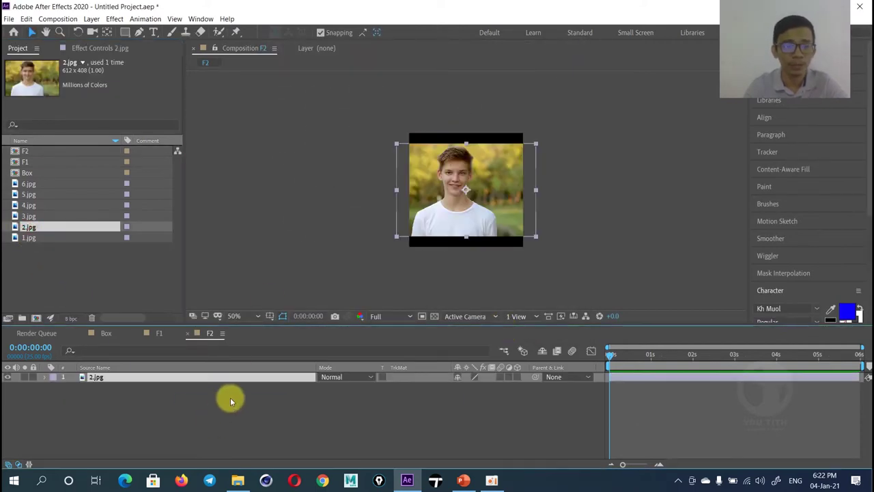
{"action": "key", "text": "s"}
{"action": "left_click_drag", "start_coordinate": [498, 386], "coordinate": [497, 380]}
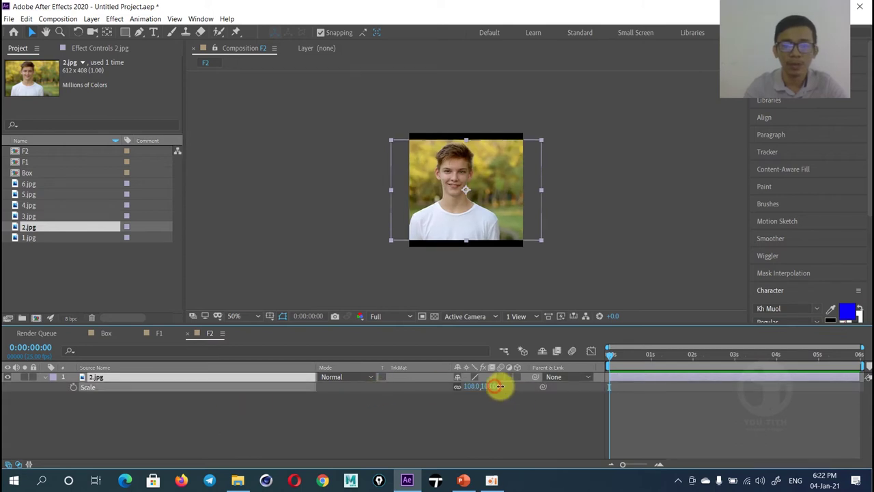
{"action": "left_click", "coordinate": [107, 269]}
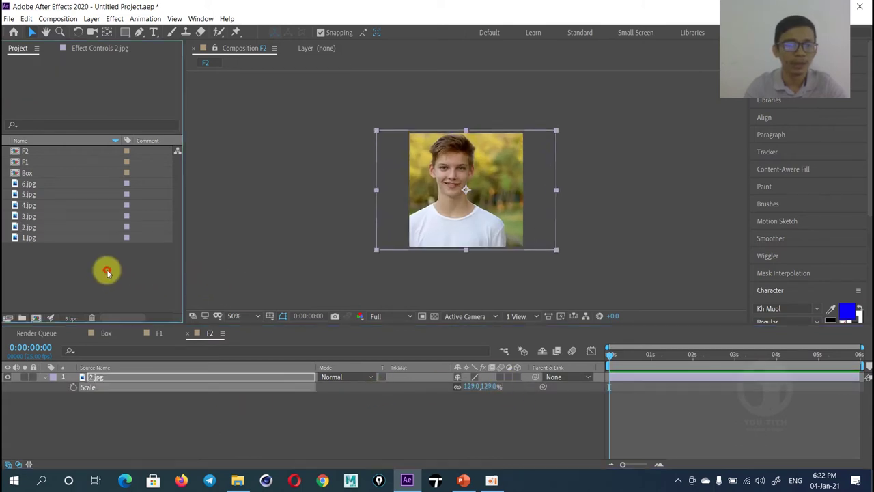
Create composition F3 with 3.jpg resized to fit and positioned at 210,270.
{"action": "left_click", "coordinate": [36, 319]}
{"action": "type", "text": "F3"}
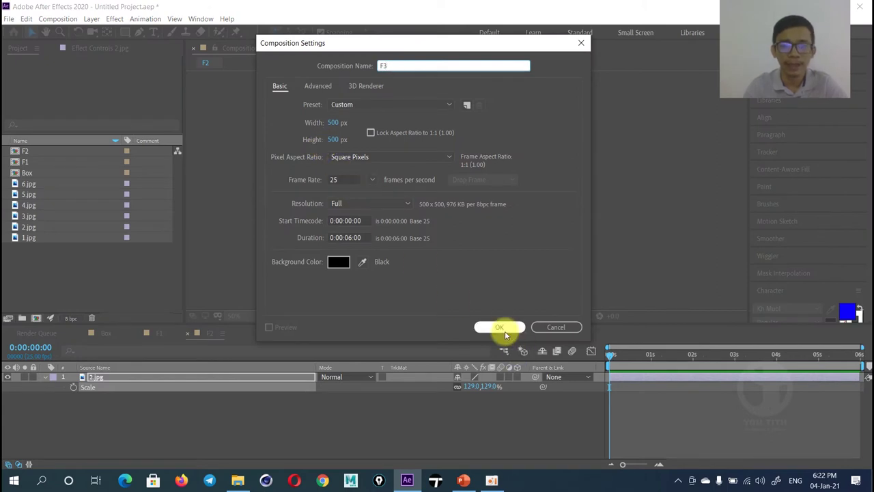
{"action": "left_click", "coordinate": [504, 331]}
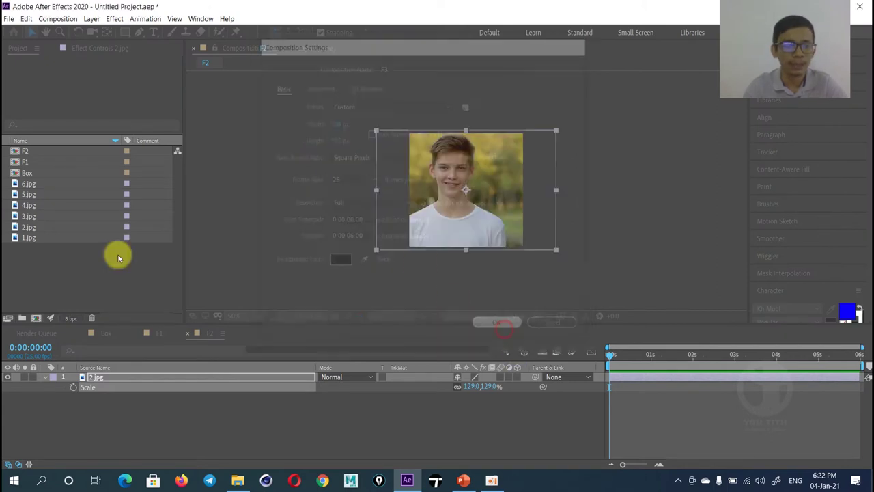
{"action": "left_click_drag", "start_coordinate": [29, 226], "coordinate": [194, 391]}
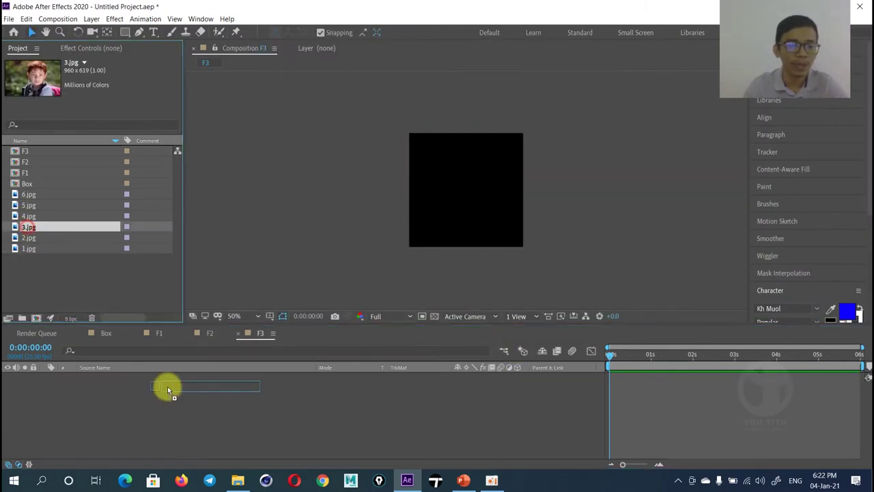
{"action": "key", "text": "s"}
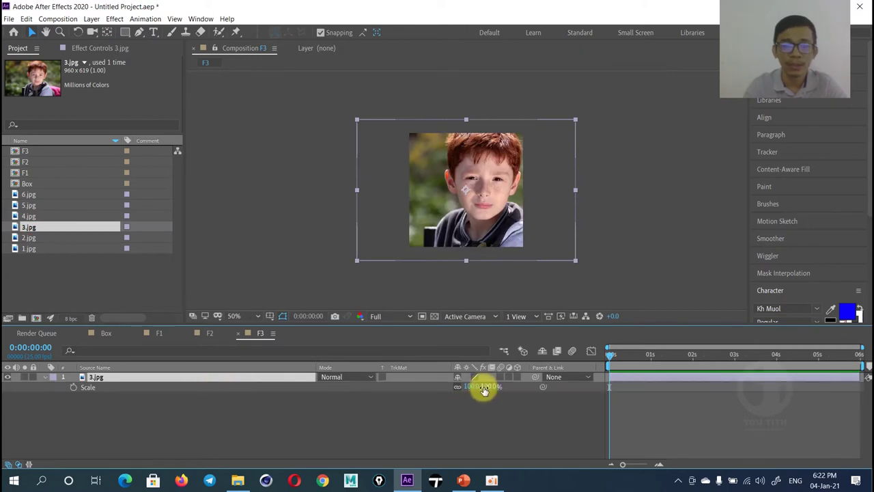
{"action": "left_click_drag", "start_coordinate": [482, 387], "coordinate": [486, 385]}
{"action": "key", "text": "p"}
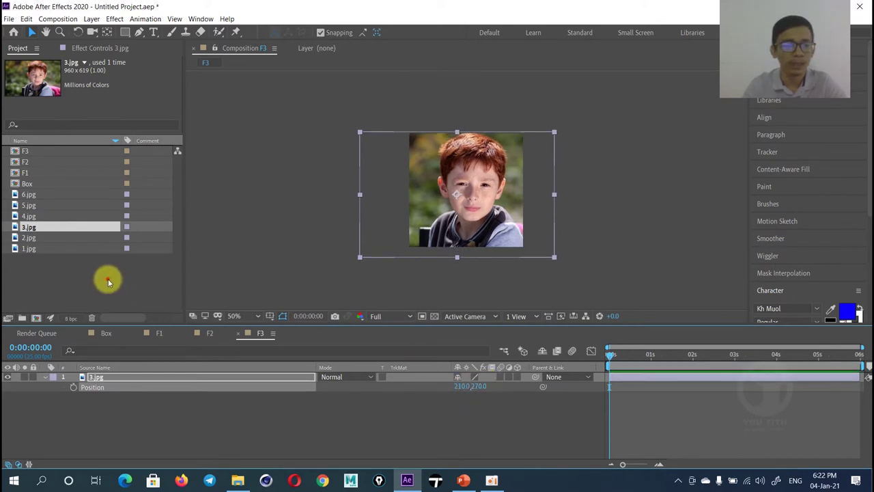
{"action": "left_click", "coordinate": [108, 279]}
{"action": "left_click", "coordinate": [27, 319]}
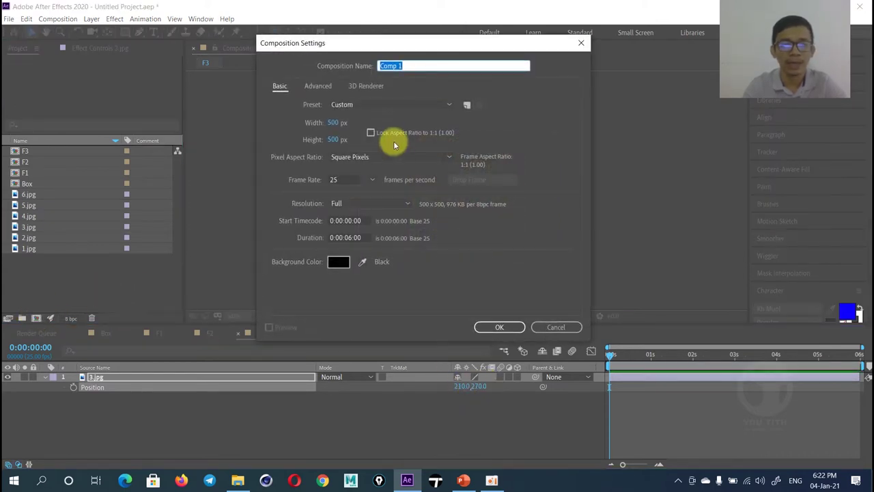
Name the new composition F4, add 4.jpg, and enlarge it to 122%.
{"action": "type", "text": "F4"}
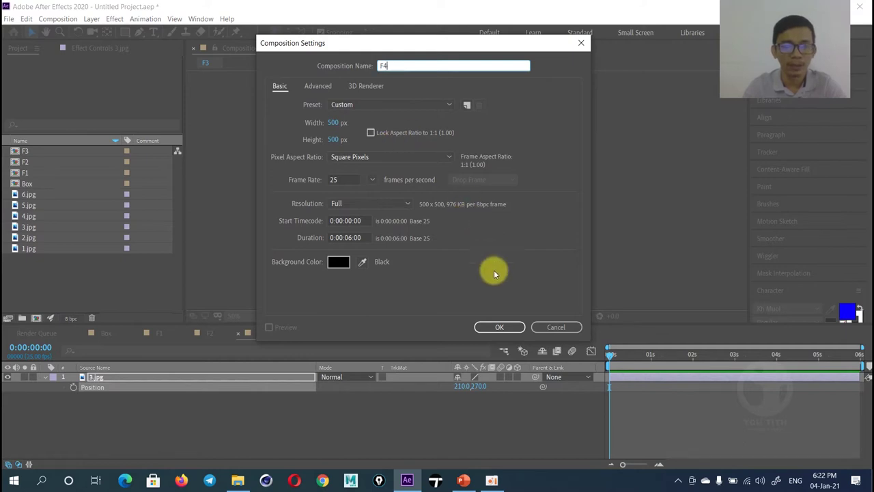
{"action": "left_click", "coordinate": [500, 328]}
{"action": "mouse_move", "coordinate": [29, 226]}
{"action": "left_mouse_down"}
{"action": "mouse_move", "coordinate": [198, 441]}
{"action": "mouse_move", "coordinate": [217, 439]}
{"action": "left_mouse_up"}
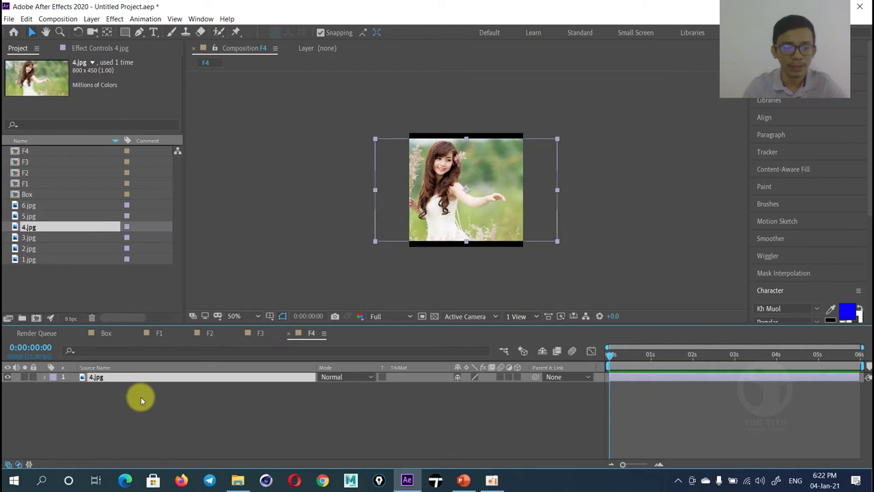
{"action": "key", "text": "s"}
{"action": "left_click_drag", "start_coordinate": [486, 387], "coordinate": [501, 388]}
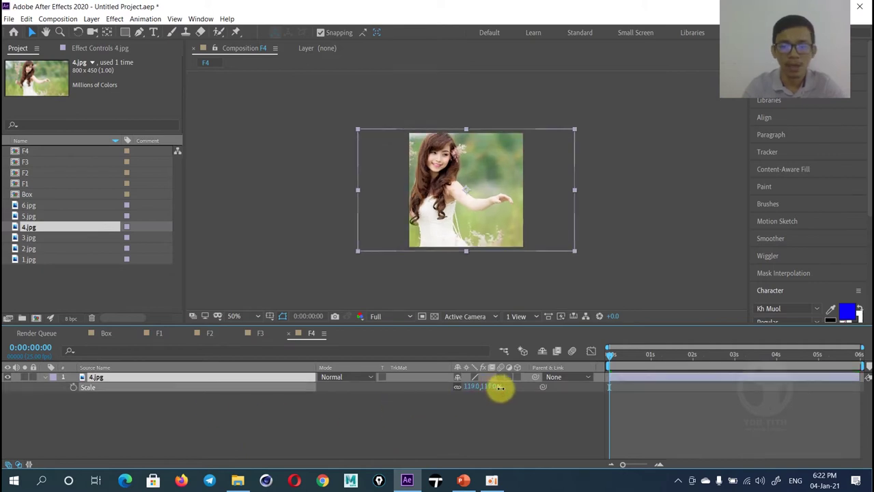
{"action": "left_click", "coordinate": [60, 274]}
Create composition F5 with 5.jpg scaled to 48% and shifted left to 89,250.
{"action": "left_click", "coordinate": [34, 318]}
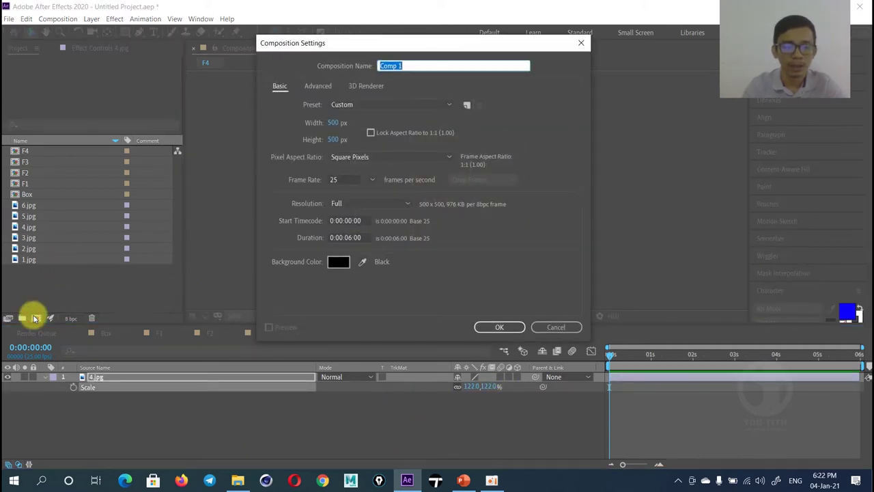
{"action": "type", "text": "F5"}
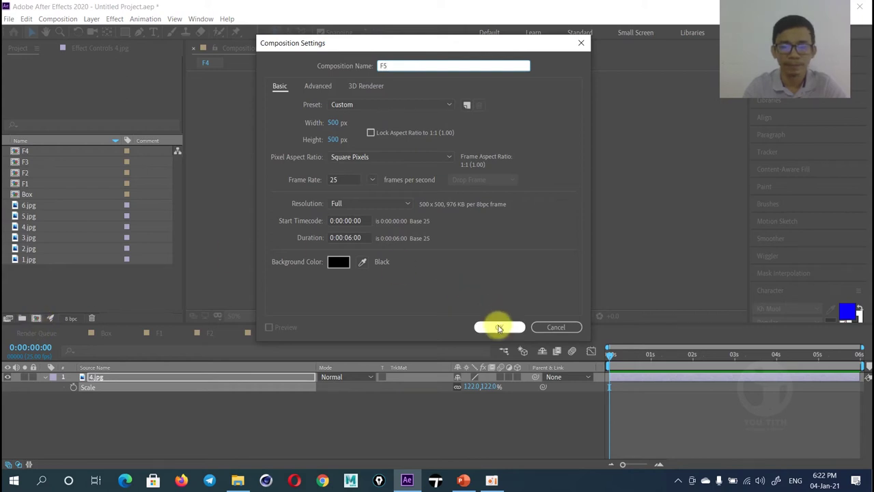
{"action": "left_click", "coordinate": [500, 326]}
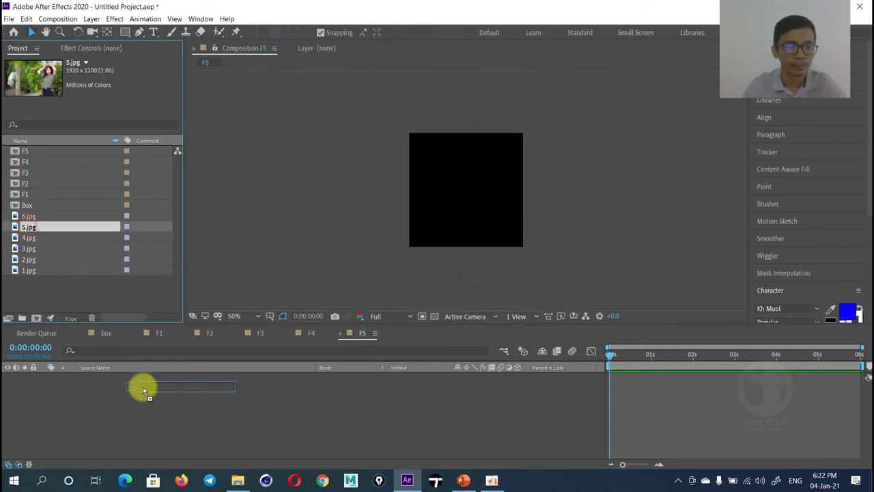
{"action": "left_click_drag", "start_coordinate": [29, 226], "coordinate": [160, 396]}
{"action": "key", "text": "s"}
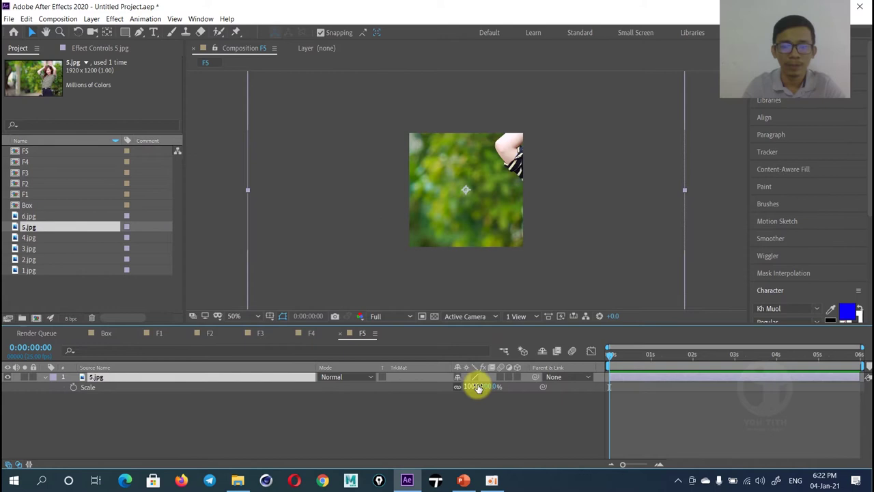
{"action": "left_click_drag", "start_coordinate": [475, 386], "coordinate": [458, 386]}
{"action": "key", "text": "Return"}
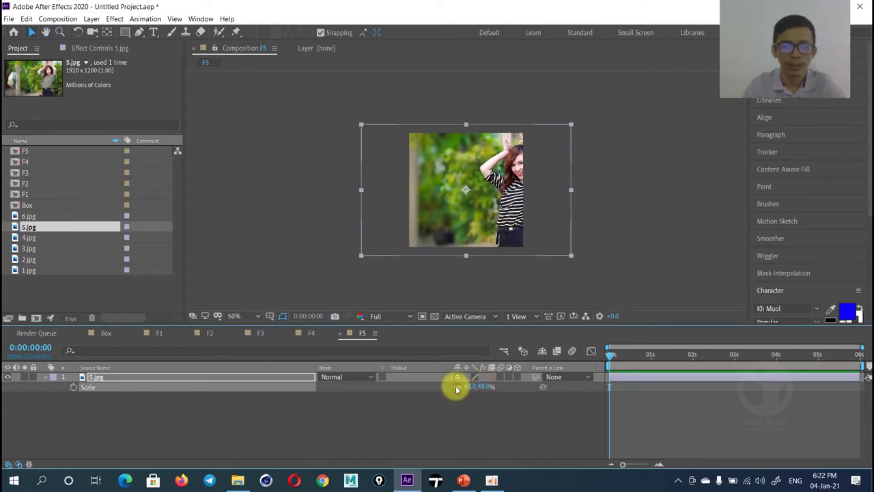
{"action": "key", "text": "p"}
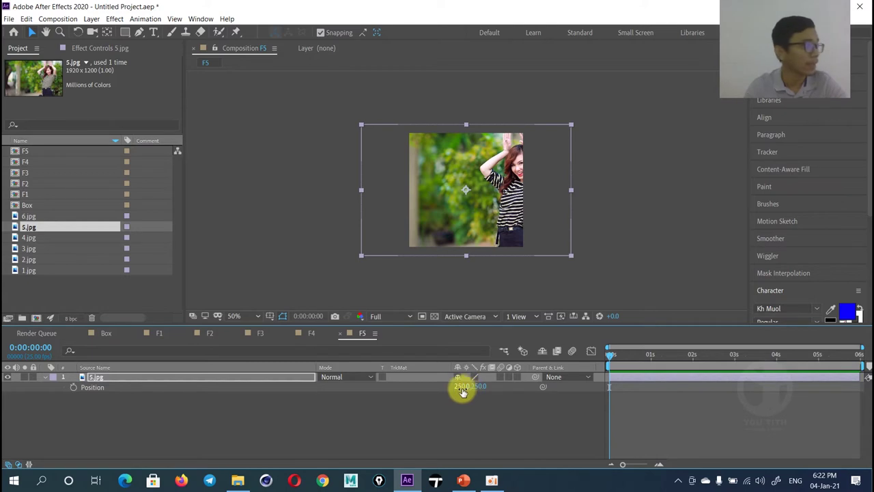
{"action": "left_click_drag", "start_coordinate": [463, 391], "coordinate": [371, 386]}
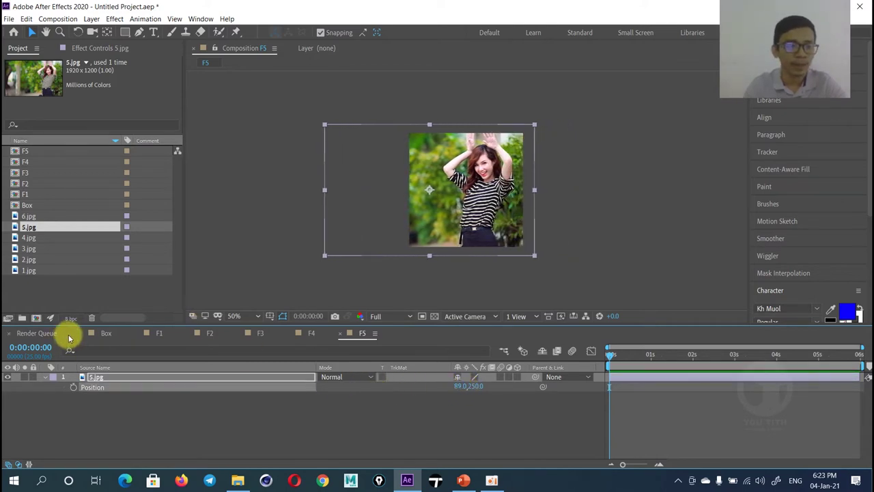
{"action": "left_click", "coordinate": [36, 319]}
{"action": "type", "text": "F6"}
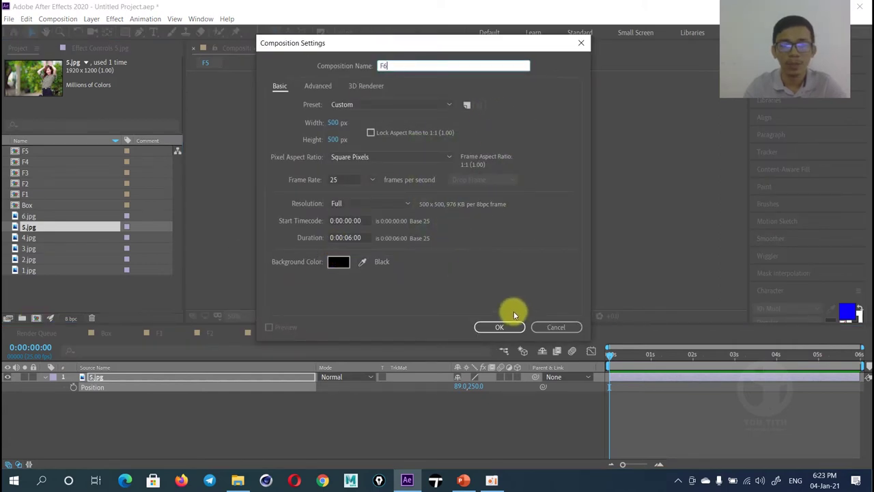
Create composition F6 with 6.jpg enlarged to 123%, then go back to Box.
{"action": "left_click", "coordinate": [499, 327]}
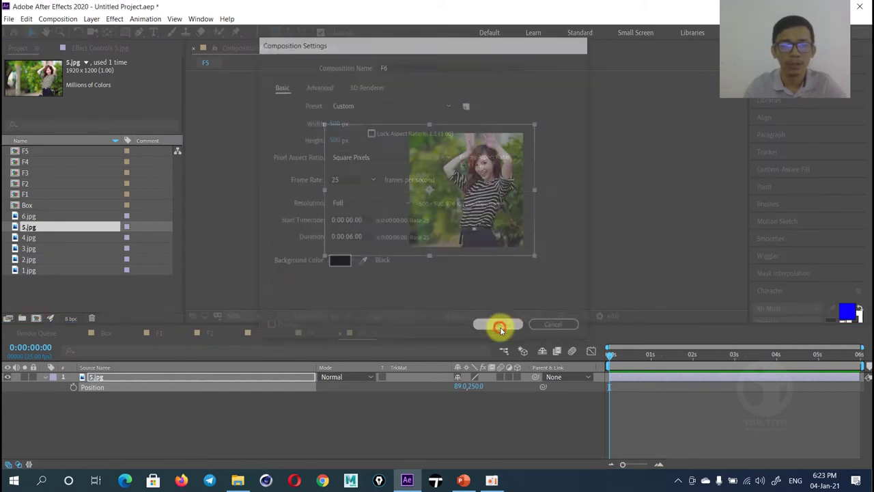
{"action": "left_click_drag", "start_coordinate": [28, 227], "coordinate": [193, 403]}
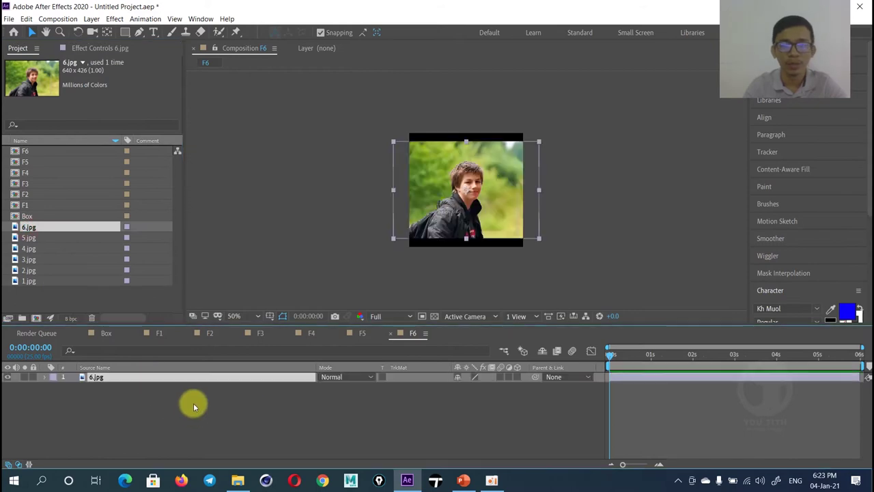
{"action": "key", "text": "s"}
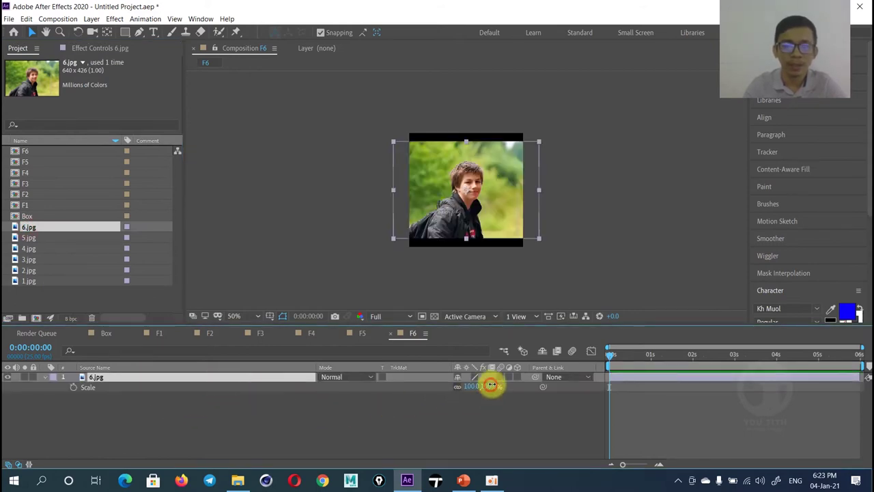
{"action": "left_click_drag", "start_coordinate": [491, 386], "coordinate": [502, 384]}
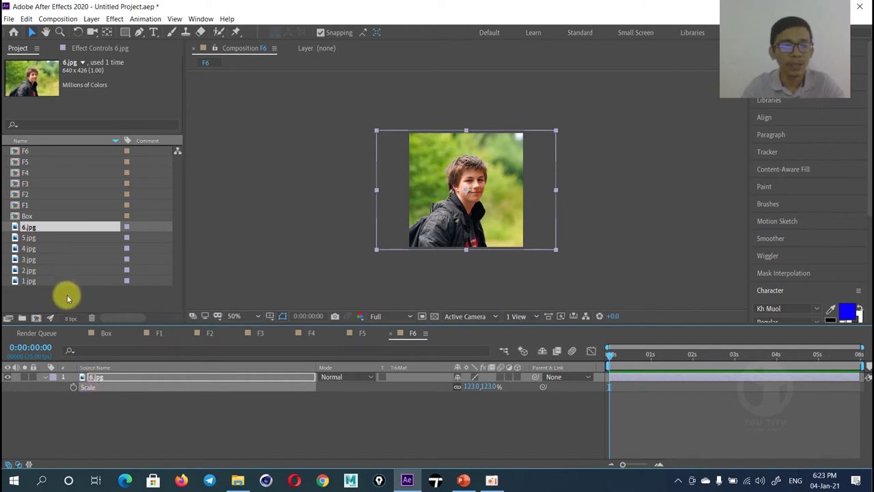
{"action": "left_click", "coordinate": [105, 333]}
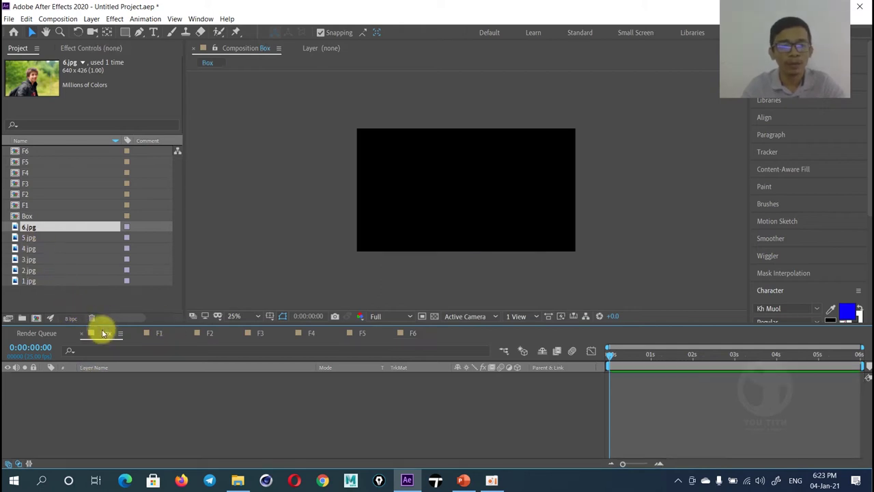
Review and confirm the Box composition's settings.
{"action": "right_click", "coordinate": [143, 388]}
{"action": "left_click", "coordinate": [202, 296]}
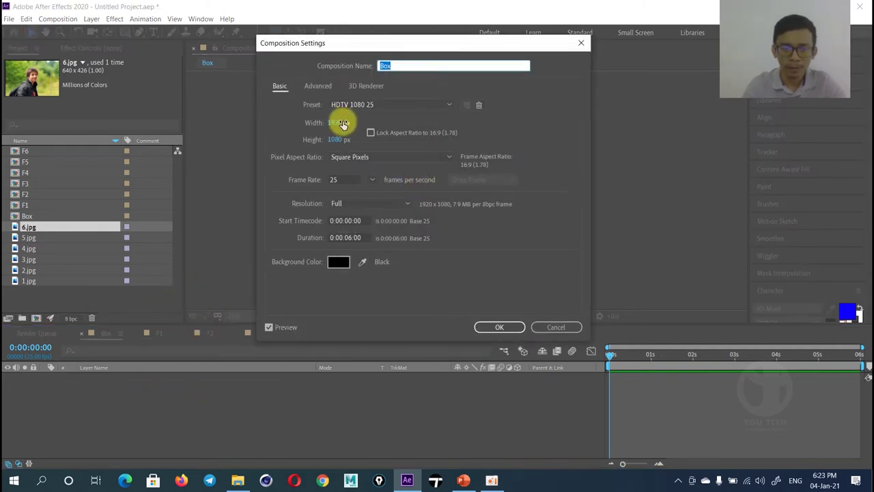
{"action": "left_click", "coordinate": [498, 326]}
Check each face composition F1 through F6 in turn, then return to Box.
{"action": "left_click", "coordinate": [159, 334]}
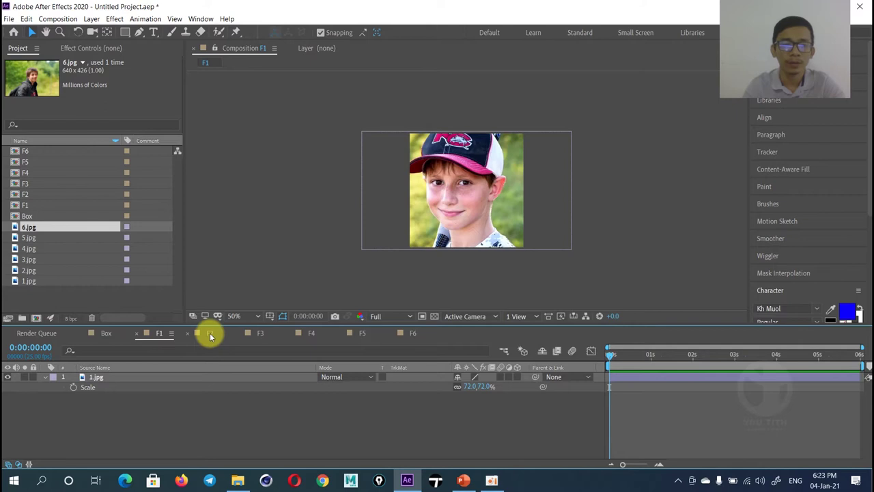
{"action": "left_click", "coordinate": [209, 332]}
{"action": "left_click", "coordinate": [262, 333]}
{"action": "left_click", "coordinate": [311, 334]}
{"action": "left_click", "coordinate": [361, 333]}
{"action": "left_click", "coordinate": [410, 333]}
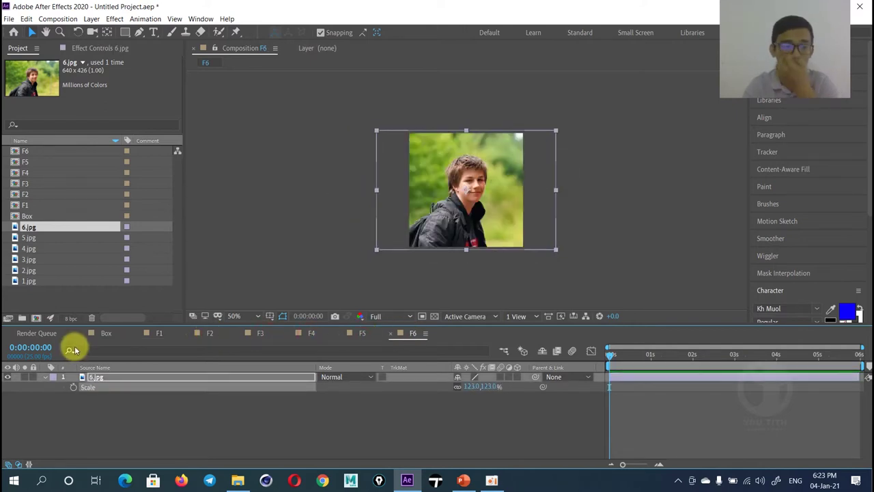
{"action": "left_click", "coordinate": [108, 334]}
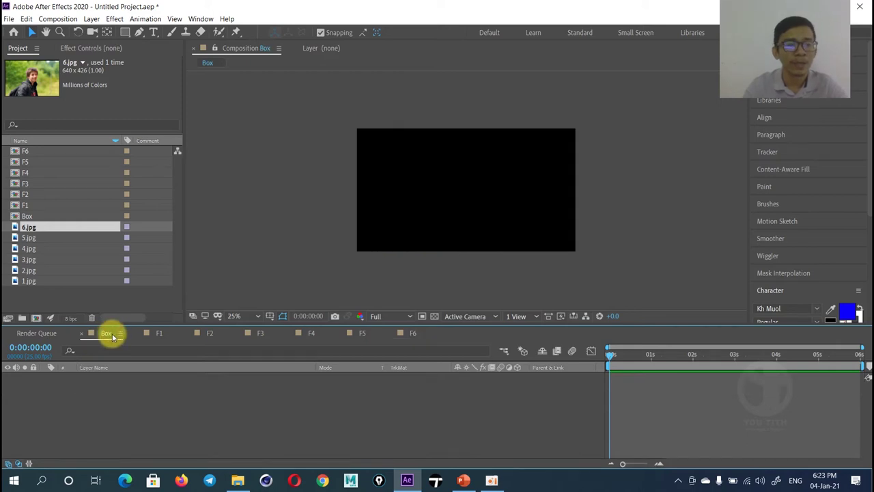
Add F1–F6 to the Box timeline, delete all six, then add only F1 as a layer.
{"action": "left_click", "coordinate": [26, 205]}
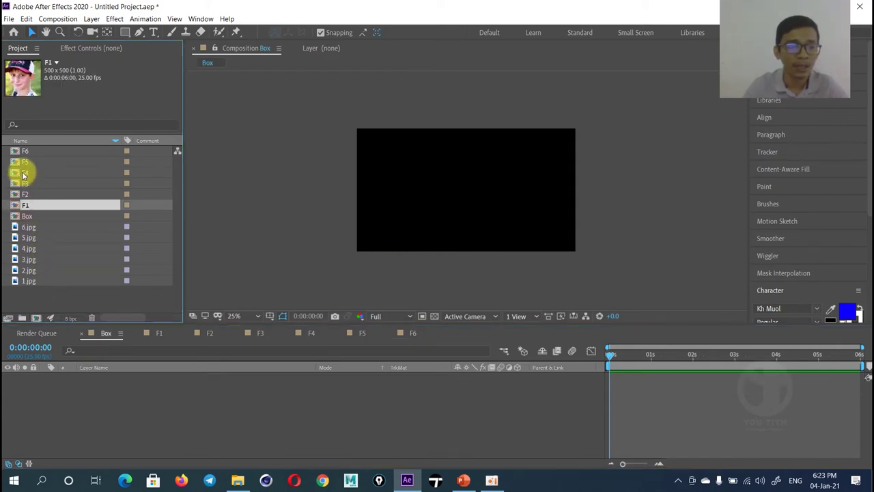
{"action": "left_click", "coordinate": [37, 151], "text": "shift"}
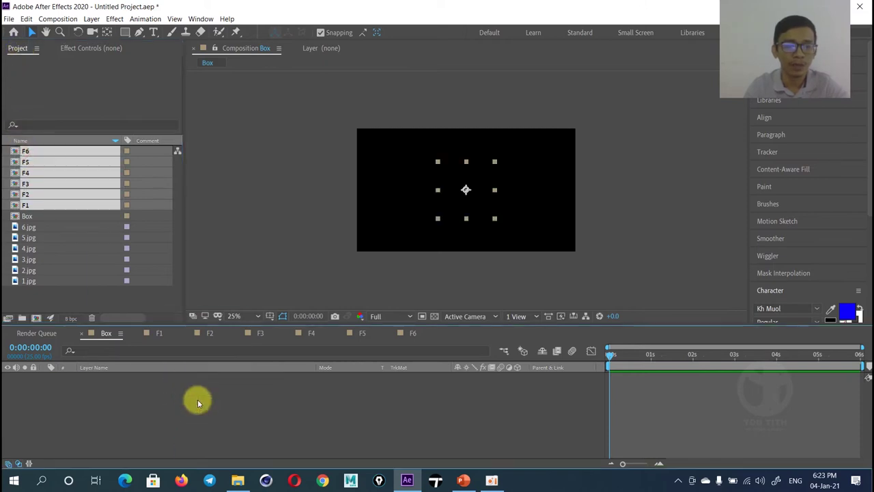
{"action": "left_click_drag", "start_coordinate": [24, 156], "coordinate": [197, 398]}
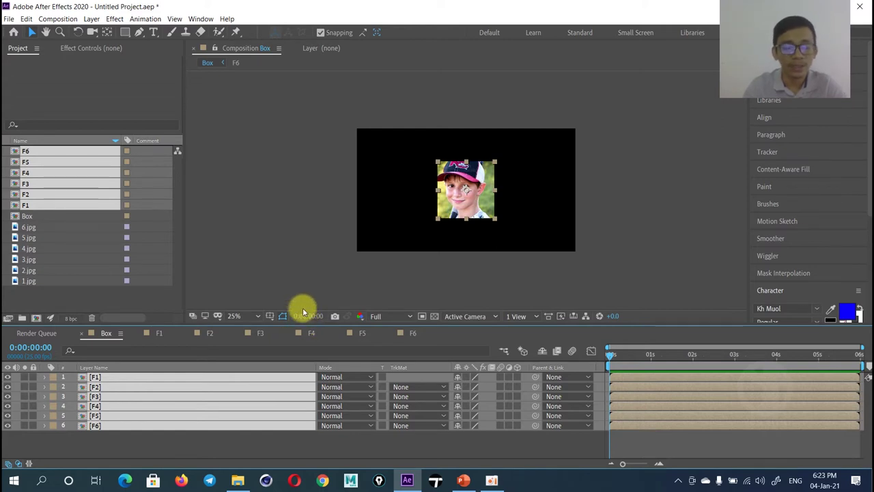
{"action": "key", "text": "Delete"}
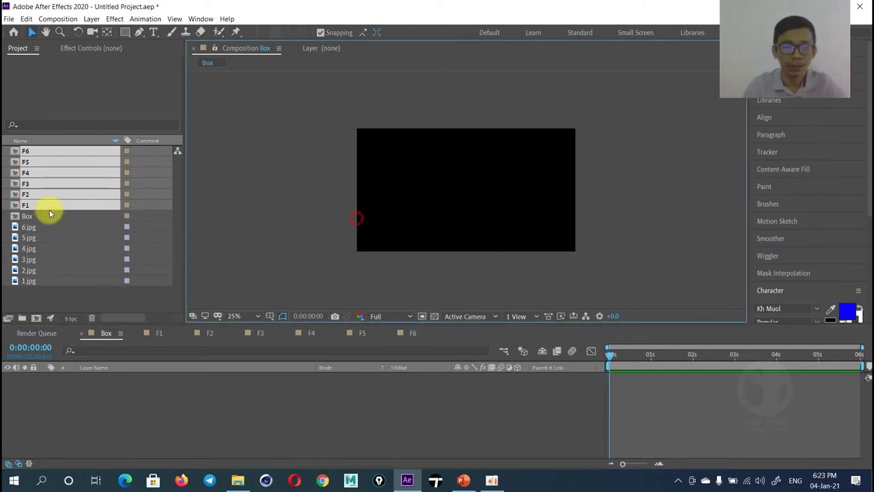
{"action": "left_click_drag", "start_coordinate": [32, 205], "coordinate": [82, 390]}
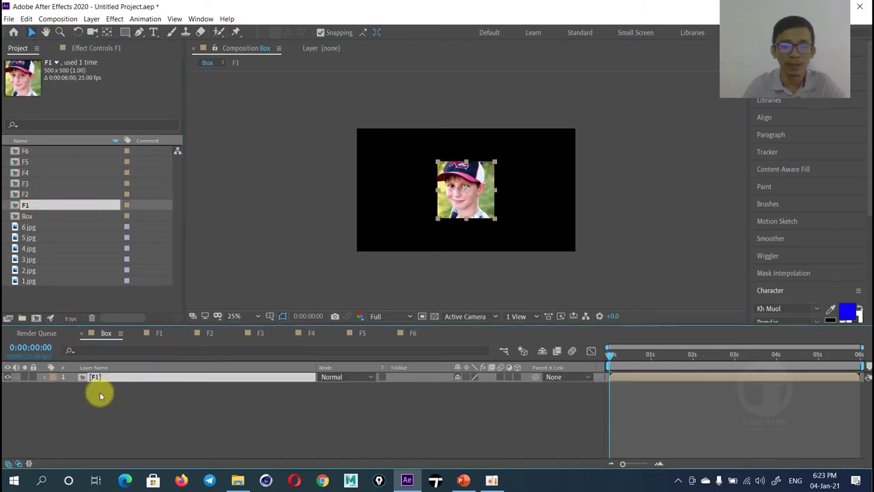
Enable the 3D Layer switch on F1 and check the 3D view and viewer layout lists.
{"action": "left_click", "coordinate": [517, 377]}
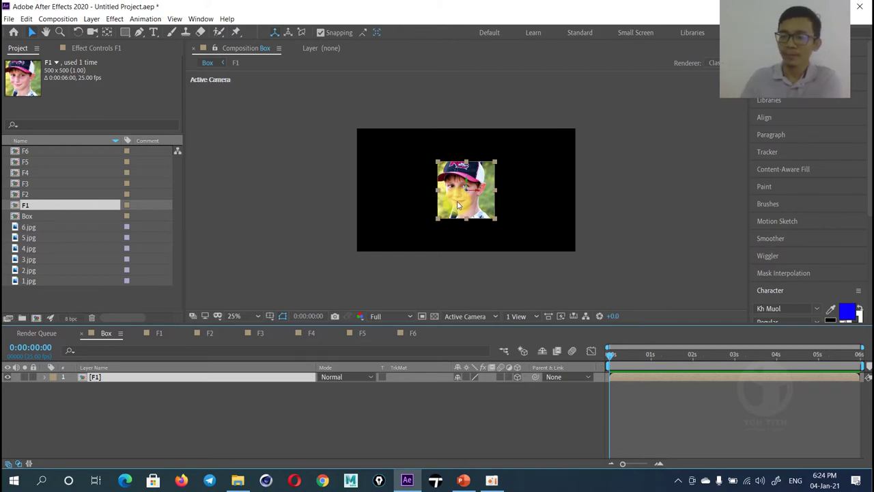
{"action": "left_click", "coordinate": [479, 316]}
{"action": "left_click", "coordinate": [523, 288]}
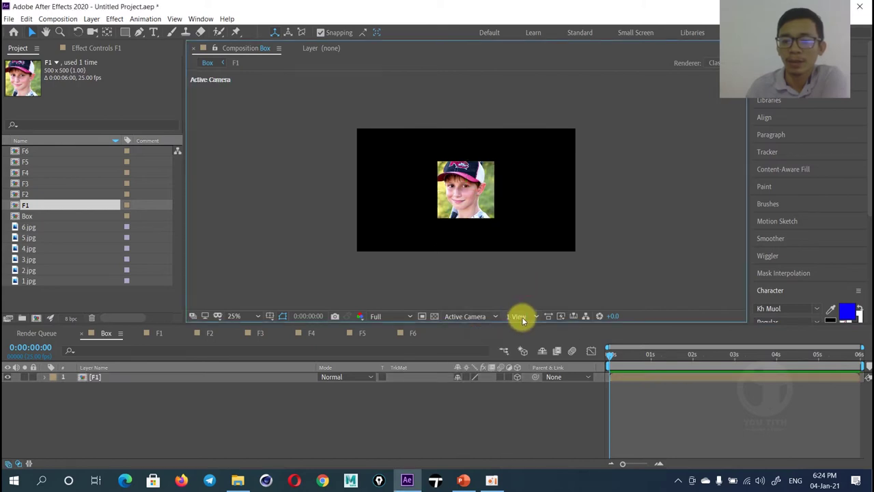
{"action": "left_click", "coordinate": [521, 317]}
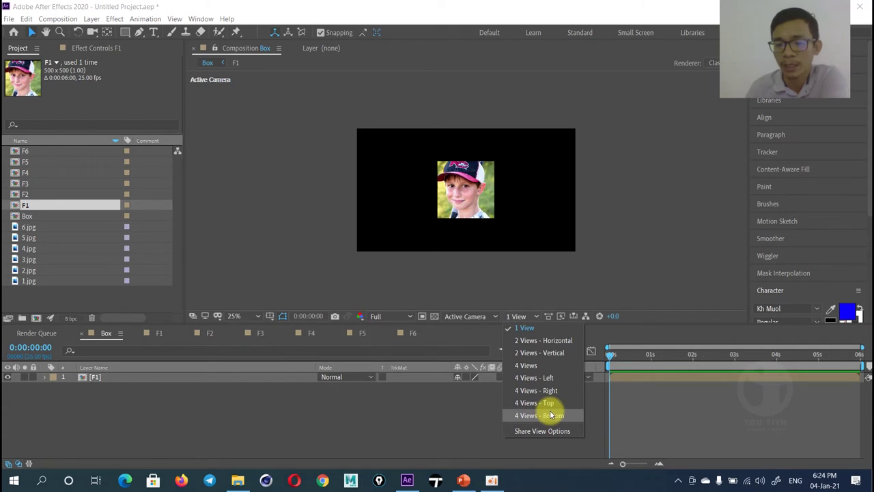
Try the 2 Views Horizontal, 2 Views Vertical and 4 Views layouts, ending on 2 Views - Horizontal.
{"action": "left_click", "coordinate": [564, 340]}
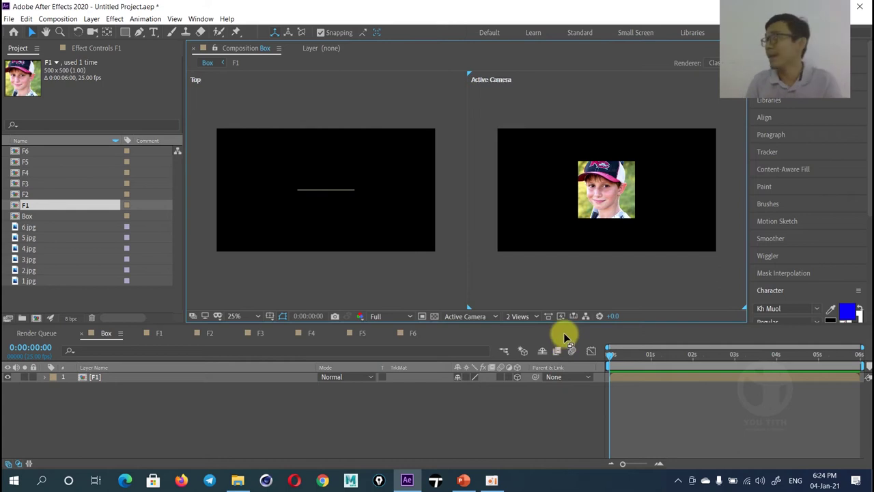
{"action": "left_click", "coordinate": [518, 318]}
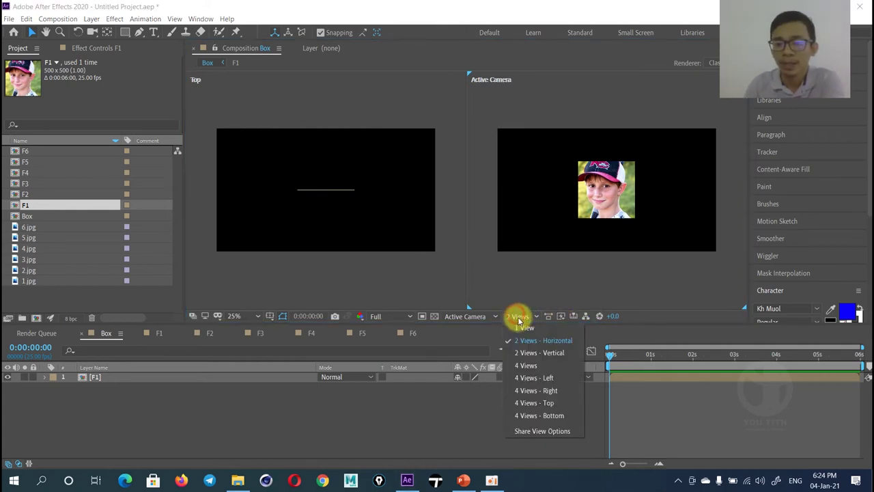
{"action": "left_click", "coordinate": [532, 352]}
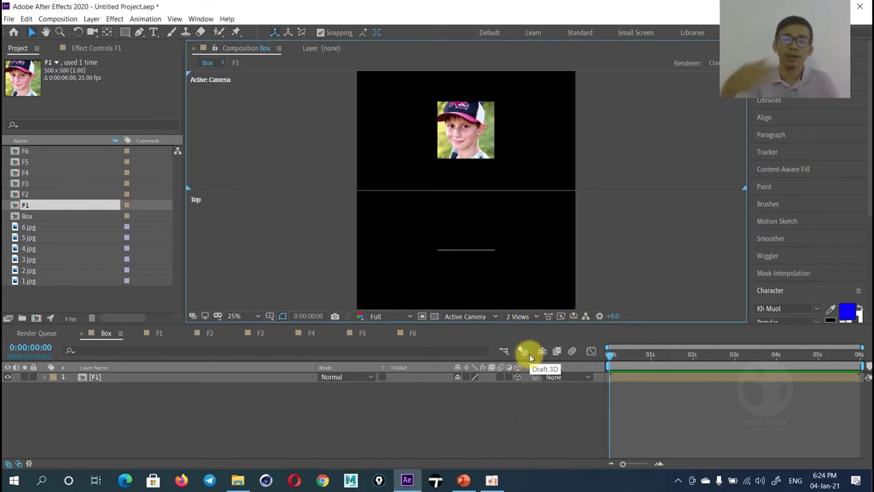
{"action": "left_click", "coordinate": [521, 316]}
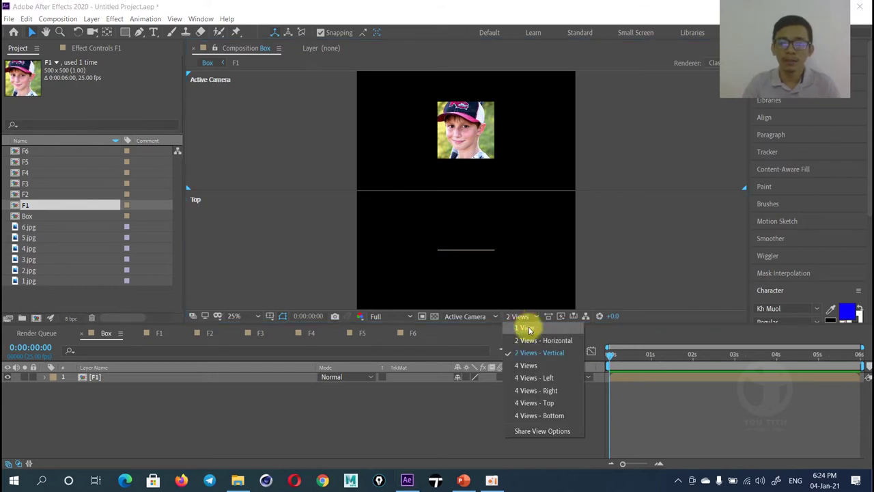
{"action": "left_click", "coordinate": [539, 365]}
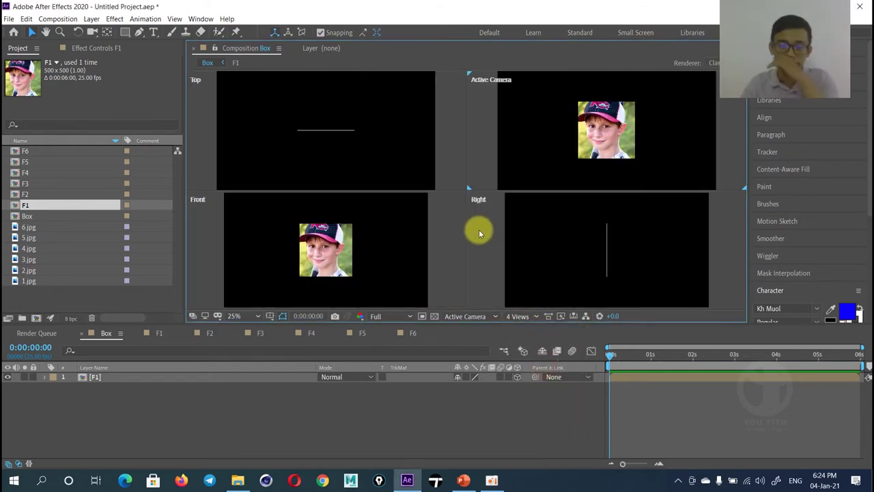
{"action": "left_click", "coordinate": [519, 316]}
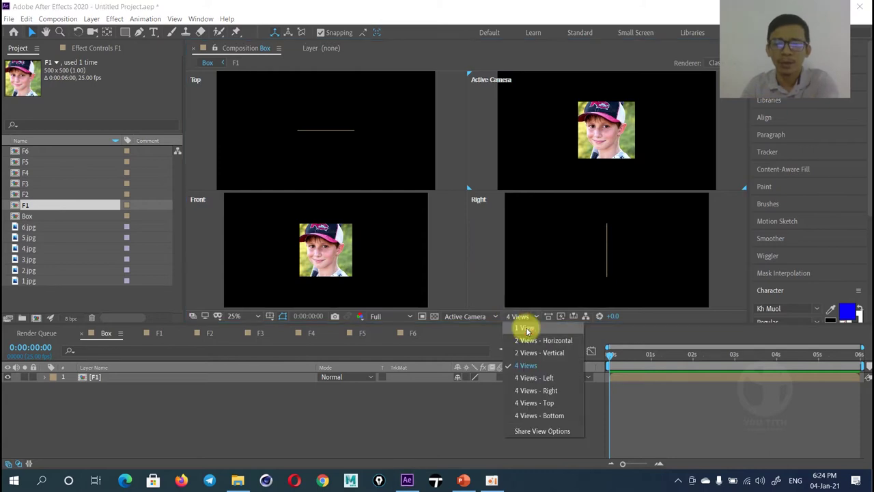
{"action": "left_click", "coordinate": [535, 342]}
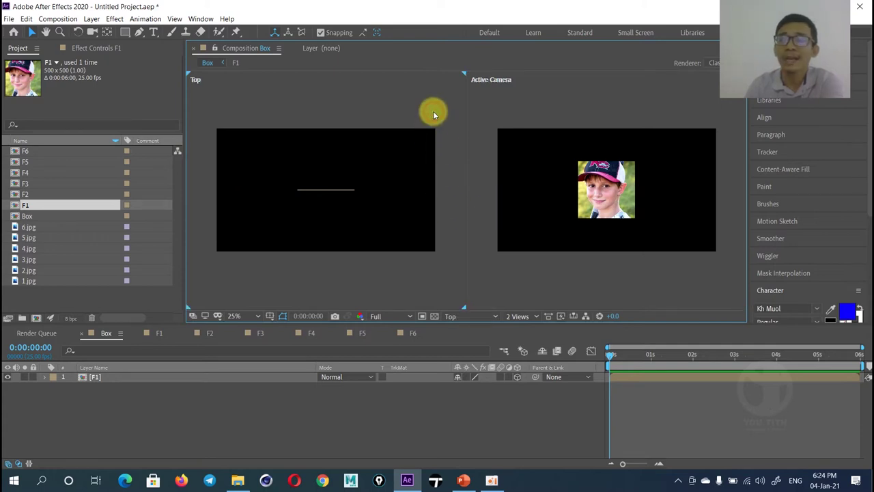
Switch between the Top and Active Camera views, toggling F1's 3D switch off and back on.
{"action": "left_click", "coordinate": [614, 185]}
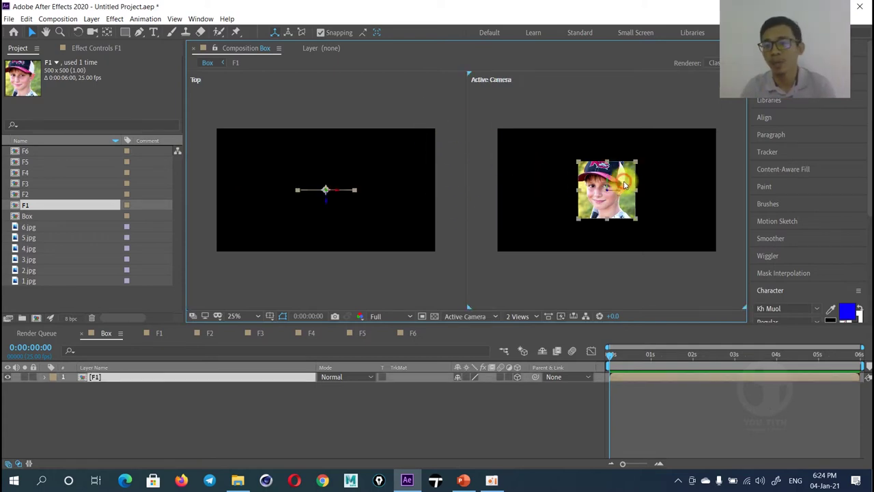
{"action": "left_click", "coordinate": [311, 169]}
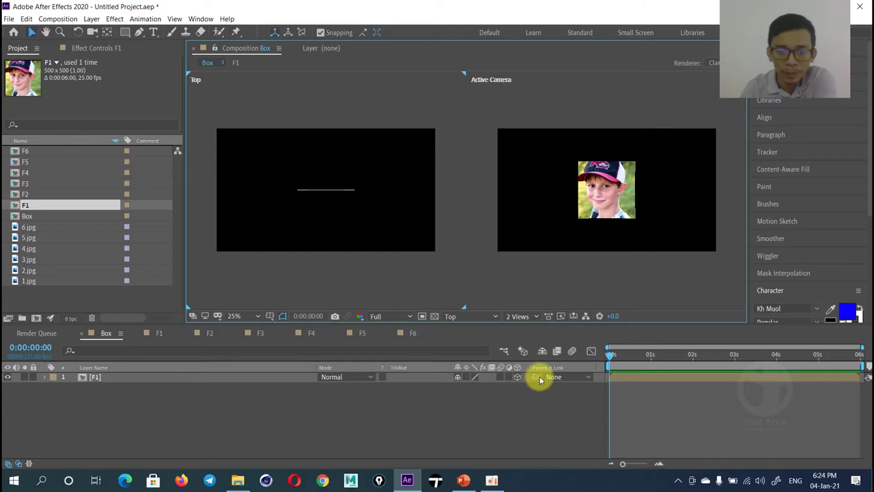
{"action": "left_click", "coordinate": [517, 380]}
{"action": "left_click", "coordinate": [516, 378]}
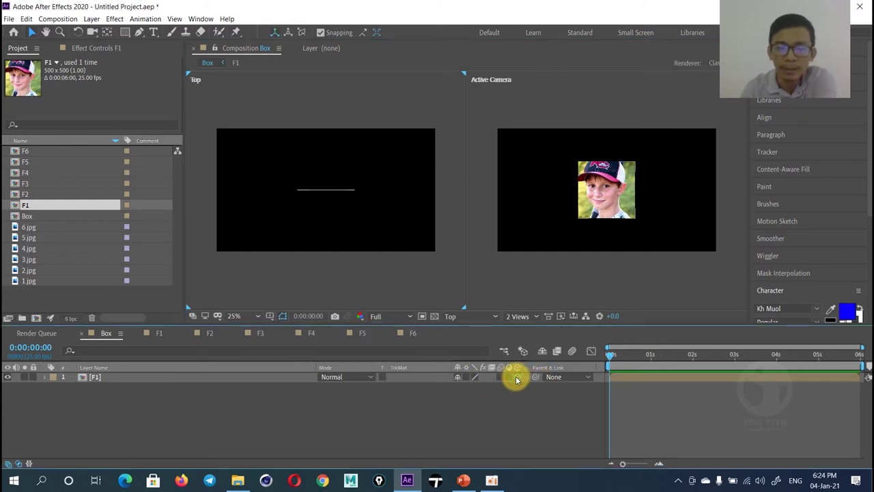
{"action": "left_click", "coordinate": [600, 139]}
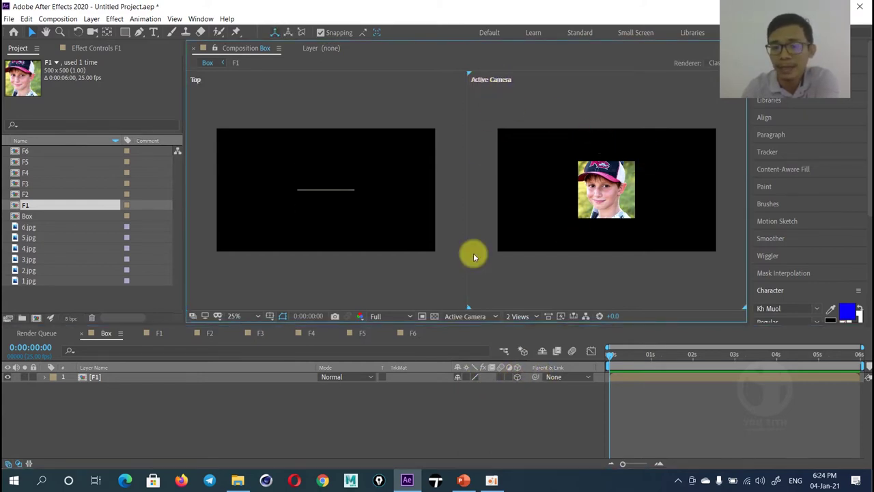
Make the Top view active, then the Active Camera view, without changing the 3D view.
{"action": "left_click", "coordinate": [470, 317]}
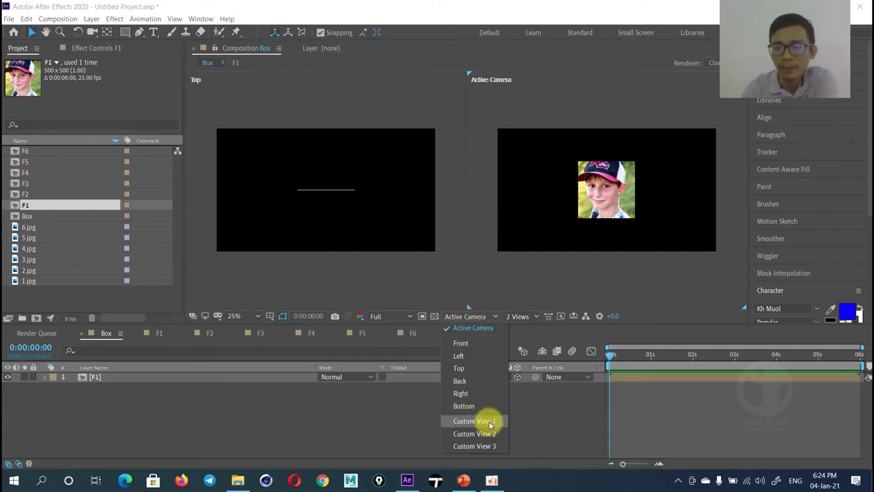
{"action": "left_click", "coordinate": [524, 318]}
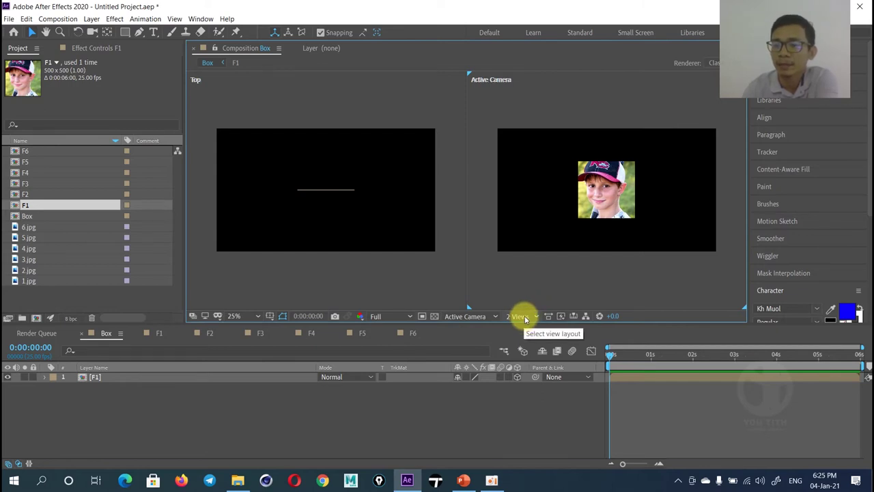
{"action": "left_click", "coordinate": [517, 290]}
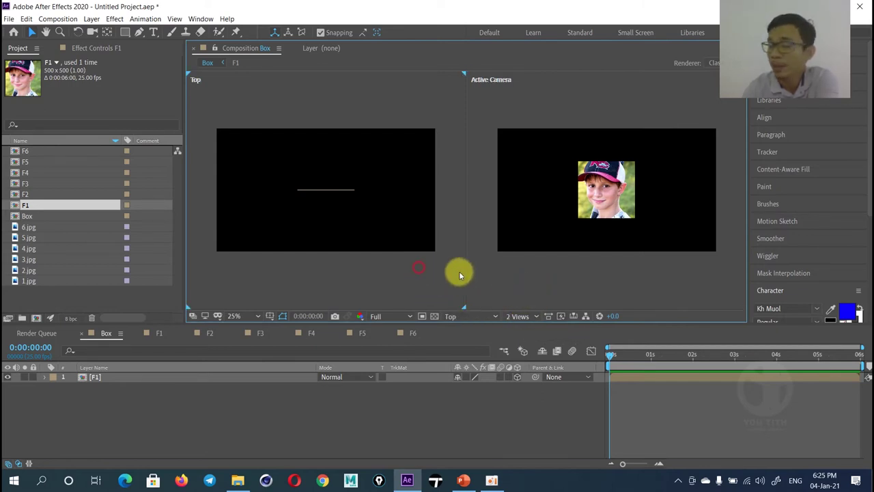
{"action": "left_click", "coordinate": [612, 244]}
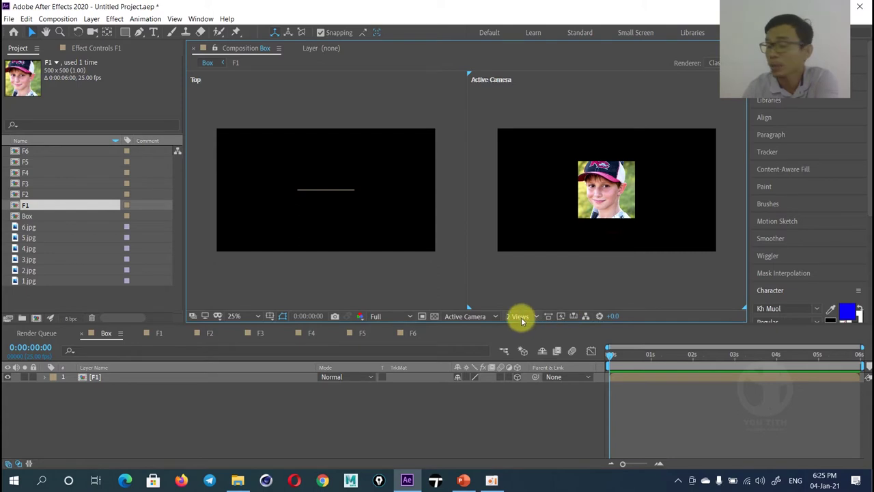
Cycle the right viewer through Custom Views 1–3, settle on Custom View 1, and select F1.
{"action": "left_click", "coordinate": [472, 318]}
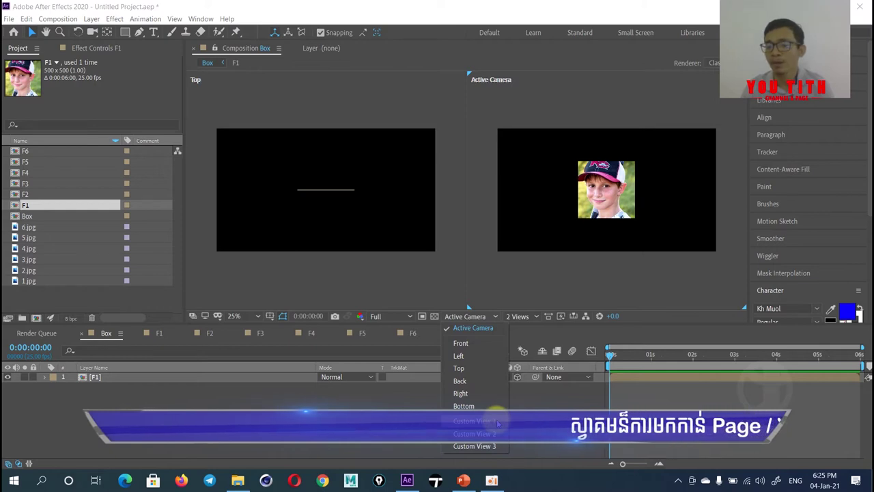
{"action": "left_click", "coordinate": [498, 422]}
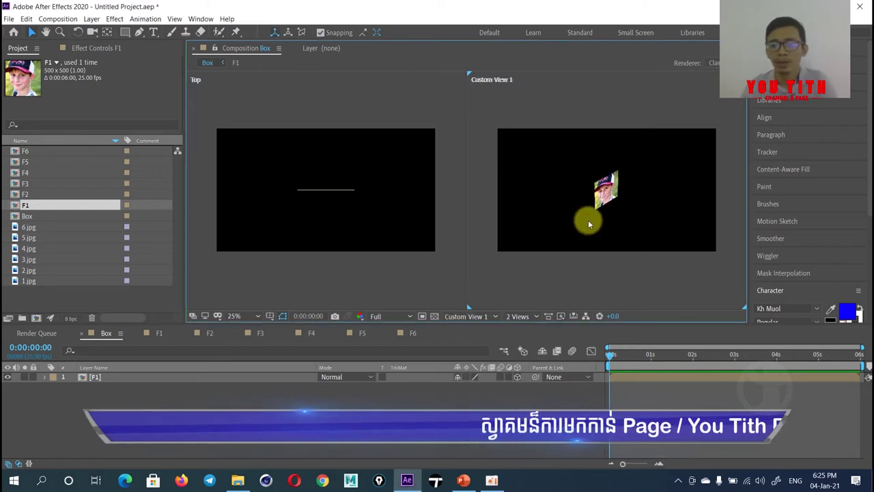
{"action": "left_click", "coordinate": [481, 317]}
{"action": "left_click", "coordinate": [474, 433]}
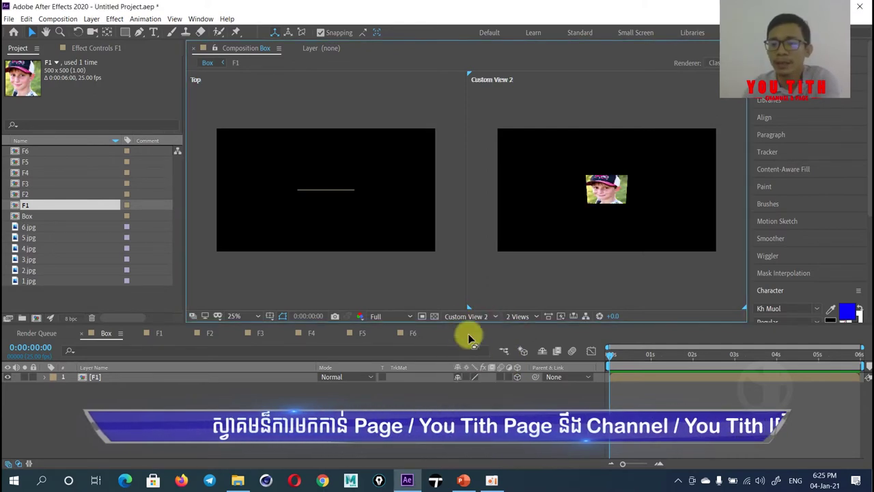
{"action": "left_click", "coordinate": [464, 318]}
{"action": "left_click", "coordinate": [473, 446]}
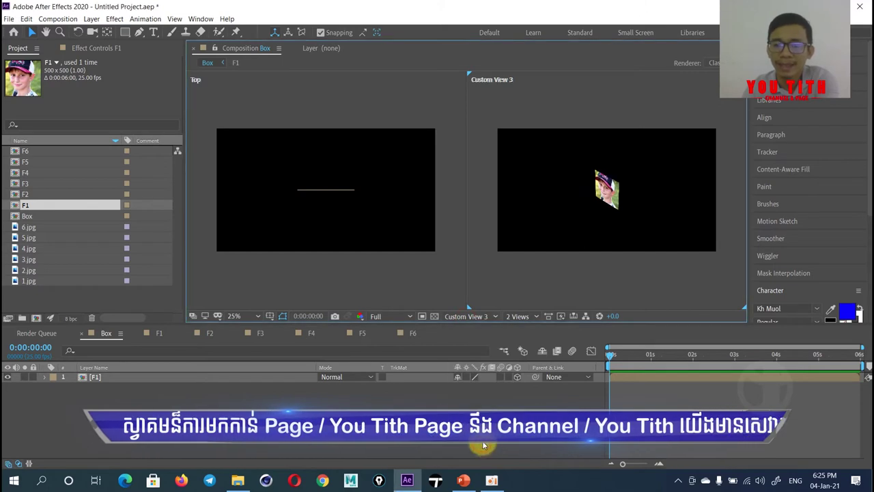
{"action": "left_click", "coordinate": [471, 316]}
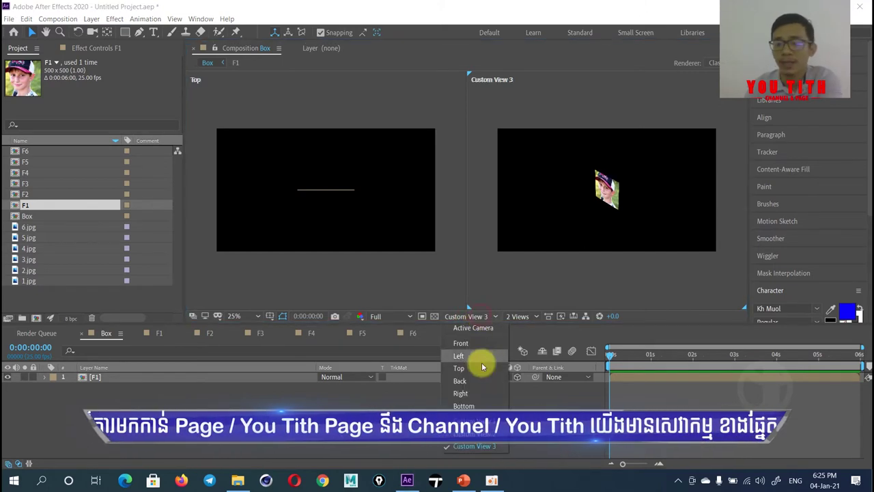
{"action": "left_click", "coordinate": [478, 420]}
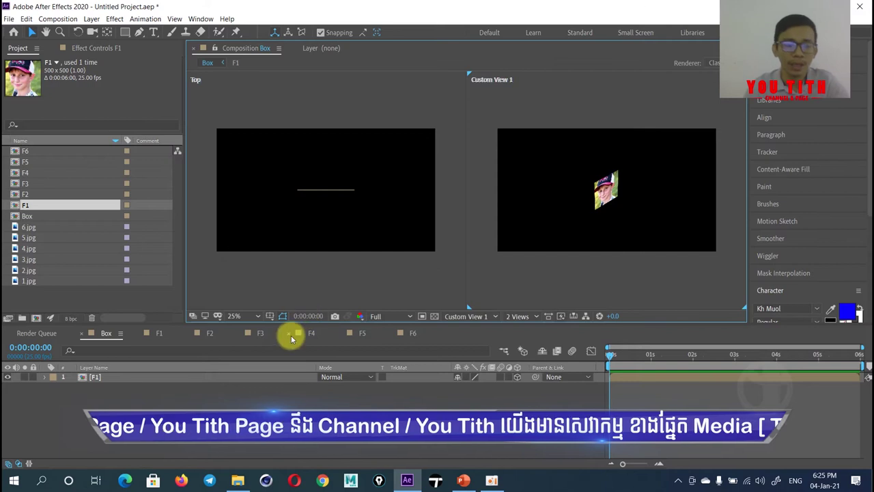
{"action": "left_click", "coordinate": [89, 376]}
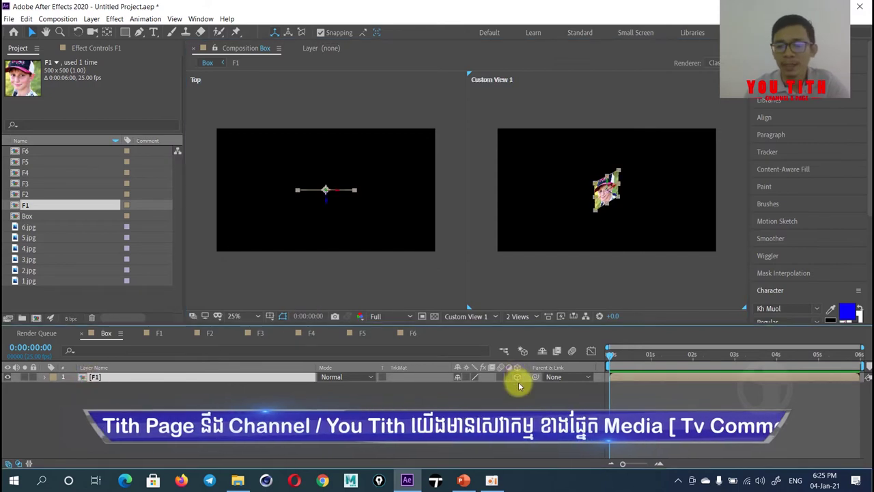
Reveal F1's Position and set its Y value to 540.
{"action": "key", "text": "p"}
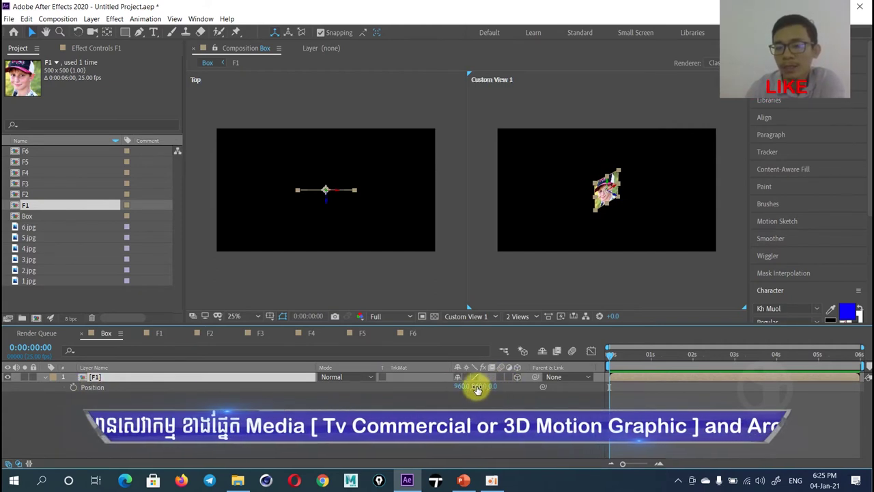
{"action": "left_click", "coordinate": [476, 386]}
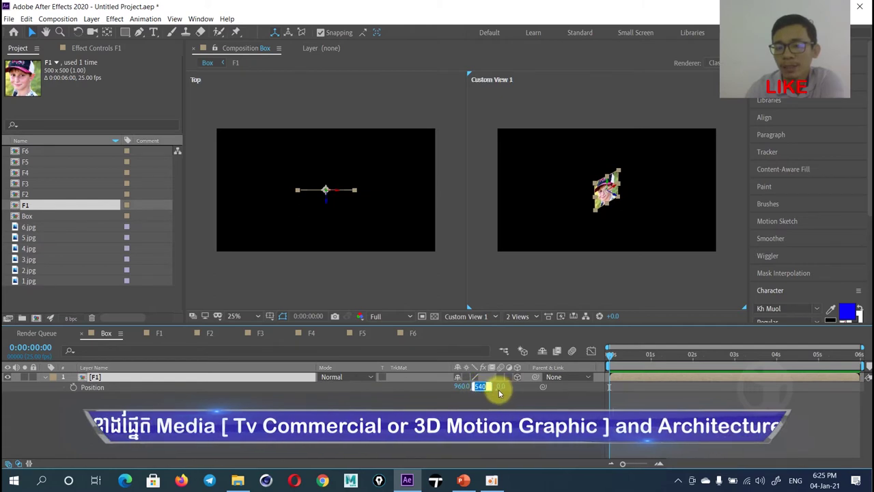
{"action": "type", "text": "540"}
{"action": "key", "text": "Return"}
Set F1's Z Position to -250 after undoing a -25 attempt, then deselect the layer.
{"action": "mouse_move", "coordinate": [499, 387]}
{"action": "left_mouse_down"}
{"action": "mouse_move", "coordinate": [506, 383]}
{"action": "mouse_move", "coordinate": [495, 386]}
{"action": "left_mouse_up"}
{"action": "left_click", "coordinate": [495, 386]}
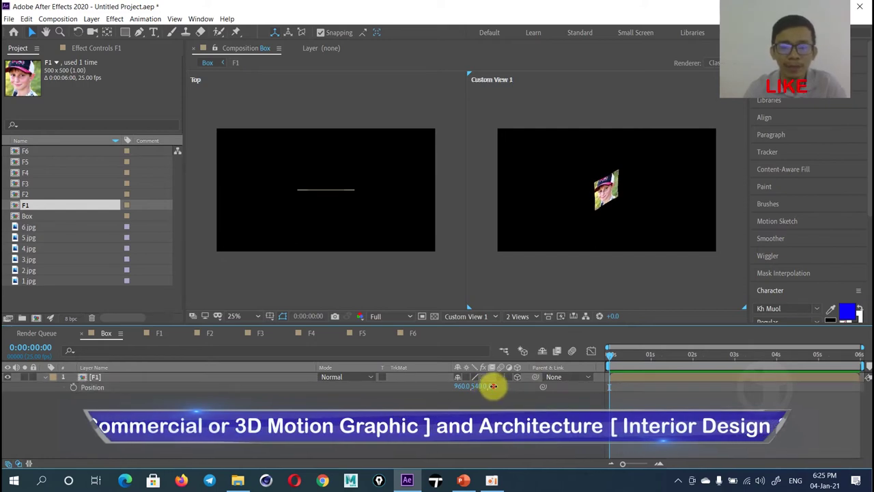
{"action": "type", "text": "-250"}
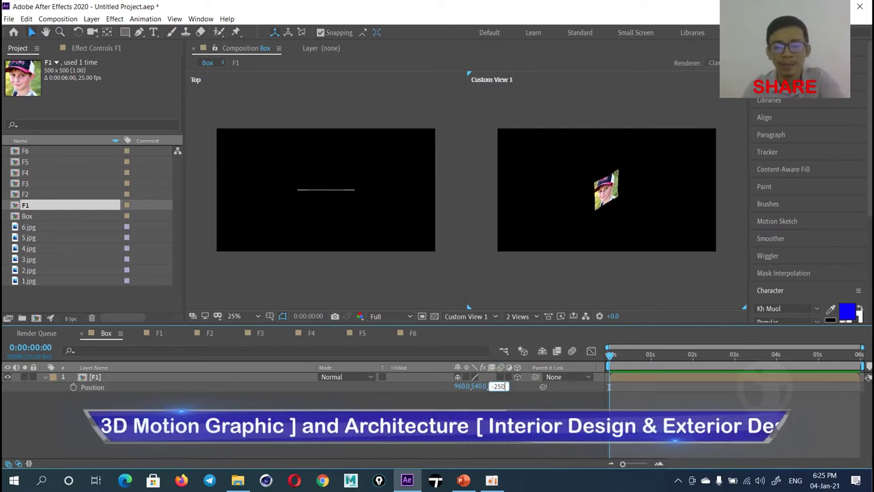
{"action": "left_click", "coordinate": [499, 383]}
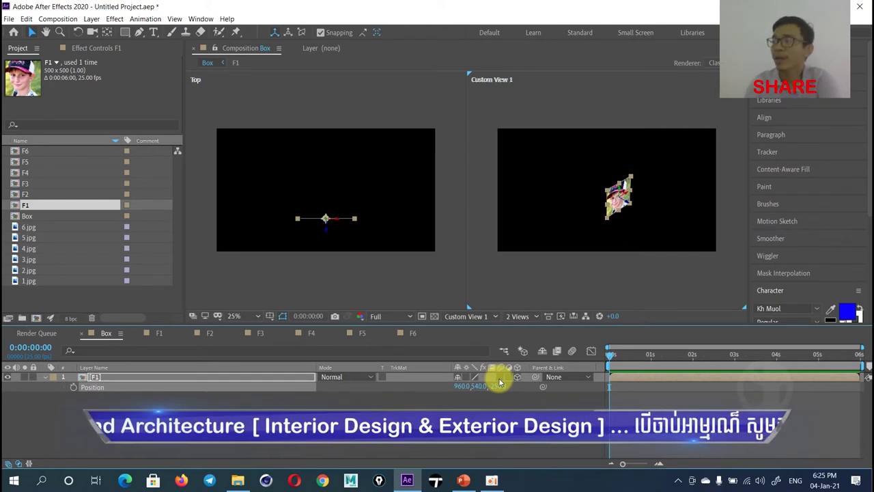
{"action": "key", "text": "ctrl+z"}
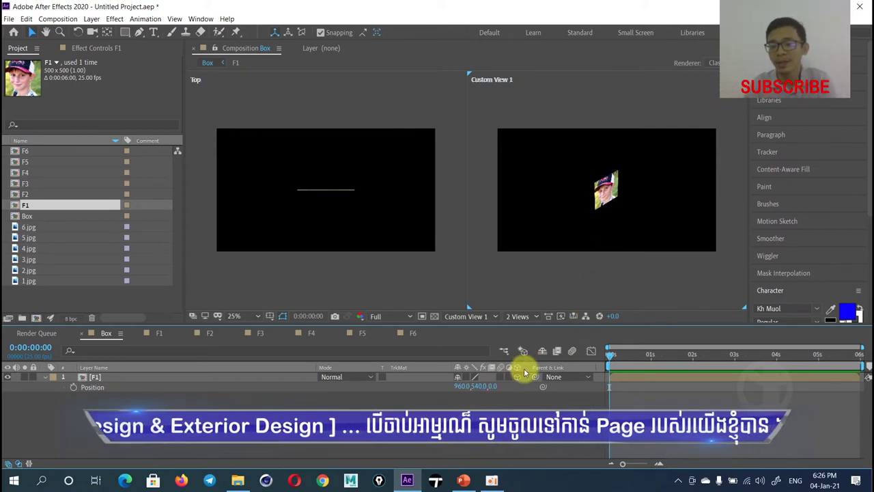
{"action": "left_click", "coordinate": [494, 386]}
{"action": "type", "text": "250"}
{"action": "key", "text": "Return"}
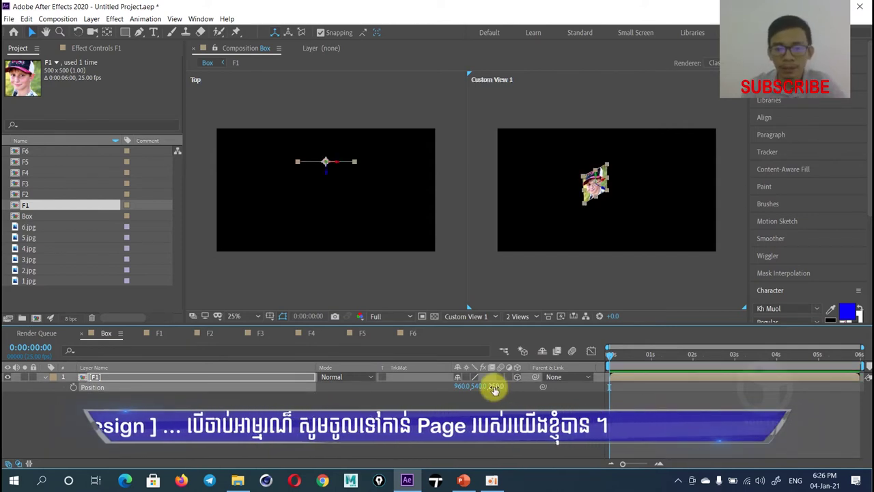
{"action": "type", "text": "-250"}
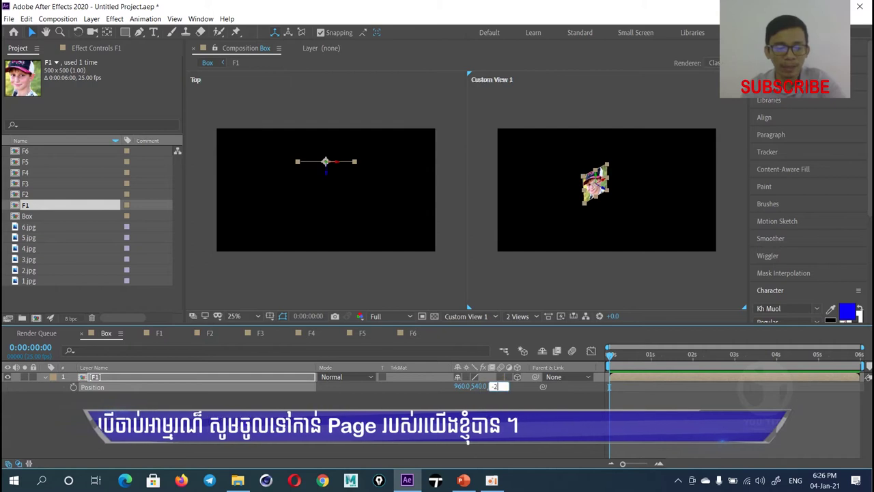
{"action": "key", "text": "Return"}
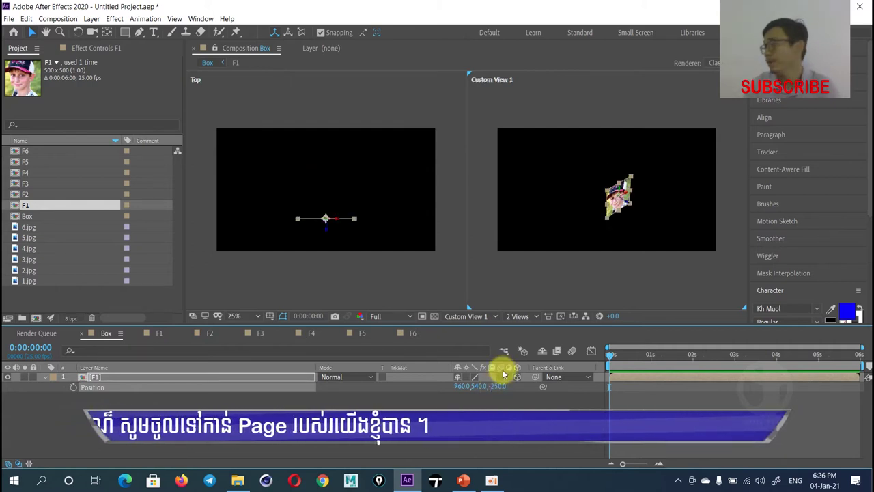
{"action": "left_click", "coordinate": [370, 439]}
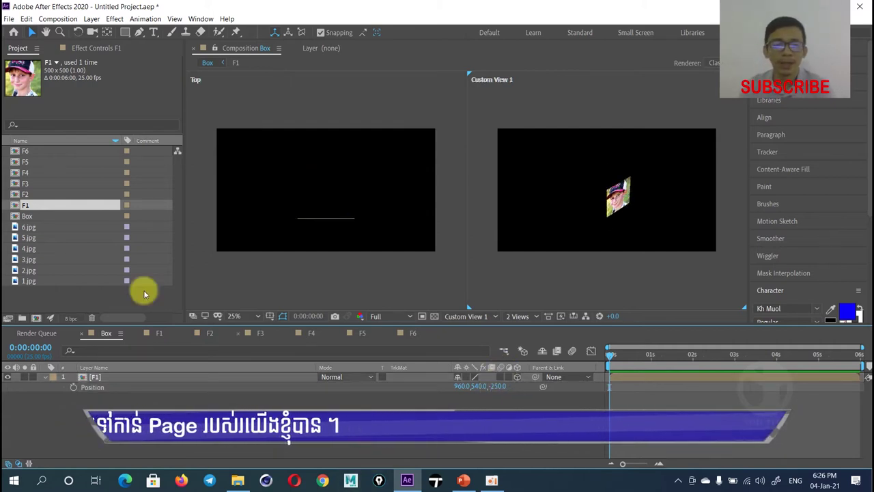
Add F2 to the Box comp as a 3D layer with Z Position 250.
{"action": "left_click_drag", "start_coordinate": [25, 194], "coordinate": [132, 379]}
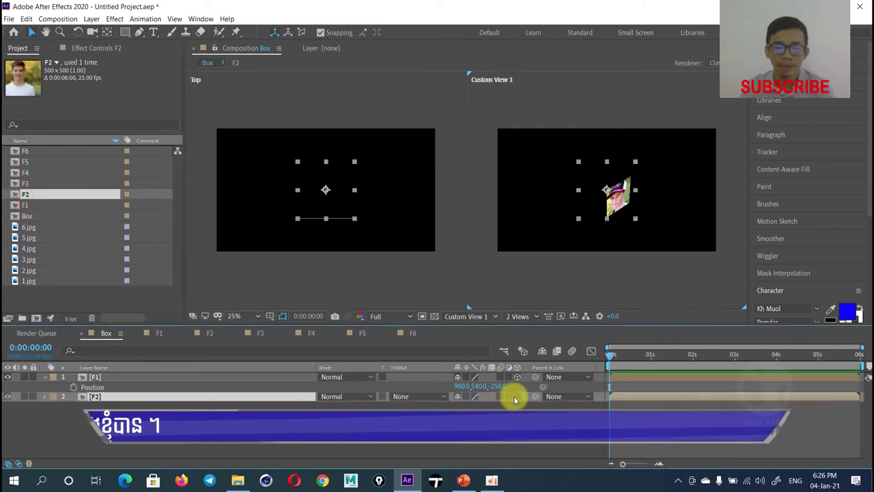
{"action": "left_click", "coordinate": [516, 396]}
{"action": "key", "text": "p"}
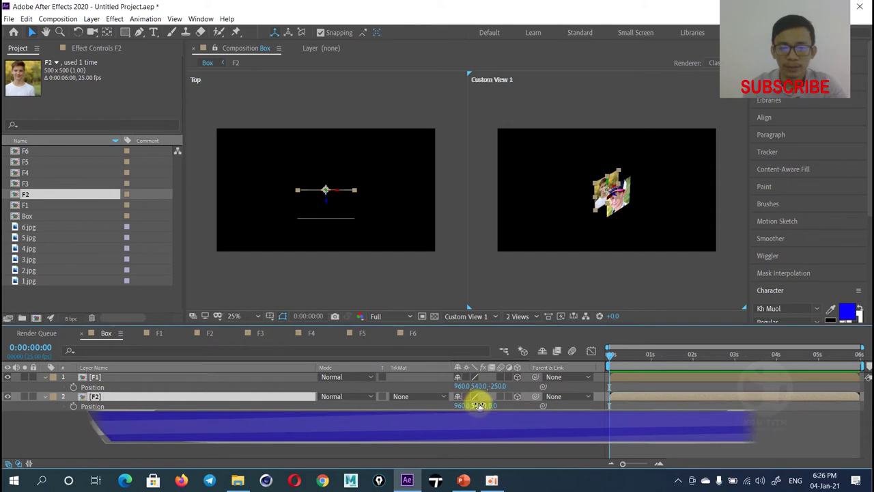
{"action": "left_click", "coordinate": [489, 405]}
{"action": "type", "text": "25"}
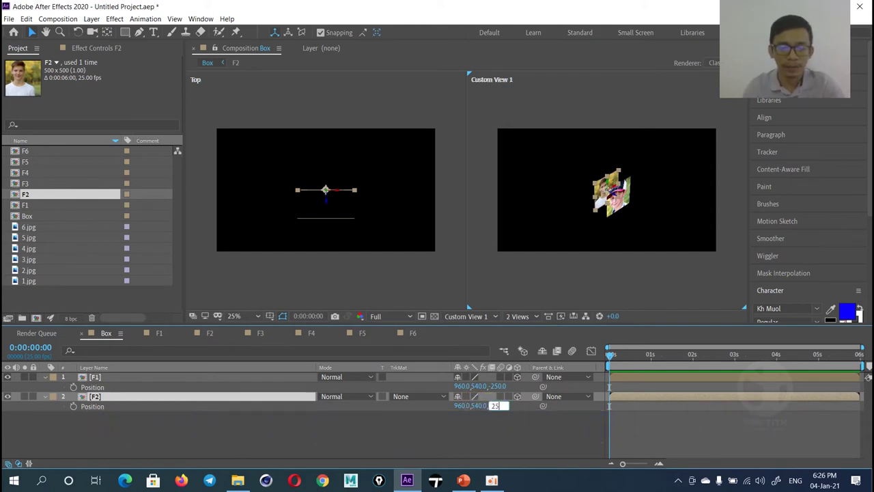
{"action": "type", "text": "0.0"}
{"action": "key", "text": "Return"}
Collapse the F1 and F2 layer properties and add F3 as a third layer.
{"action": "scroll", "coordinate": [571, 252], "scroll_direction": "up", "scroll_amount": 2}
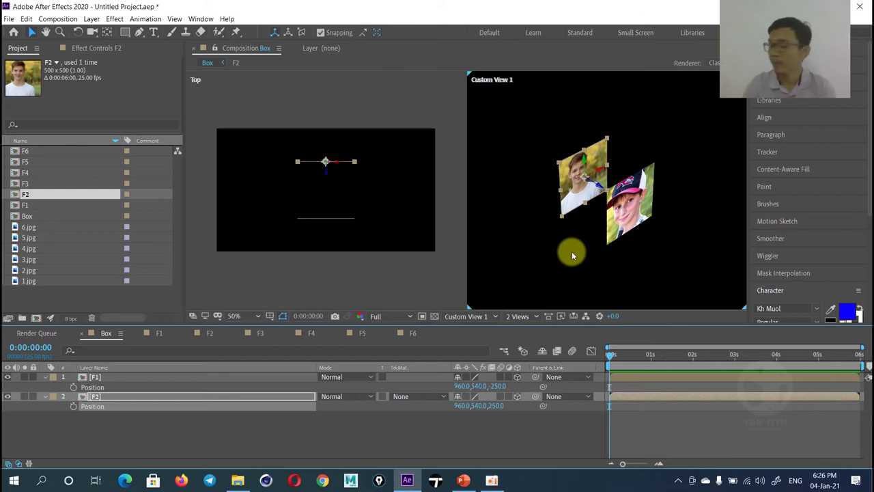
{"action": "left_click", "coordinate": [46, 377]}
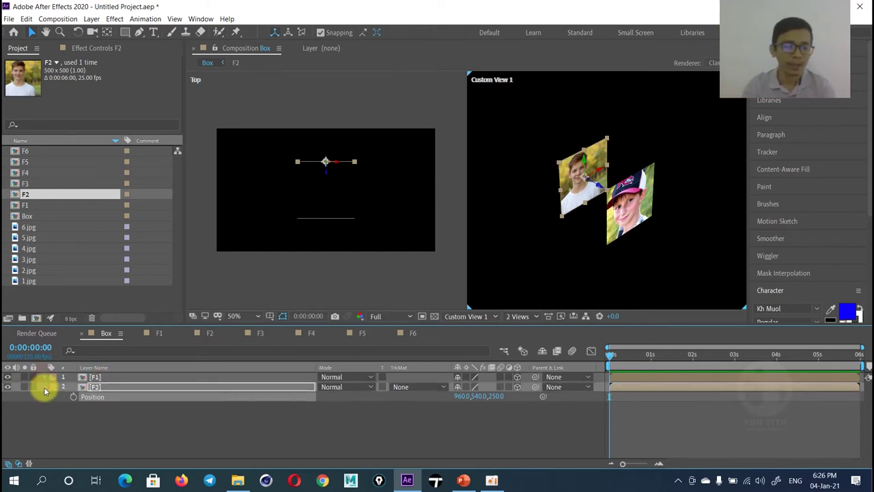
{"action": "left_click", "coordinate": [45, 387]}
{"action": "left_click", "coordinate": [26, 188]}
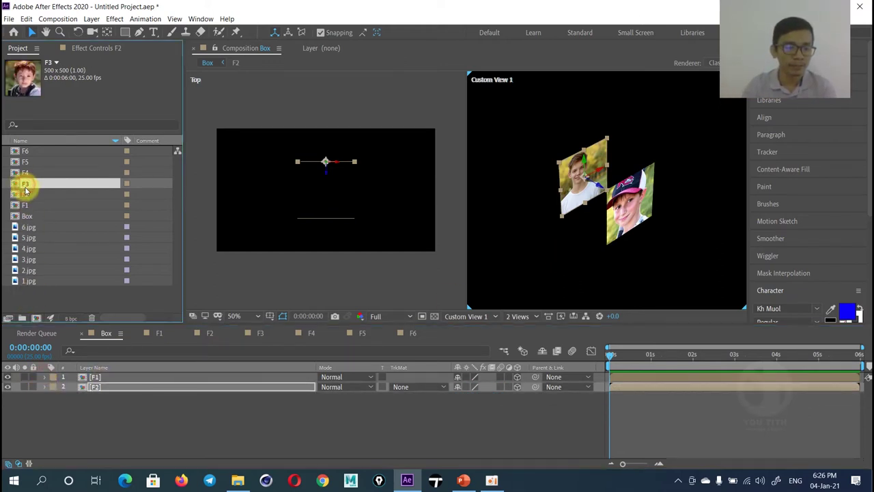
{"action": "left_click_drag", "start_coordinate": [34, 204], "coordinate": [104, 425]}
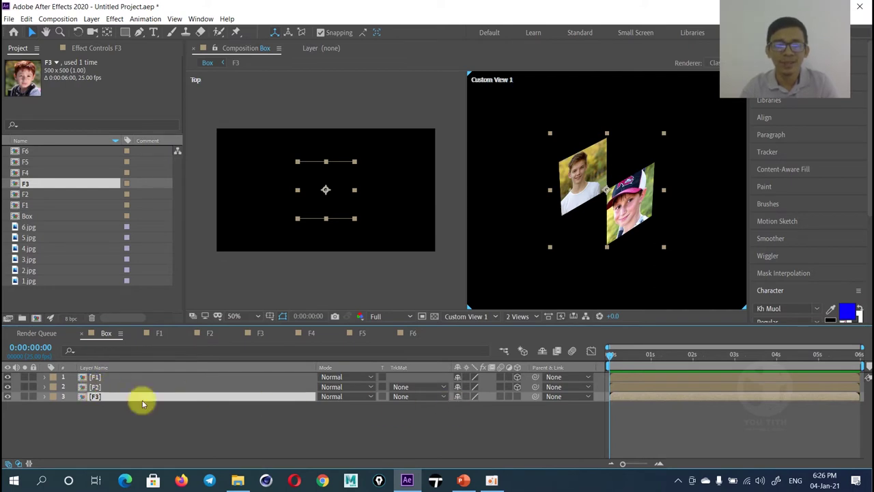
Open the F1 precomp, scale its photo to about 144%, and return to Box with F1 selected.
{"action": "left_click", "coordinate": [91, 379]}
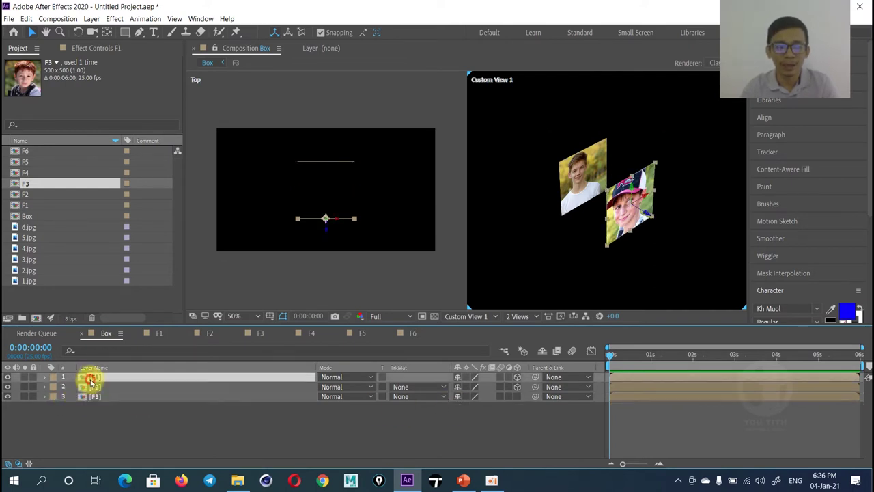
{"action": "double_click", "coordinate": [87, 379]}
{"action": "key", "text": "s"}
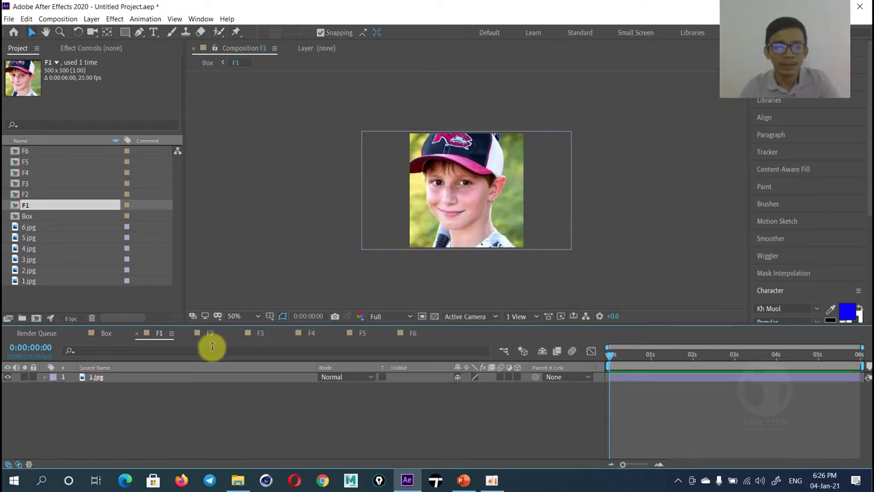
{"action": "left_click_drag", "start_coordinate": [482, 387], "coordinate": [517, 381]}
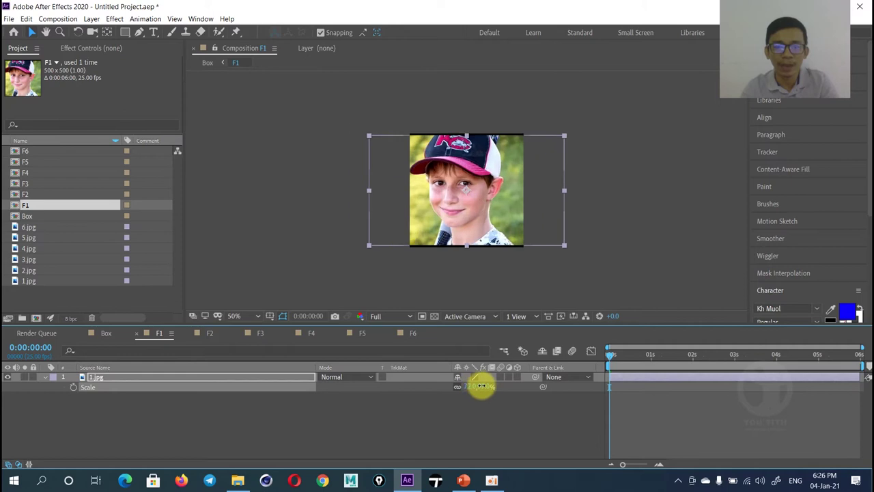
{"action": "left_click", "coordinate": [103, 332]}
{"action": "left_click", "coordinate": [612, 199]}
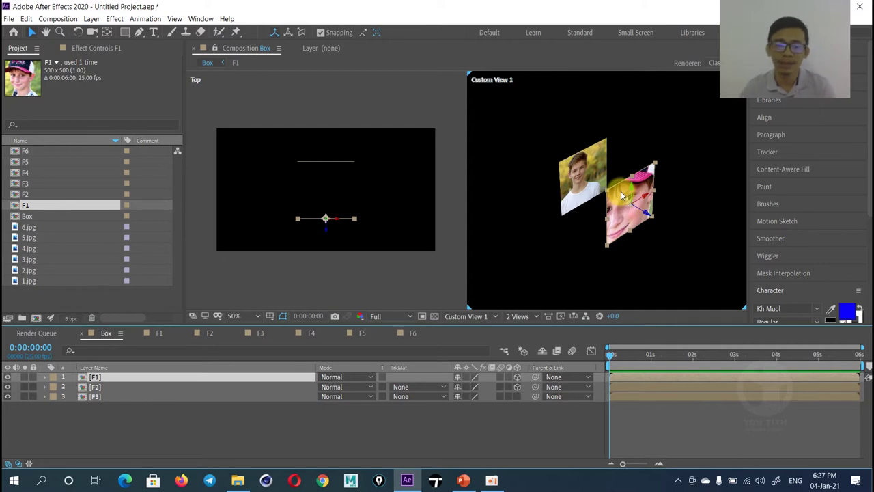
Select F3, enable its 3D switch, and scrub its Y Rotation to about 90°.
{"action": "left_click", "coordinate": [96, 398]}
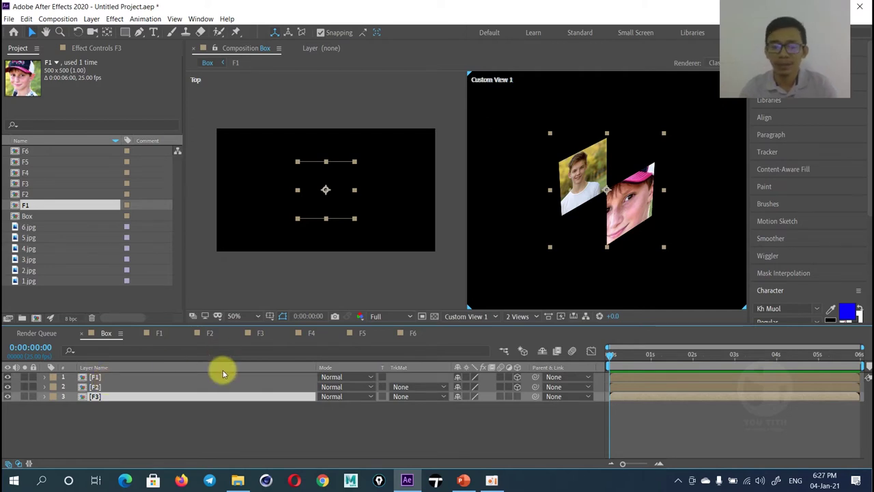
{"action": "left_click", "coordinate": [517, 397]}
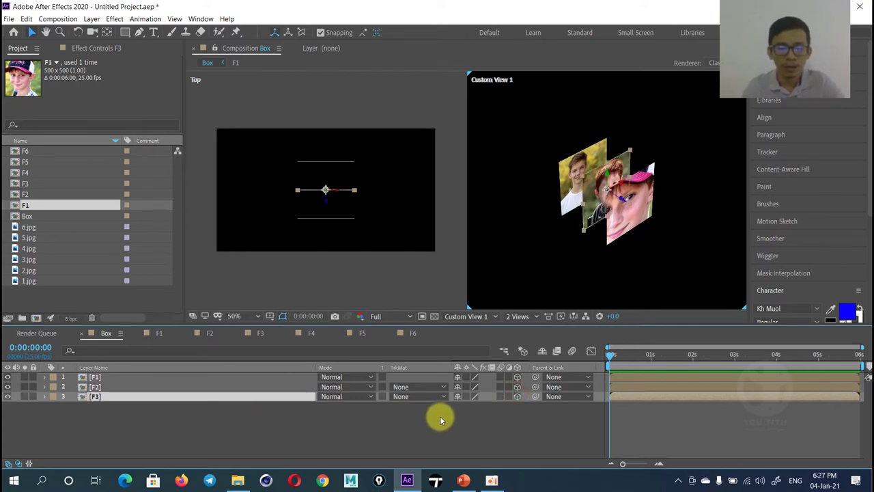
{"action": "key", "text": "r"}
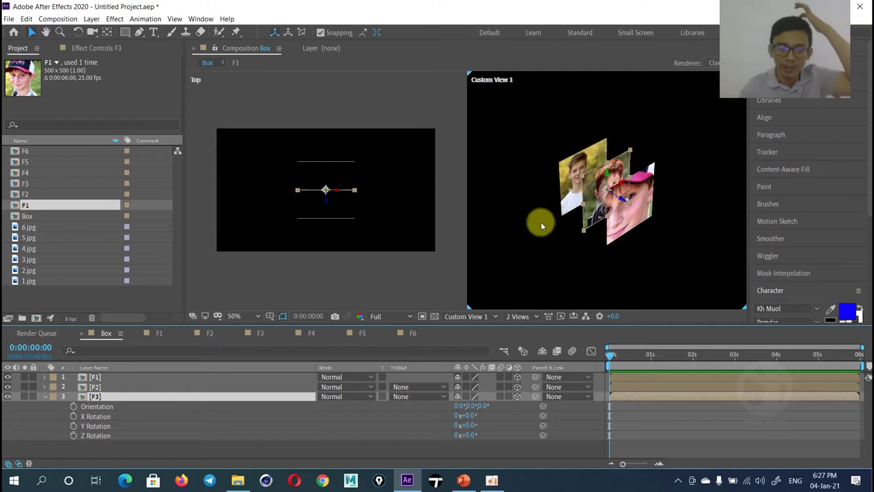
{"action": "left_click_drag", "start_coordinate": [471, 427], "coordinate": [486, 431]}
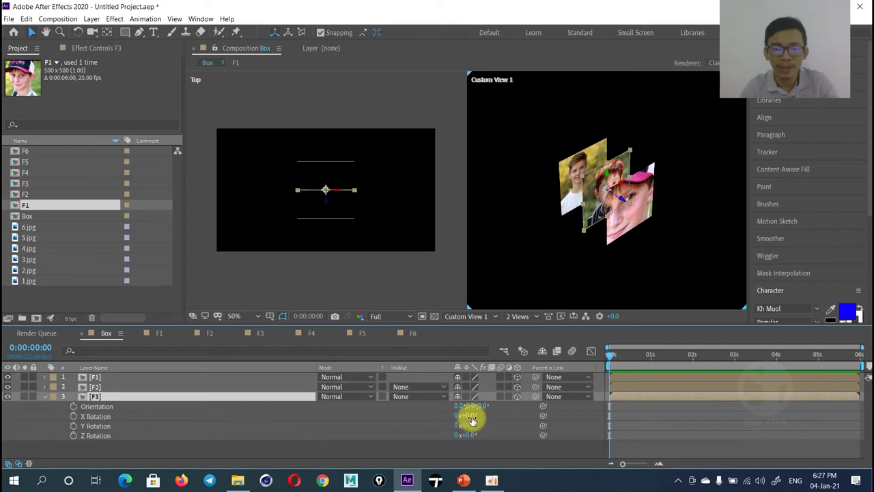
{"action": "left_click_drag", "start_coordinate": [469, 424], "coordinate": [480, 422]}
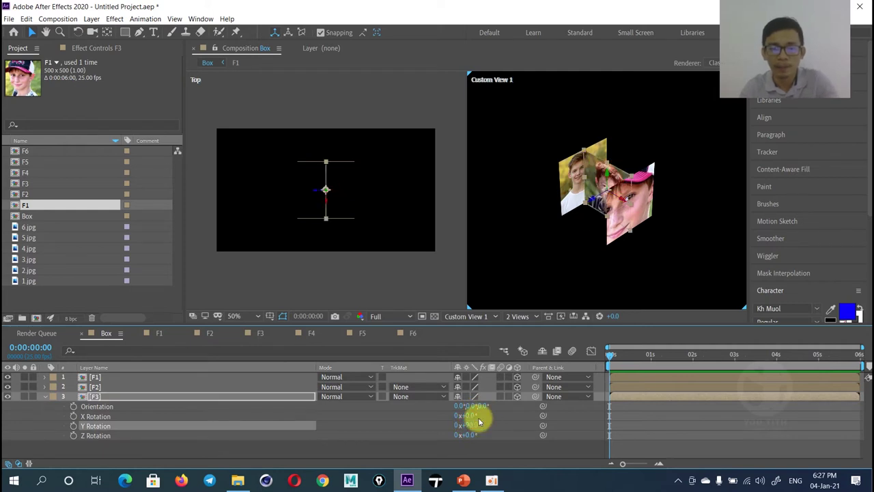
Set F3's X Position to 960-250, placing it at 710, 540, 0.
{"action": "key", "text": "p"}
{"action": "left_click", "coordinate": [486, 425]}
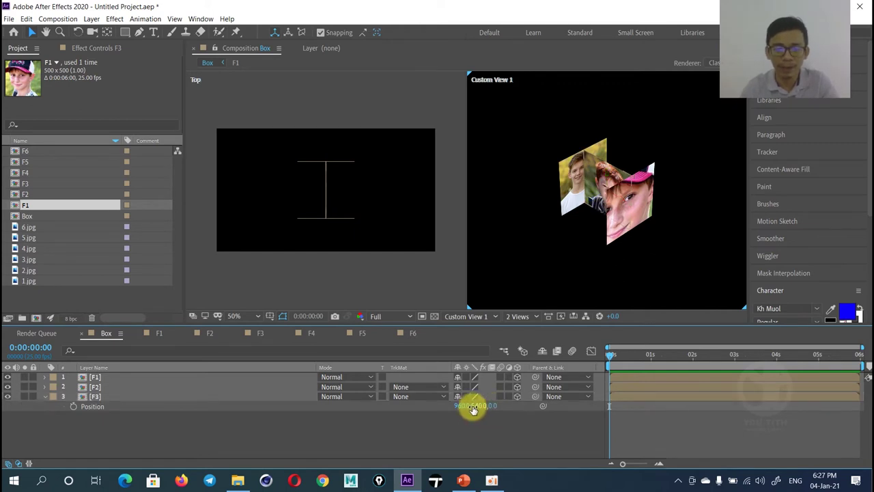
{"action": "left_click", "coordinate": [475, 407]}
{"action": "left_click", "coordinate": [458, 408]}
{"action": "left_click", "coordinate": [472, 405]}
{"action": "left_click_drag", "start_coordinate": [471, 406], "coordinate": [463, 406]}
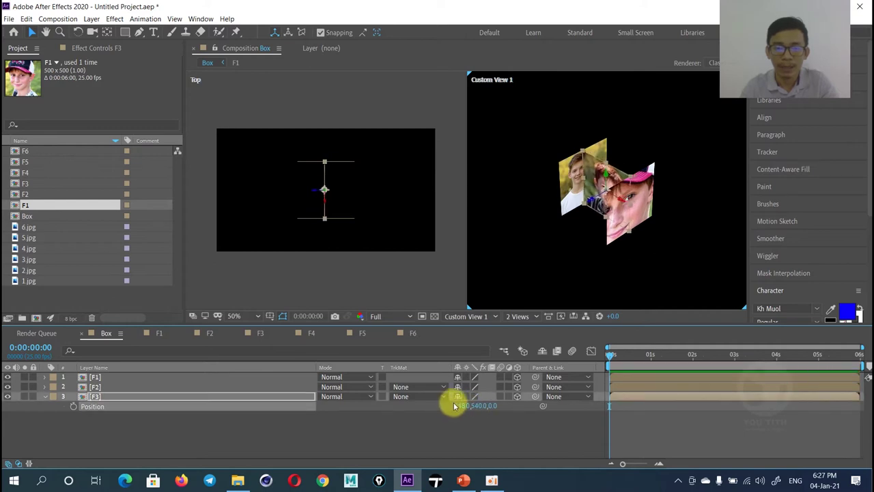
{"action": "left_click", "coordinate": [463, 406]}
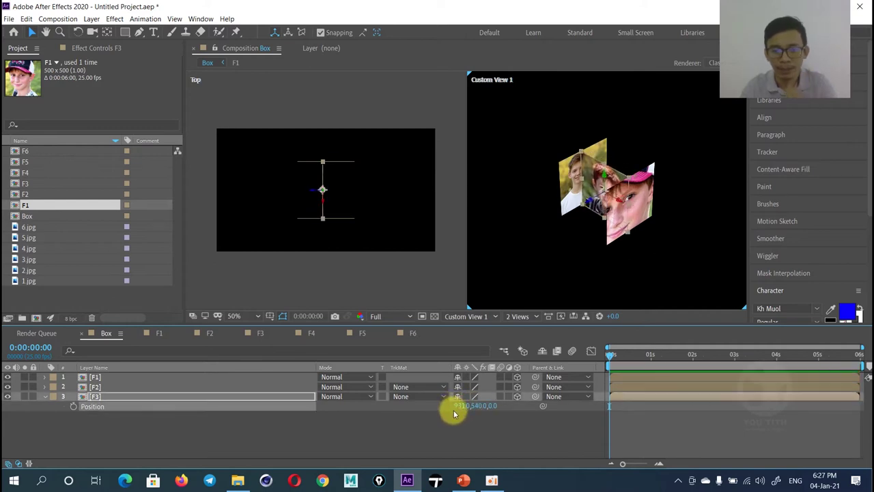
{"action": "type", "text": "960"}
{"action": "key", "text": "Return"}
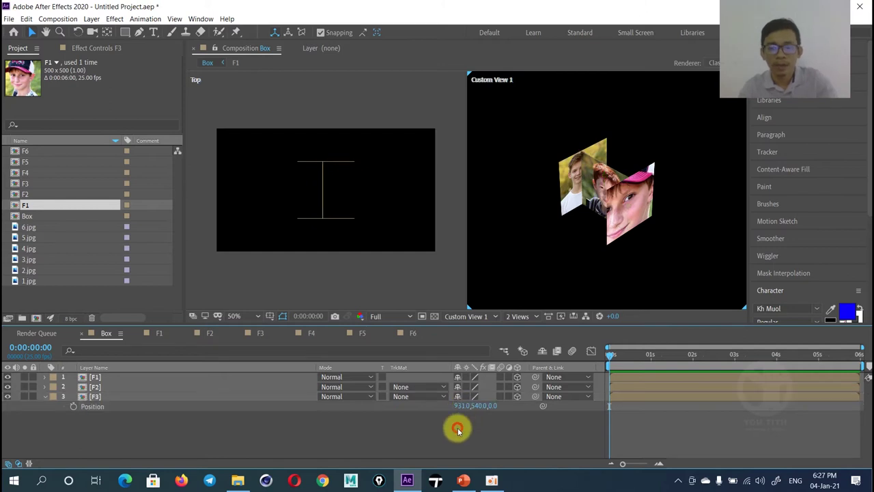
{"action": "left_click", "coordinate": [461, 406]}
{"action": "type", "text": "960"}
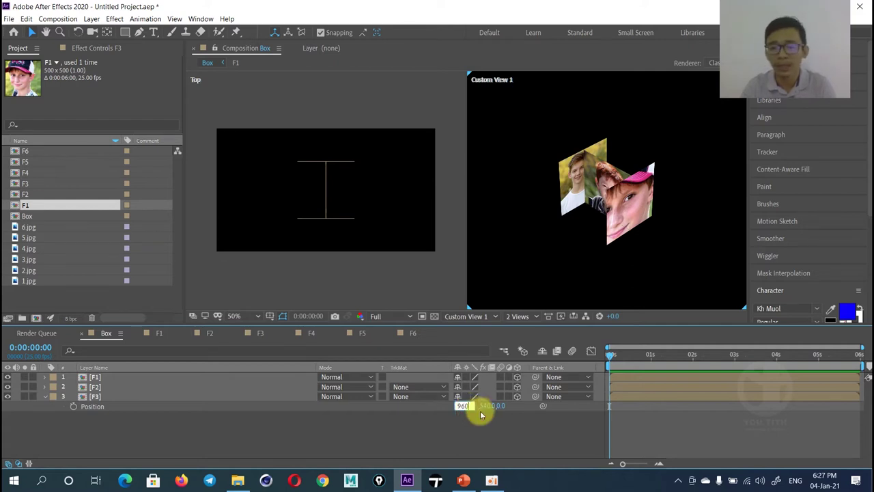
{"action": "type", "text": "-250"}
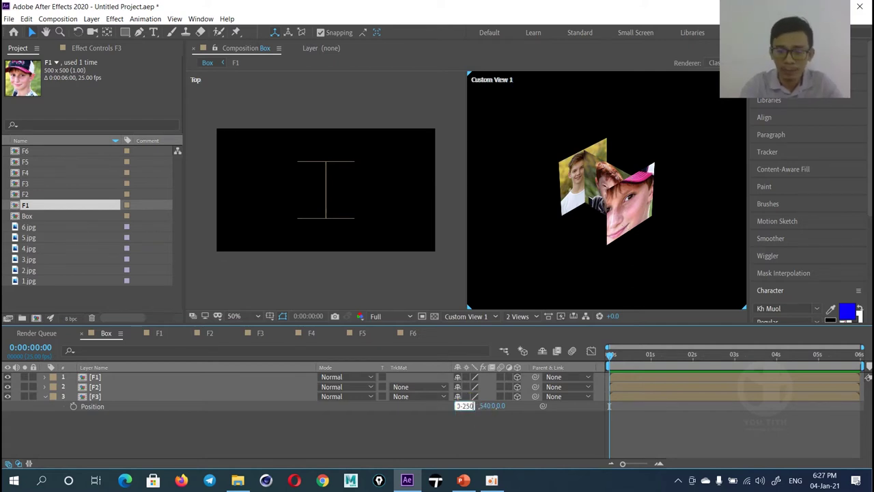
{"action": "key", "text": "Return"}
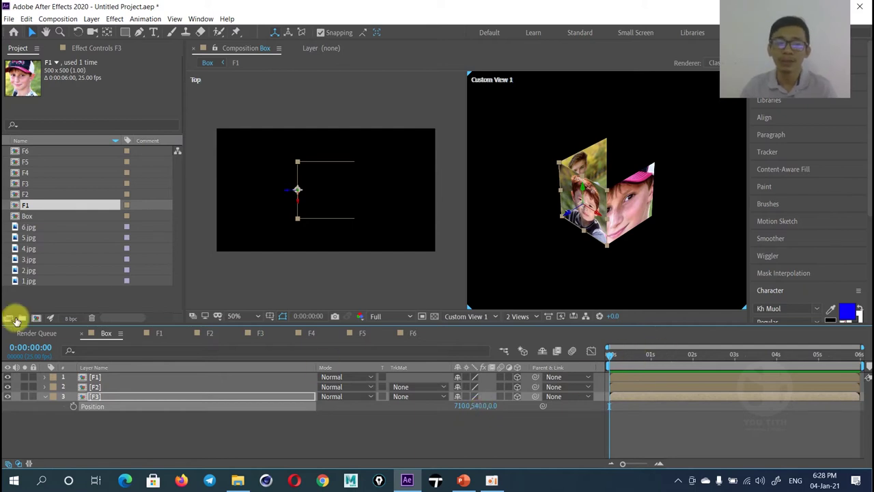
Add F4 to Box as a 3D layer with a 90° Y Rotation.
{"action": "left_click", "coordinate": [26, 173]}
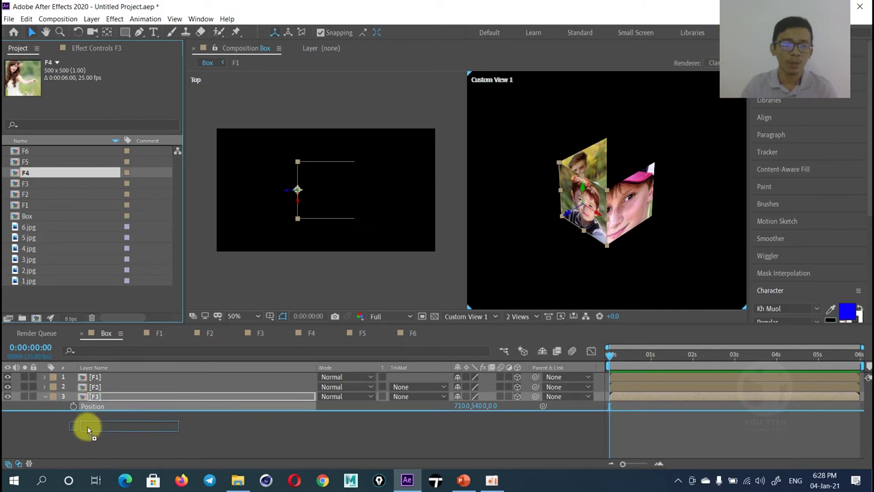
{"action": "left_click_drag", "start_coordinate": [29, 175], "coordinate": [96, 427]}
{"action": "left_click", "coordinate": [517, 415]}
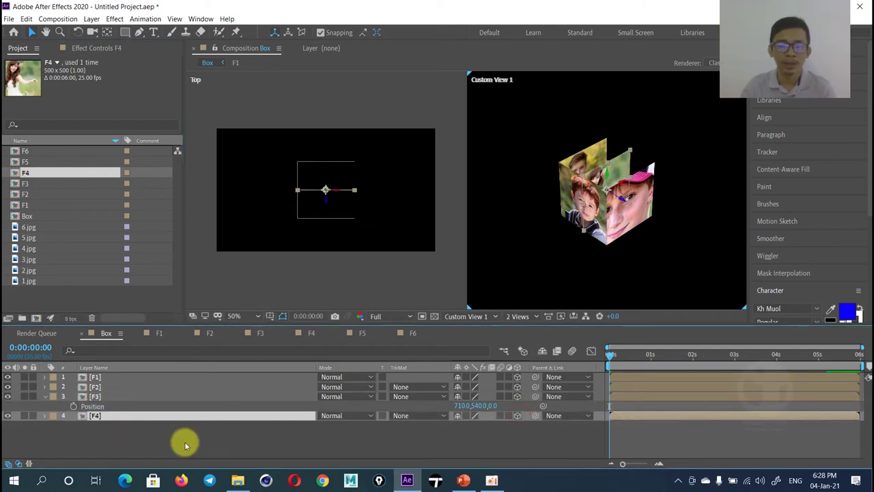
{"action": "key", "text": "r"}
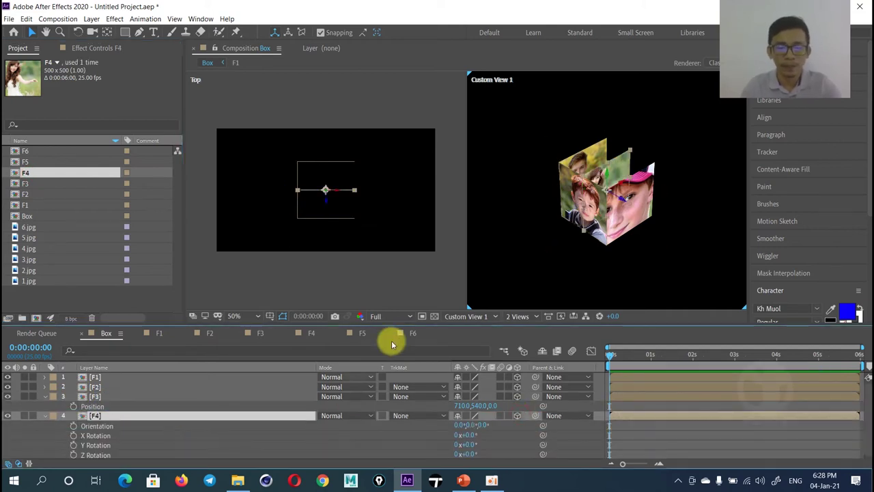
{"action": "left_click_drag", "start_coordinate": [400, 325], "coordinate": [401, 309]}
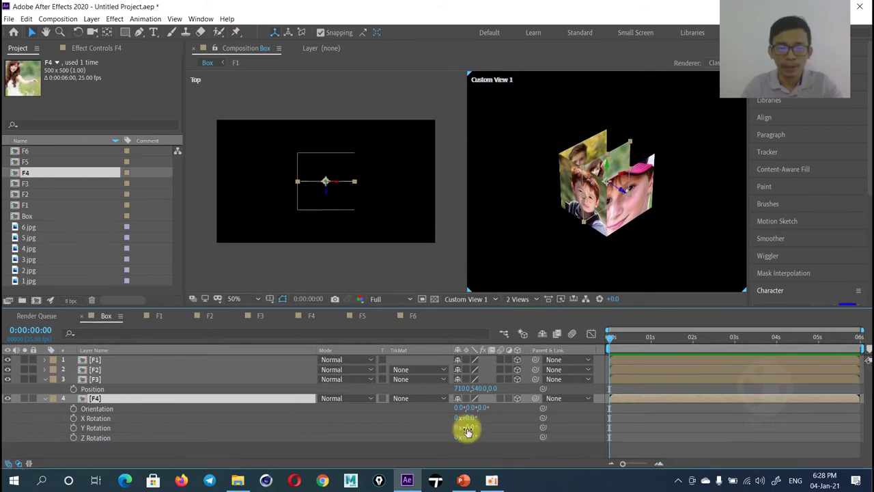
{"action": "type", "text": "90"}
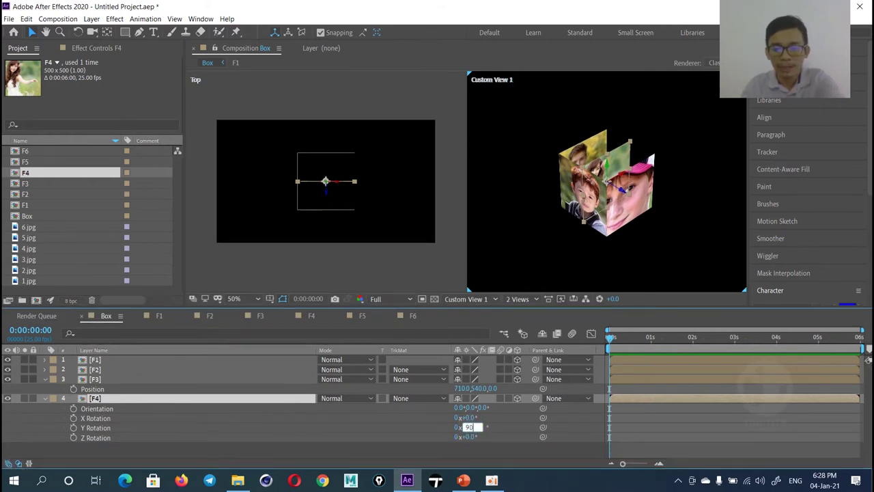
{"action": "key", "text": "Return"}
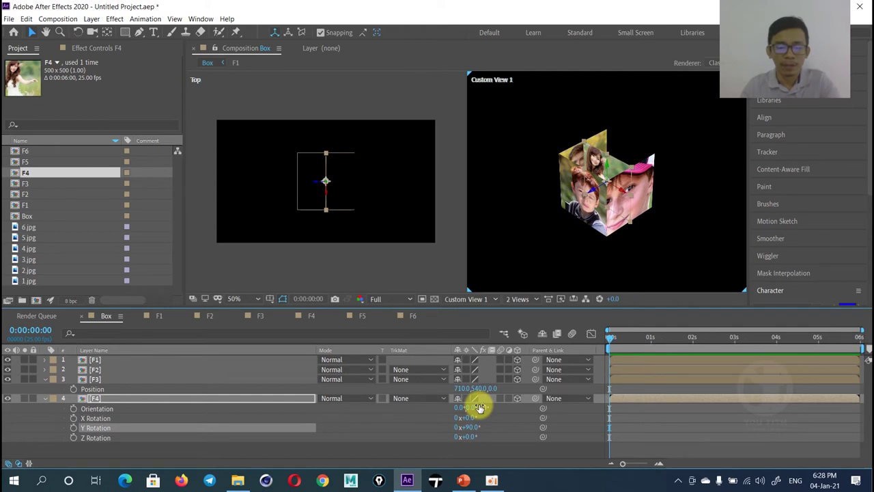
Set F4's X Position to 1210 (960+250) after undoing a leftward move, then collapse the properties.
{"action": "key", "text": "p"}
{"action": "left_click", "coordinate": [463, 407]}
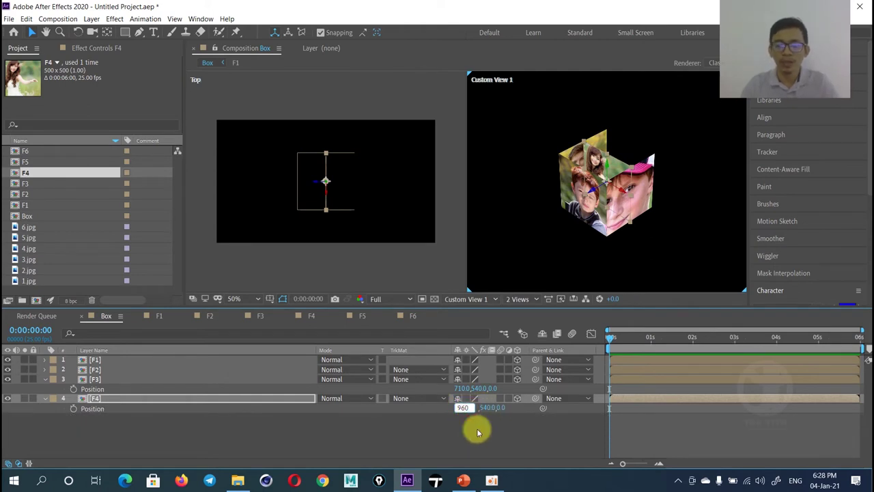
{"action": "type", "text": "-250"}
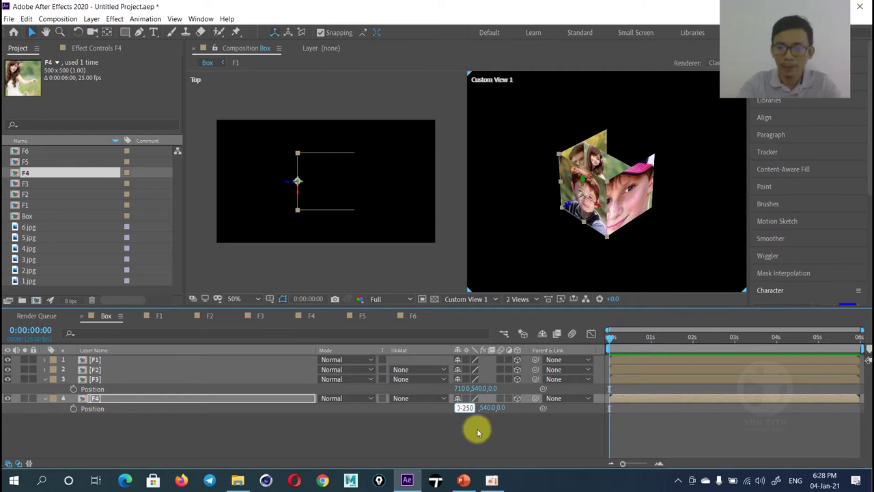
{"action": "key", "text": "Return"}
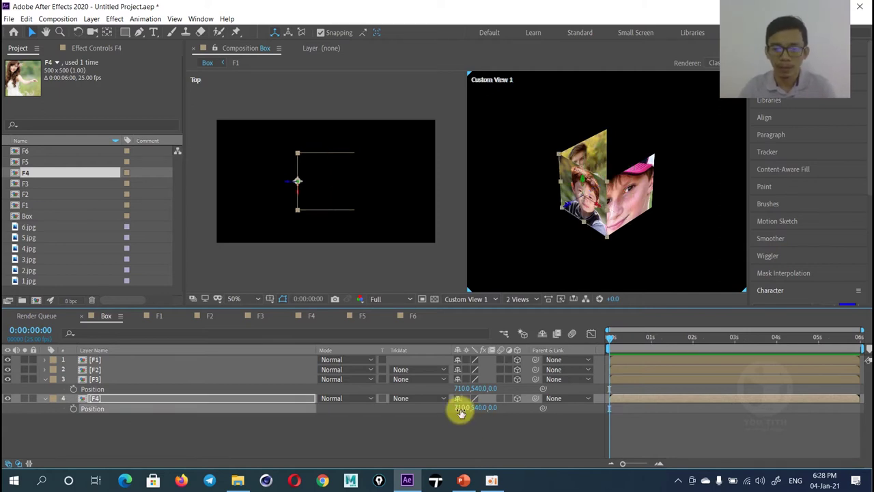
{"action": "key", "text": "ctrl+z"}
{"action": "left_click", "coordinate": [462, 408]}
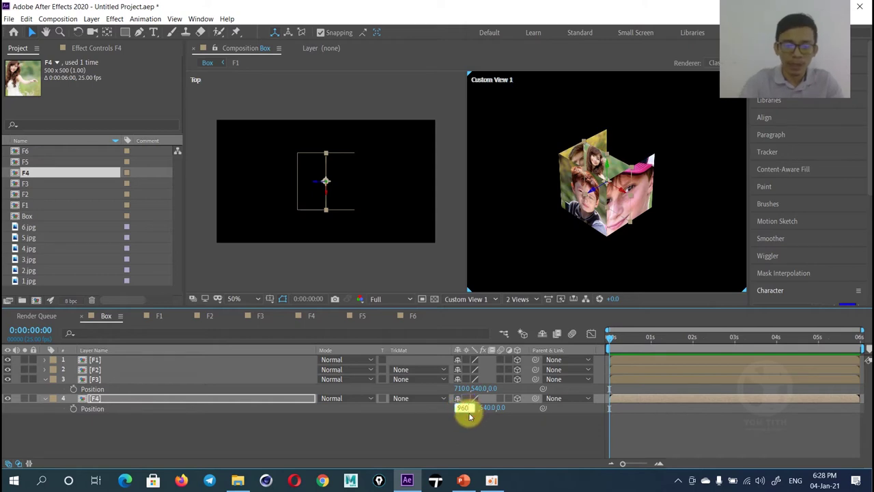
{"action": "type", "text": "24"}
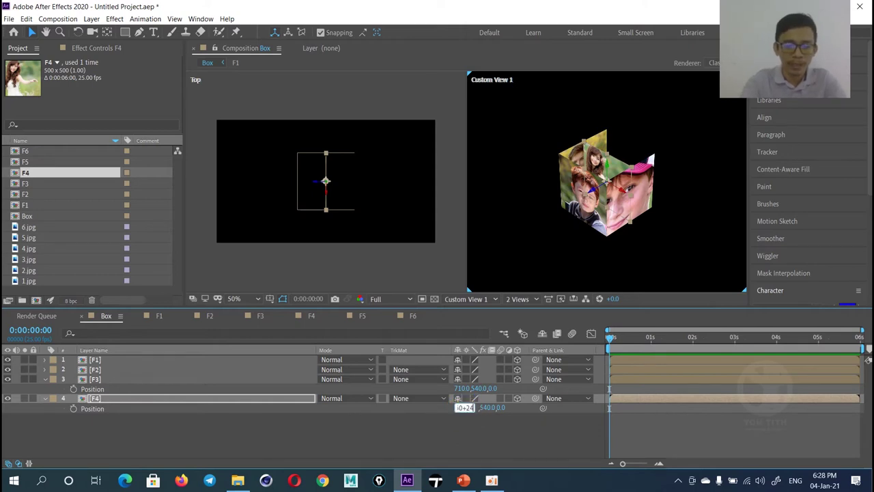
{"action": "key", "text": "Return"}
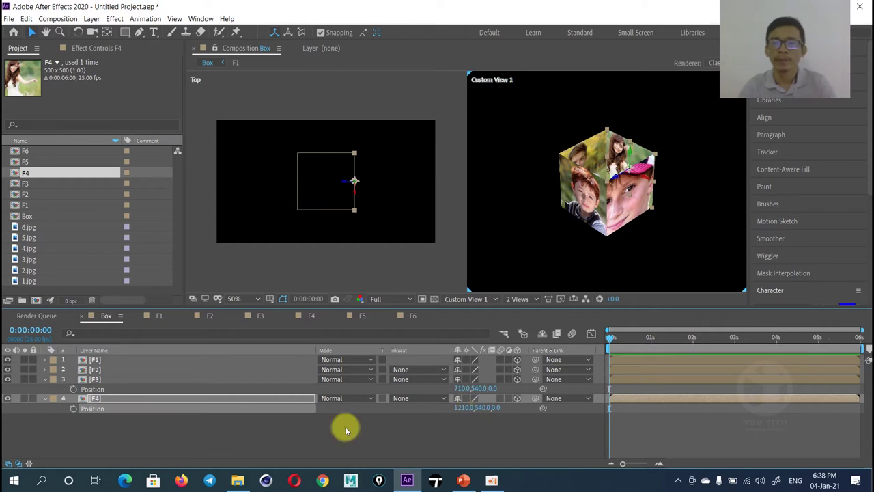
{"action": "left_click", "coordinate": [118, 447]}
{"action": "left_click", "coordinate": [94, 399]}
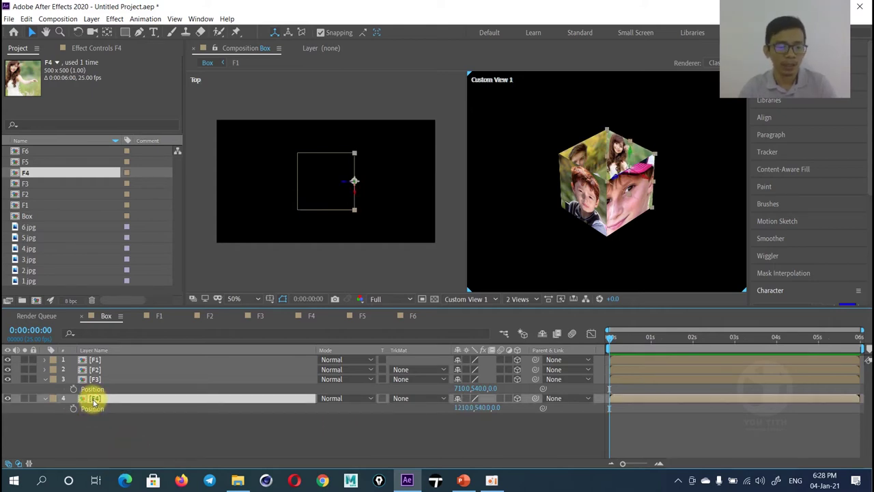
{"action": "left_click", "coordinate": [44, 379]}
{"action": "left_click", "coordinate": [45, 388]}
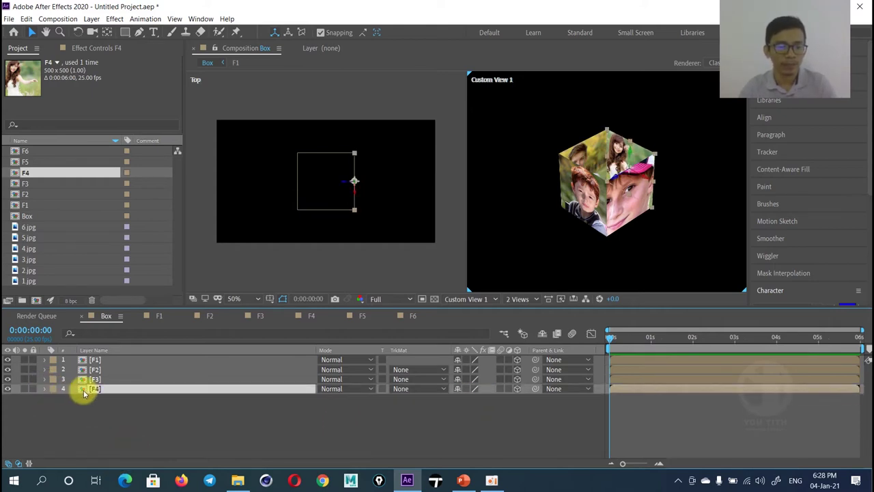
Add F5 to the Box comp as a 3D layer rotated 90° on X.
{"action": "mouse_move", "coordinate": [25, 162]}
{"action": "left_mouse_down"}
{"action": "mouse_move", "coordinate": [88, 362]}
{"action": "mouse_move", "coordinate": [132, 424]}
{"action": "left_mouse_up"}
{"action": "left_click", "coordinate": [517, 398]}
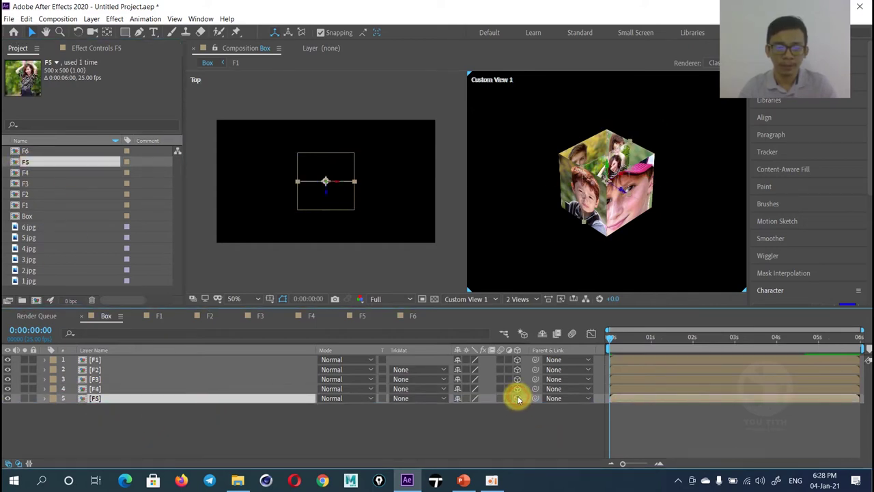
{"action": "key", "text": "r"}
{"action": "left_click_drag", "start_coordinate": [471, 417], "coordinate": [497, 415]}
{"action": "left_click", "coordinate": [469, 417]}
{"action": "type", "text": "90"}
{"action": "key", "text": "Return"}
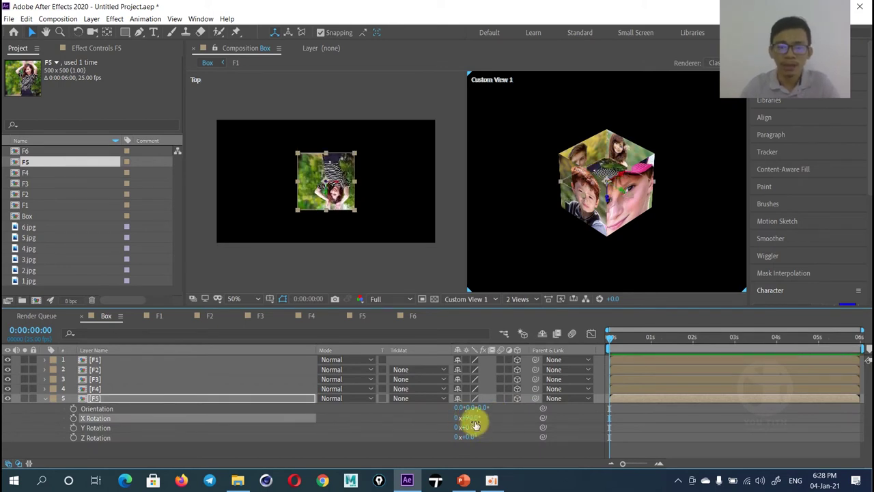
Move F5 up to Position Y 290 to cap the cube, then add F6 to Box.
{"action": "left_click", "coordinate": [469, 407]}
{"action": "key", "text": "p"}
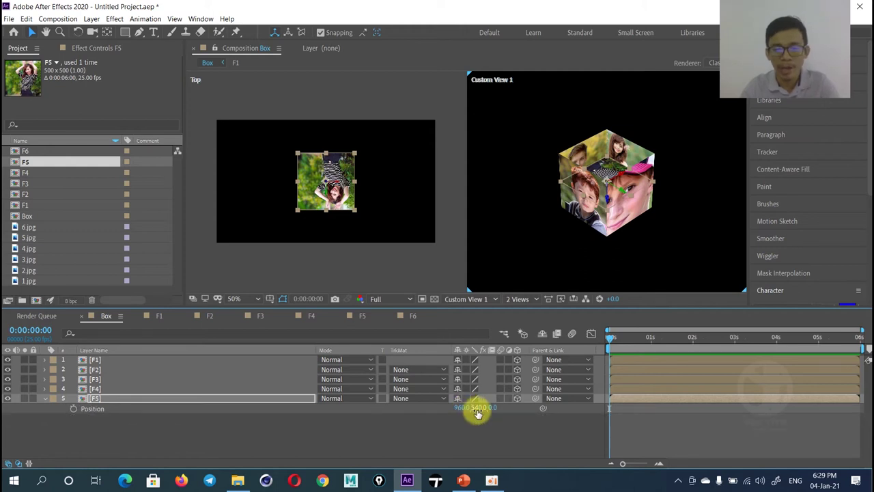
{"action": "left_click_drag", "start_coordinate": [494, 407], "coordinate": [488, 411]}
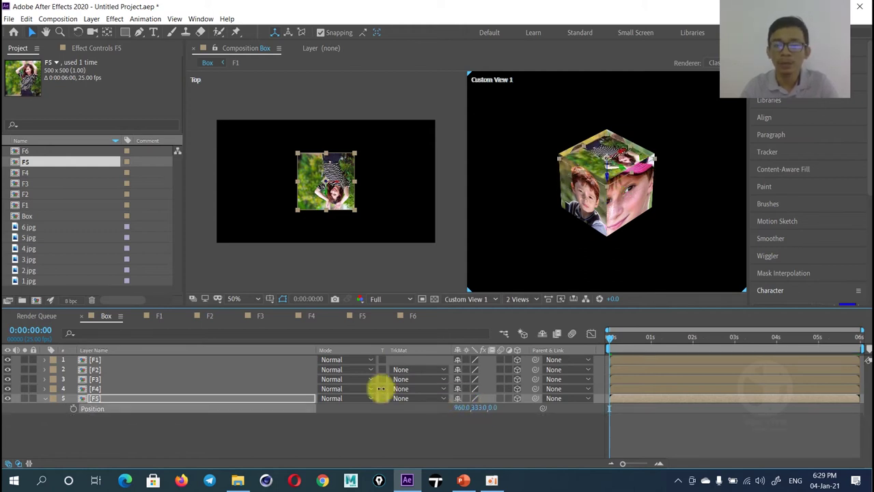
{"action": "left_click", "coordinate": [480, 407]}
{"action": "type", "text": "540"}
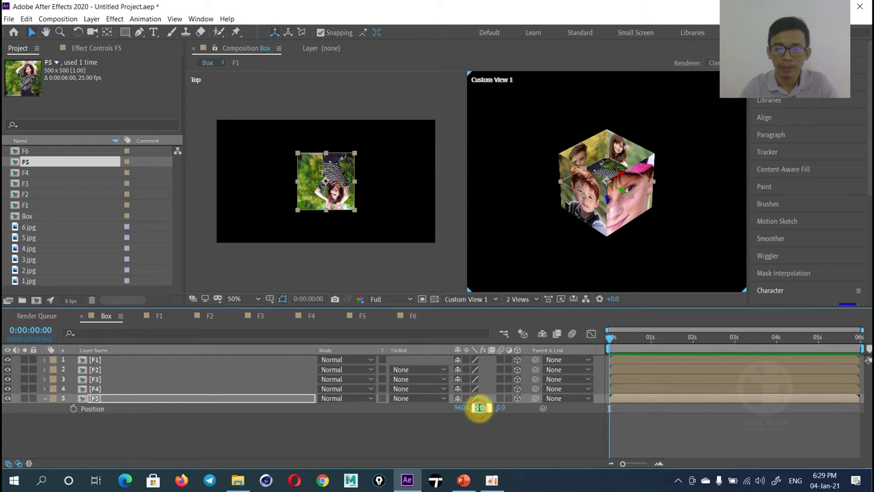
{"action": "key", "text": "Right"}
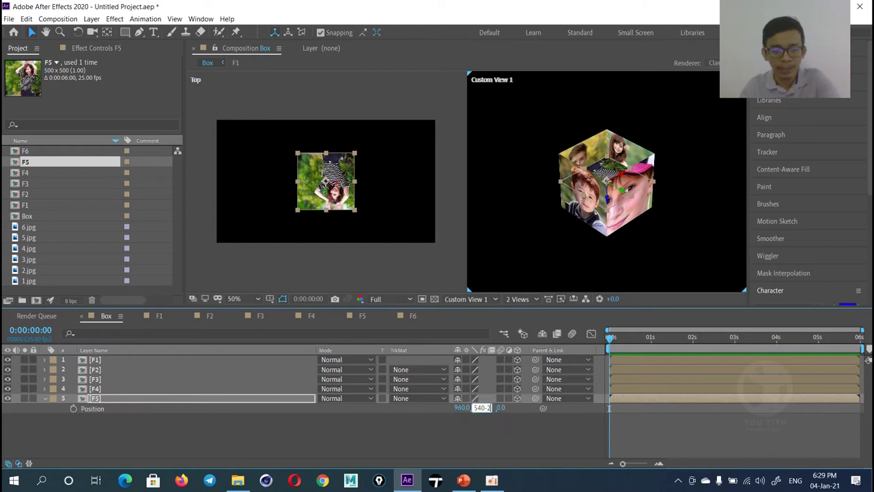
{"action": "type", "text": "0"}
{"action": "key", "text": "Return"}
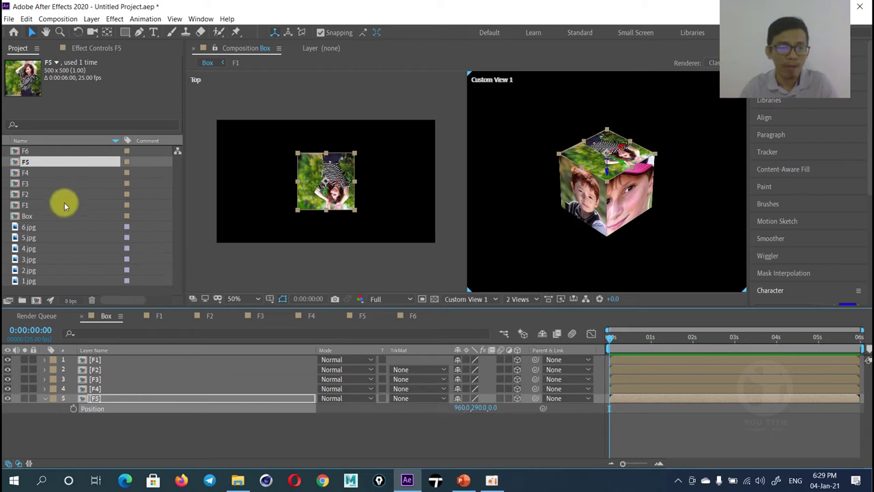
{"action": "left_click_drag", "start_coordinate": [25, 151], "coordinate": [156, 435]}
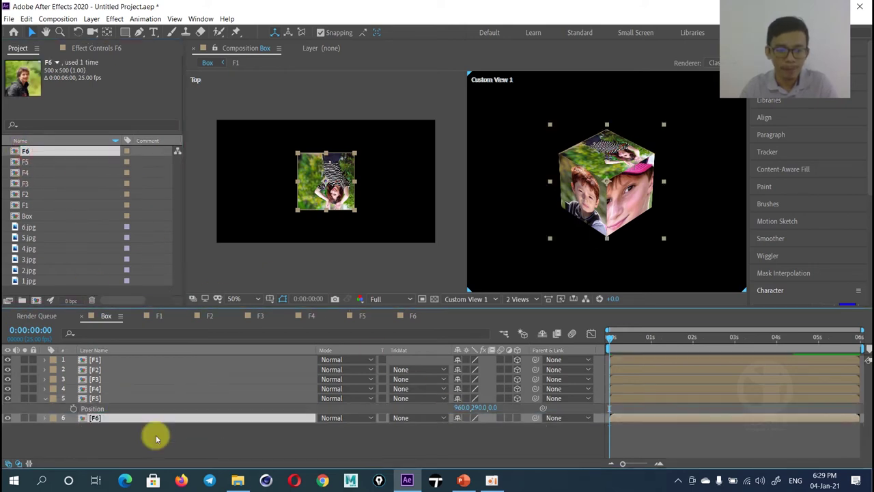
Make F6 a 3D layer and set its Position Y to 790 (540+250).
{"action": "key", "text": "r"}
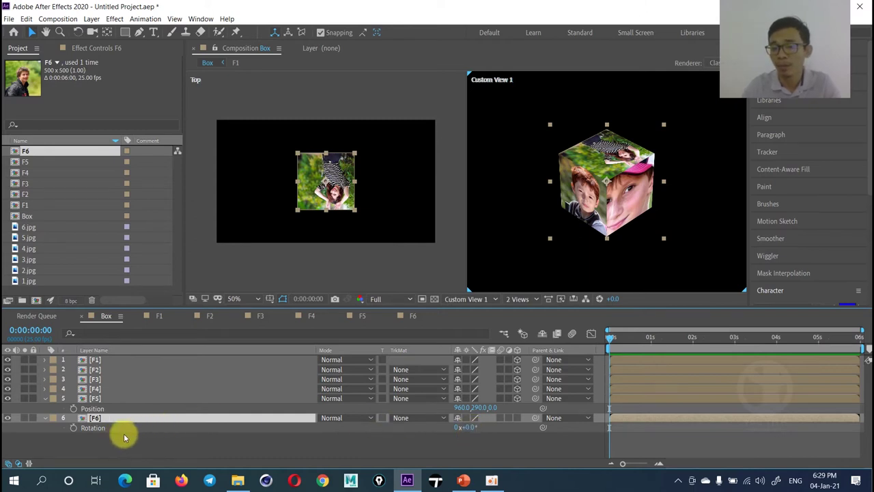
{"action": "left_click", "coordinate": [515, 418]}
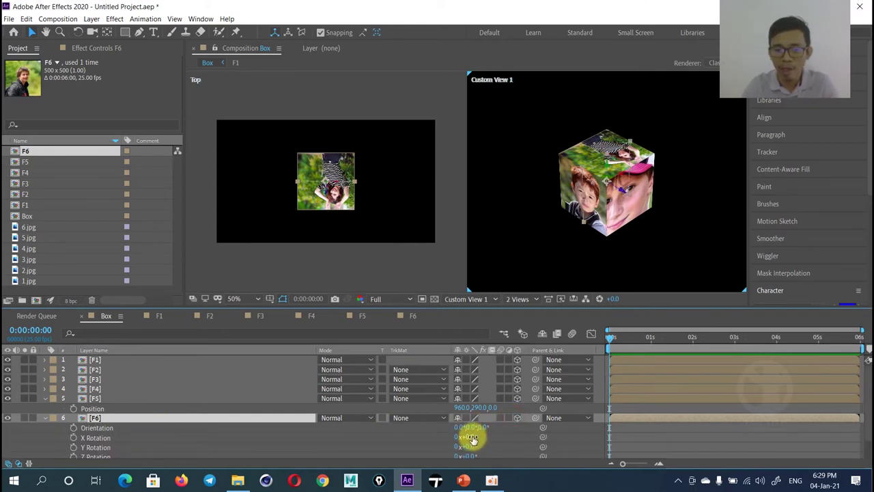
{"action": "left_click", "coordinate": [472, 437]}
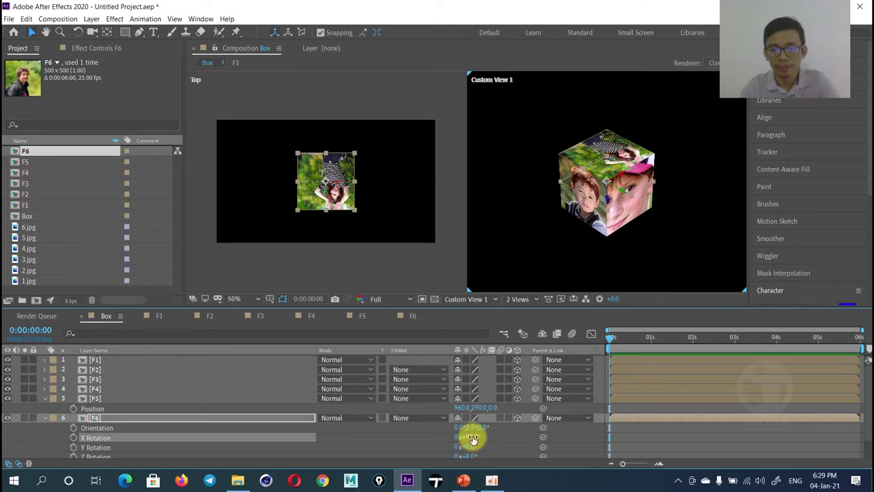
{"action": "key", "text": "p"}
{"action": "left_click", "coordinate": [482, 426]}
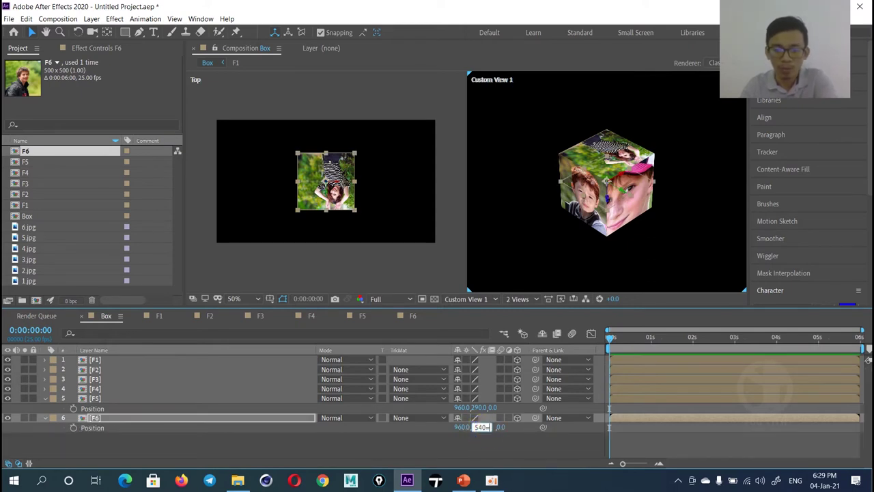
{"action": "type", "text": "540+2"}
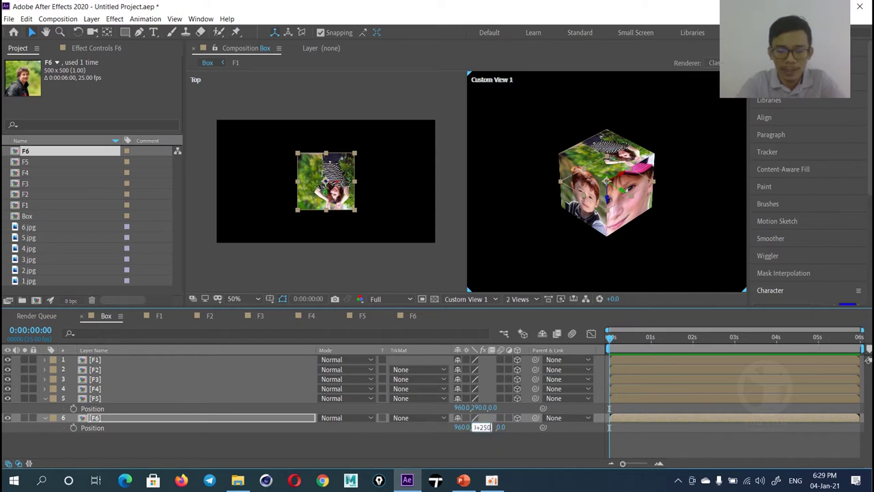
{"action": "key", "text": "Return"}
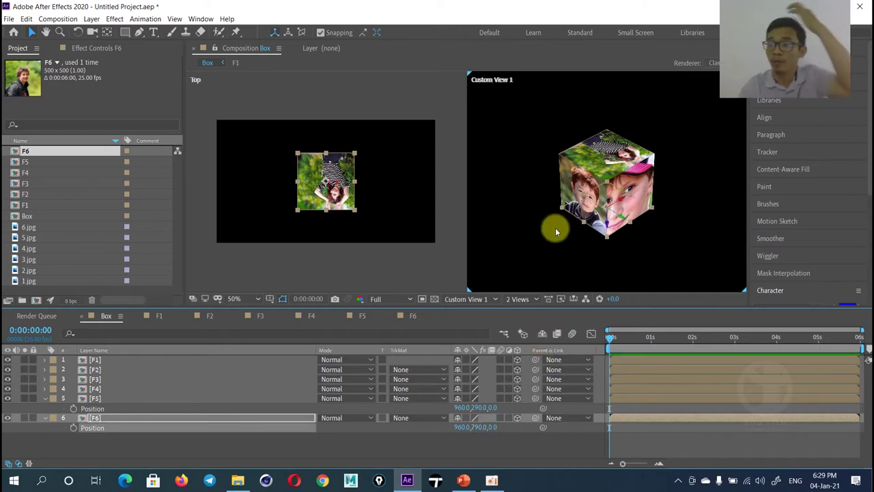
Collapse layers 5 and 6 and select all six face layers.
{"action": "left_click", "coordinate": [529, 202]}
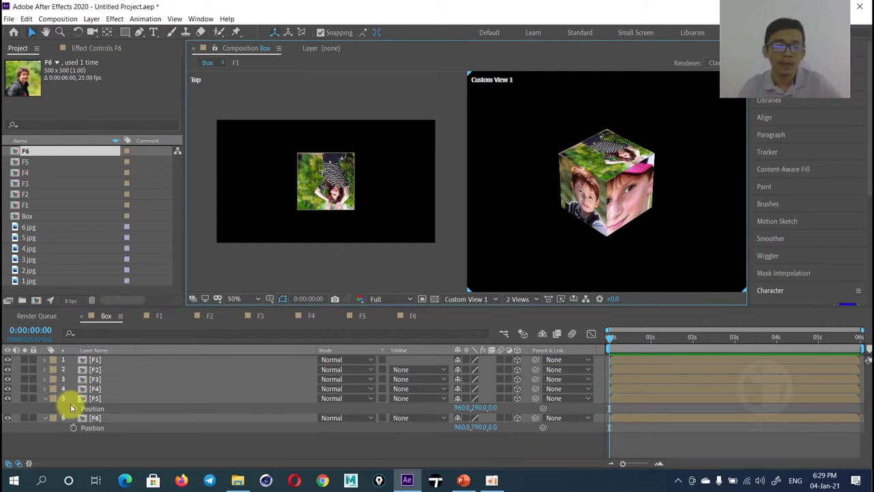
{"action": "left_click", "coordinate": [46, 403]}
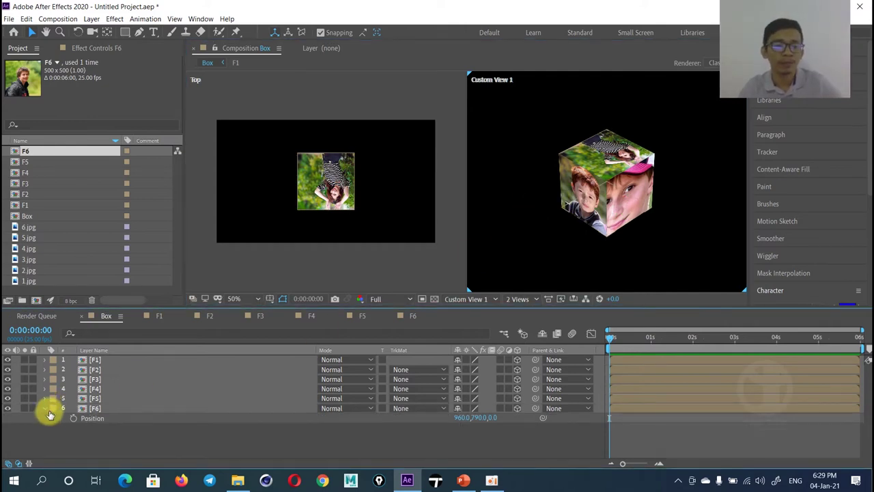
{"action": "left_click", "coordinate": [48, 408]}
{"action": "left_click", "coordinate": [45, 413]}
{"action": "left_click", "coordinate": [45, 410]}
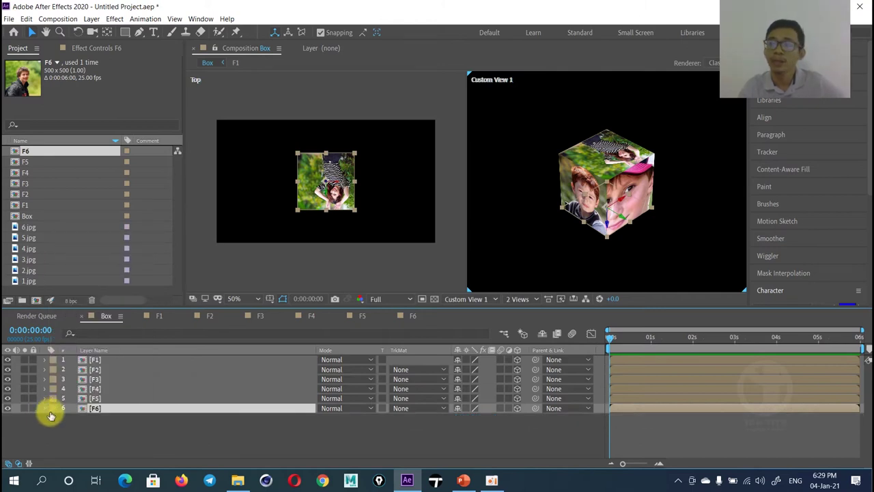
{"action": "left_click_drag", "start_coordinate": [109, 437], "coordinate": [74, 351]}
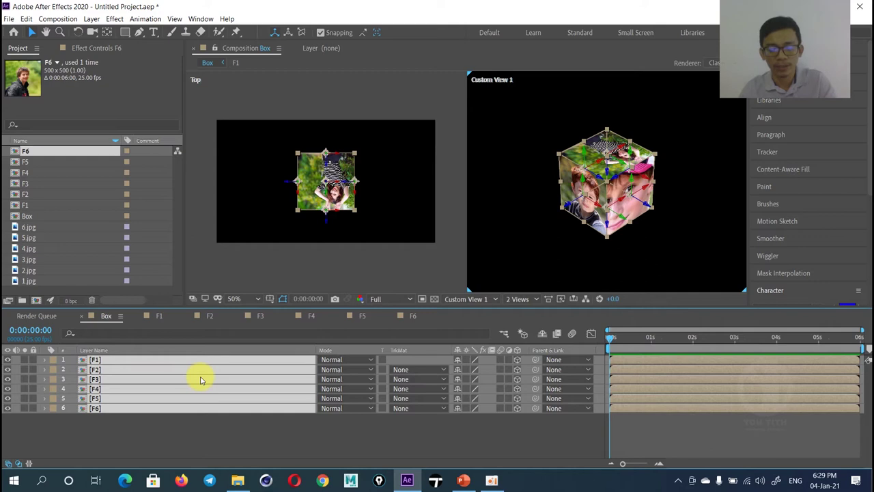
Pre-compose the six selected faces into a new comp named Cube, moving all attributes.
{"action": "key", "text": "ctrl+shift+c"}
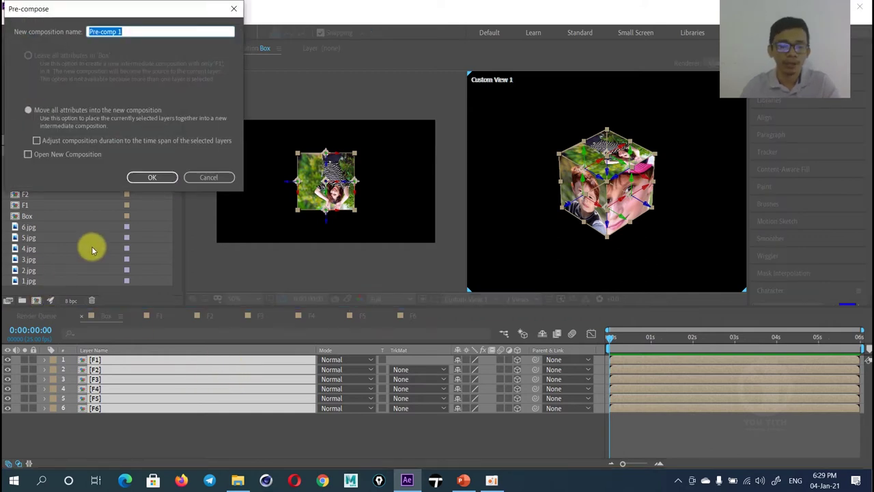
{"action": "type", "text": "Cube"}
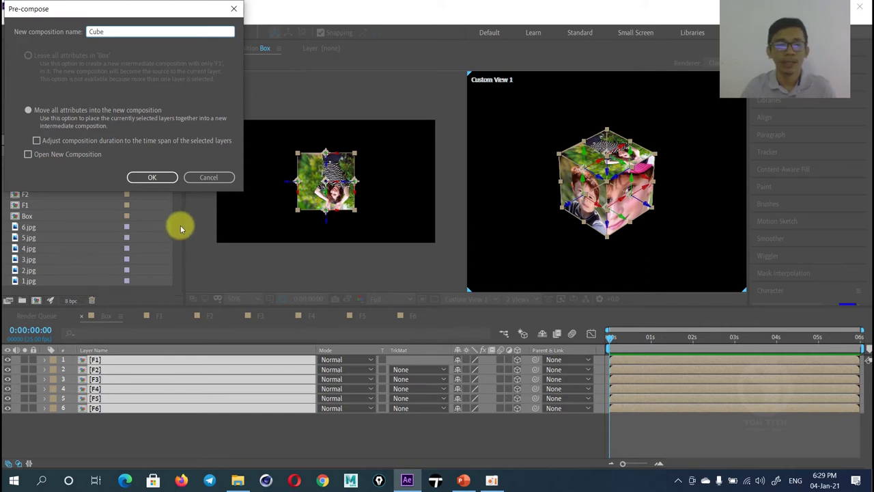
{"action": "left_click", "coordinate": [149, 178]}
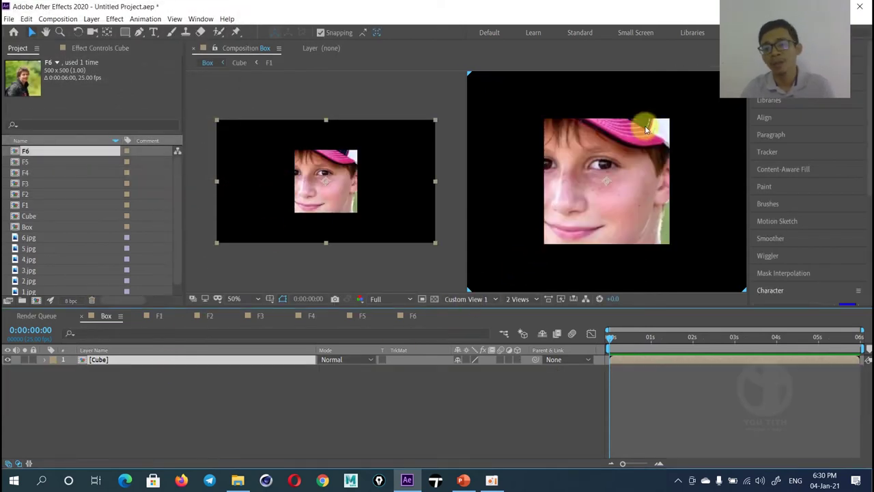
Turn on 3D and Collapse Transformations for the Cube layer so the full cube shows.
{"action": "left_click", "coordinate": [517, 359]}
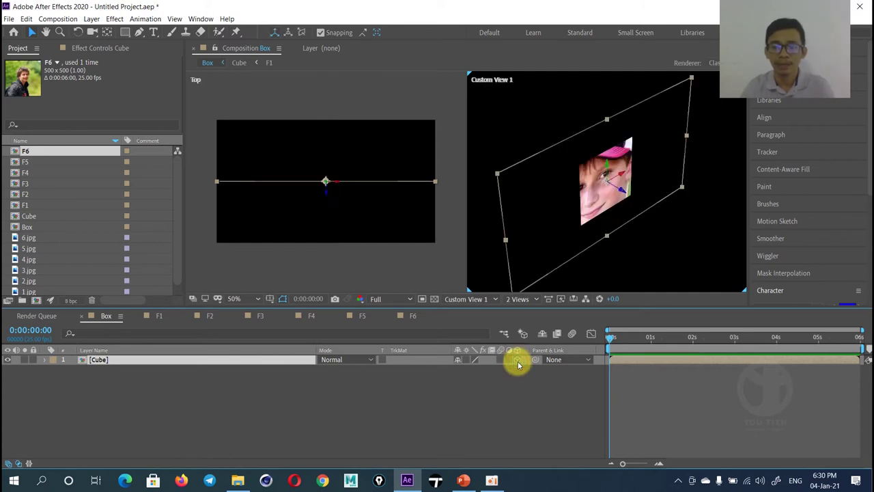
{"action": "left_click", "coordinate": [517, 360]}
{"action": "left_click", "coordinate": [516, 360]}
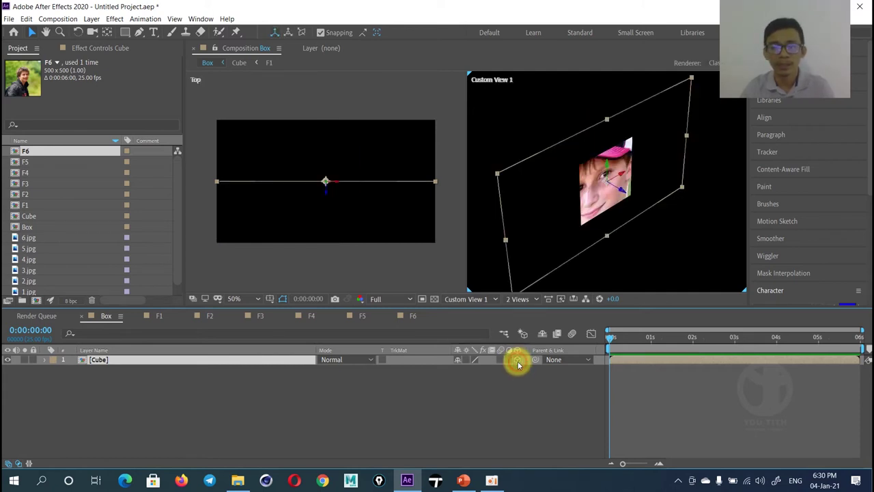
{"action": "left_click", "coordinate": [464, 360]}
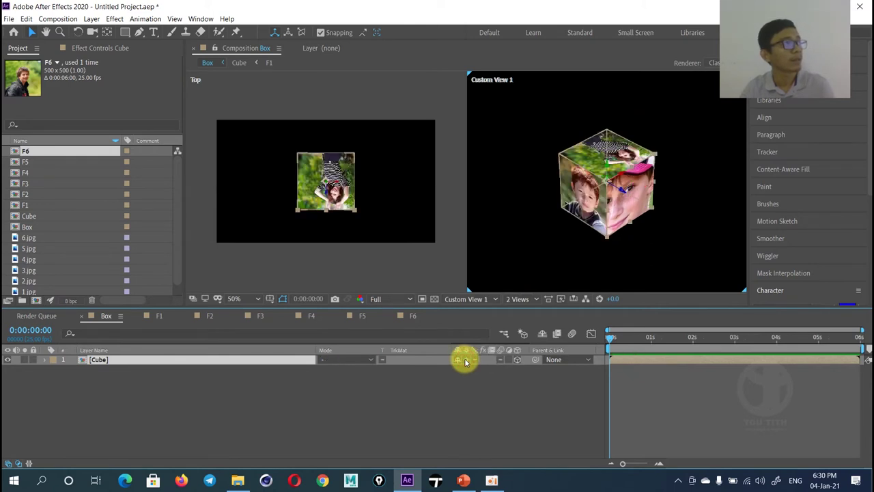
{"action": "left_click", "coordinate": [517, 360]}
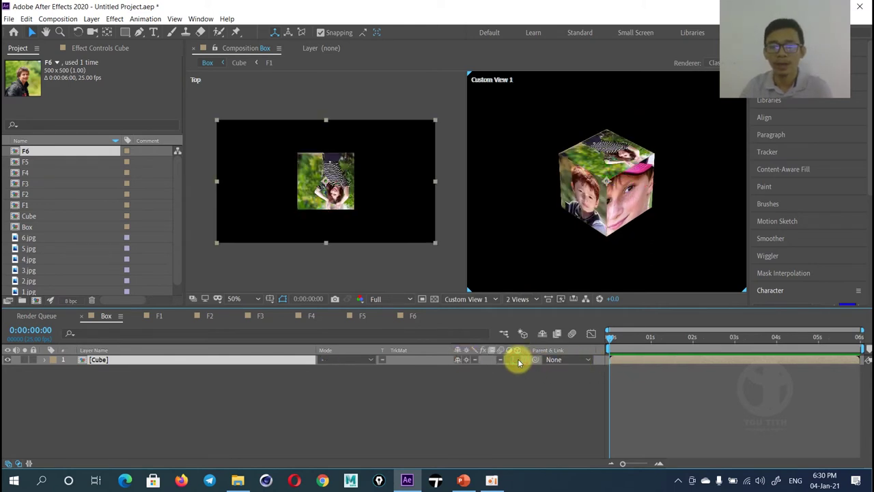
{"action": "left_click", "coordinate": [466, 360]}
{"action": "left_click", "coordinate": [466, 359]}
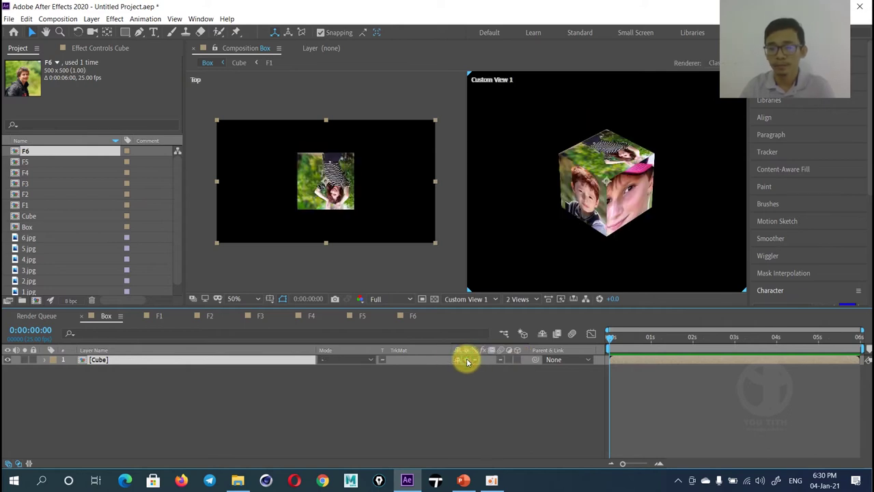
{"action": "left_click", "coordinate": [466, 359]}
{"action": "left_click", "coordinate": [466, 359]}
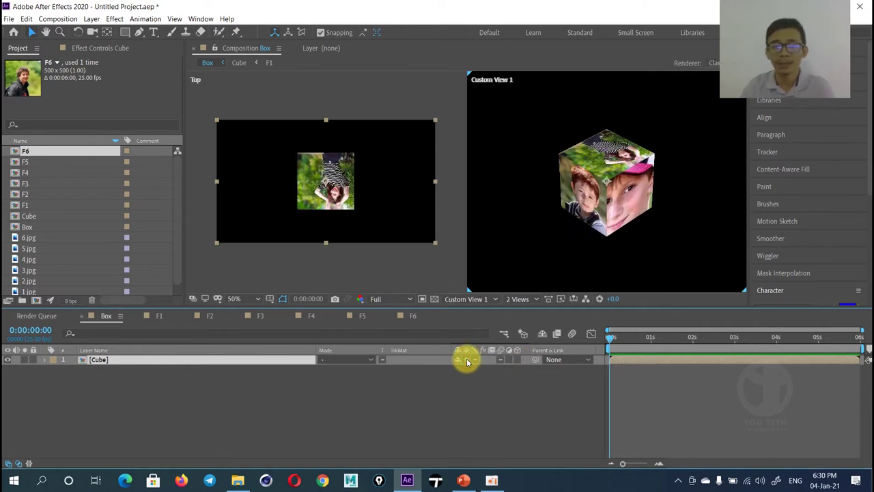
Check the F1–F6 layers inside the Cube precomp, then return to Box.
{"action": "double_click", "coordinate": [99, 360]}
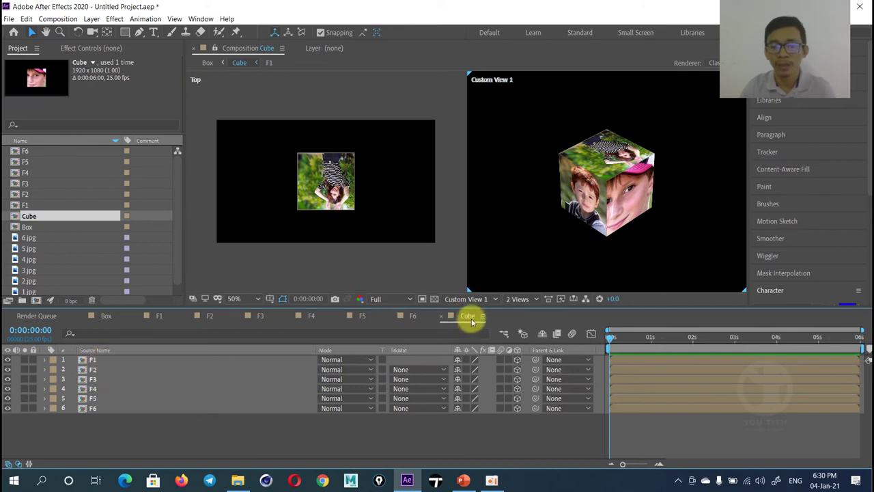
{"action": "left_click", "coordinate": [102, 398]}
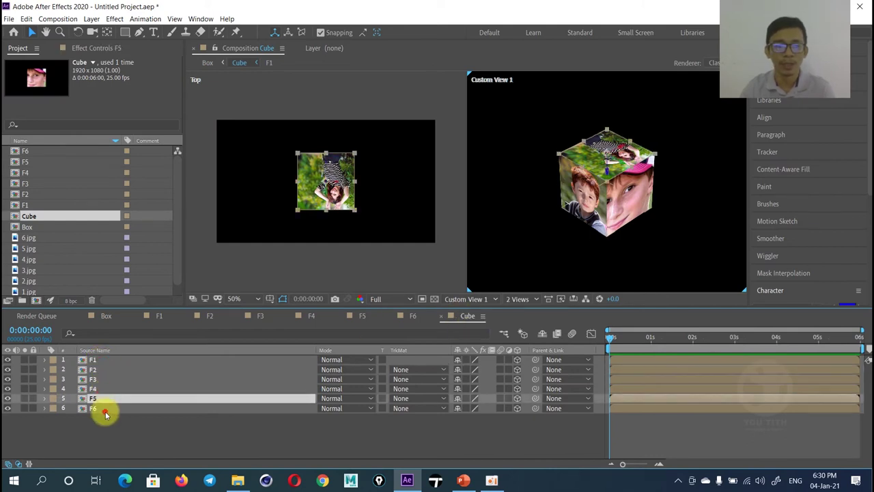
{"action": "left_click", "coordinate": [106, 316]}
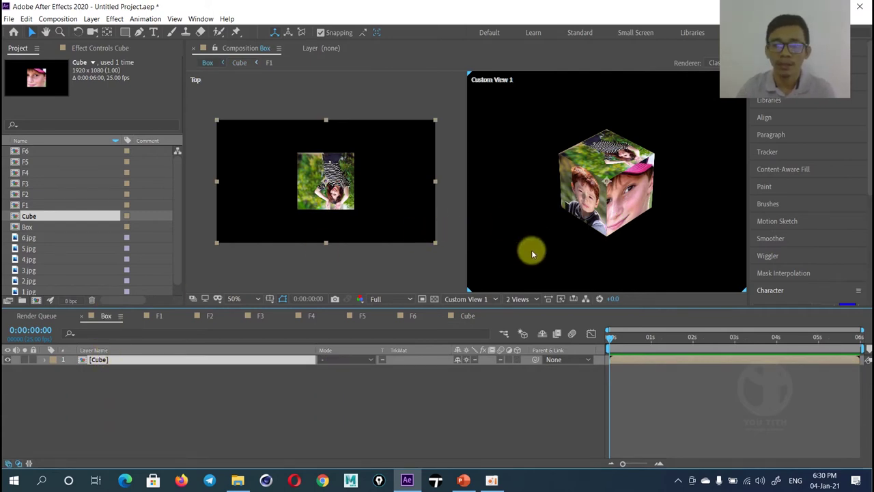
Add a new camera layer named C1 to the Box comp.
{"action": "right_click", "coordinate": [168, 407]}
{"action": "mouse_move", "coordinate": [253, 298]}
{"action": "left_click", "coordinate": [332, 347]}
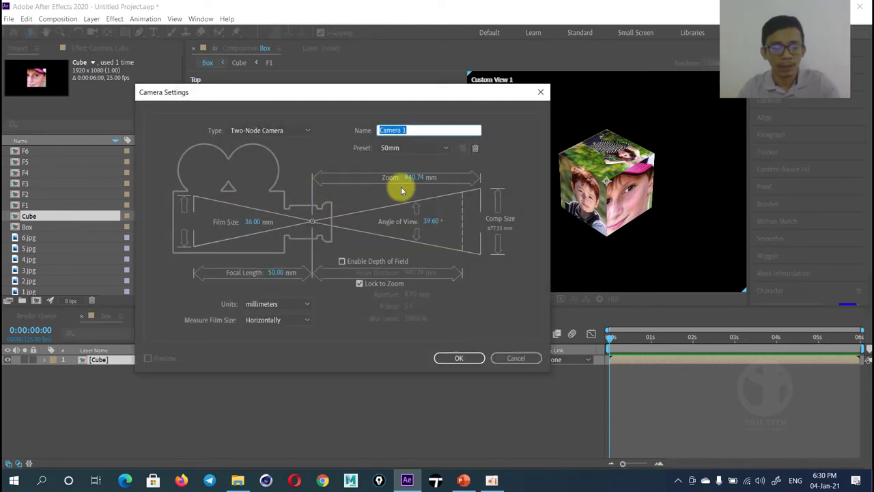
{"action": "type", "text": "C1"}
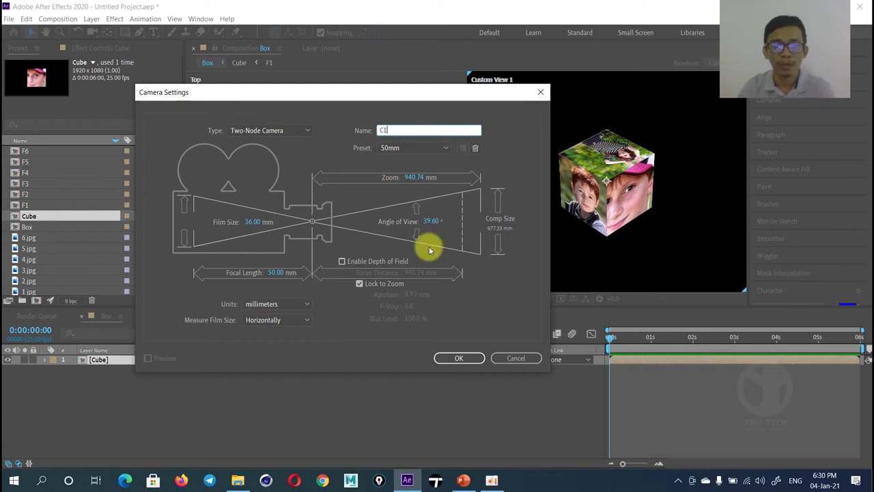
{"action": "left_click", "coordinate": [459, 358]}
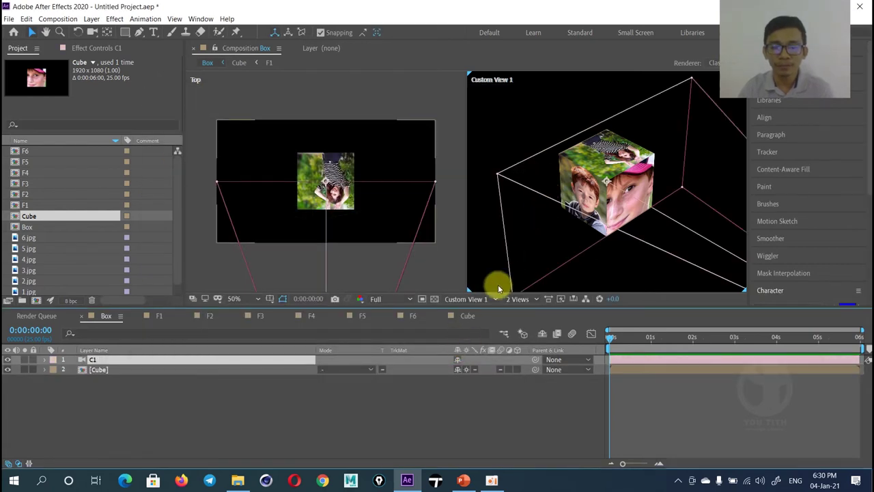
Set the right viewer's 3D view to look through camera C1.
{"action": "left_click", "coordinate": [490, 299]}
{"action": "left_click", "coordinate": [489, 86]}
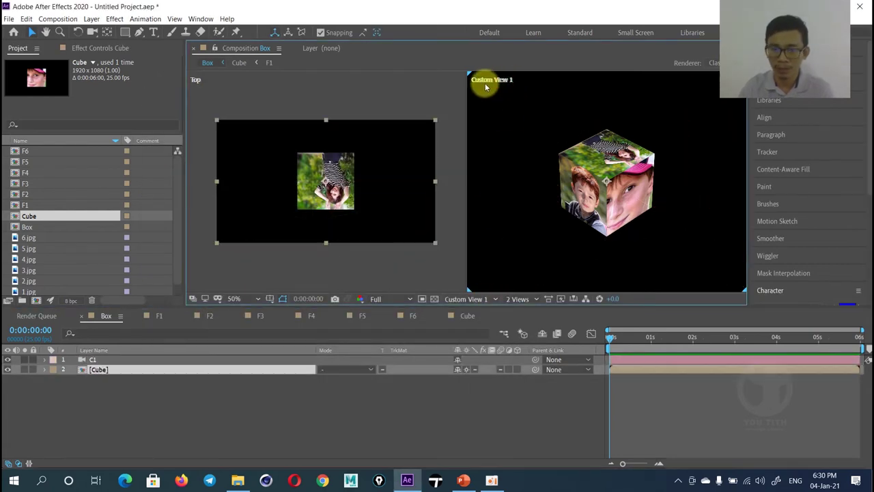
{"action": "left_click", "coordinate": [478, 298]}
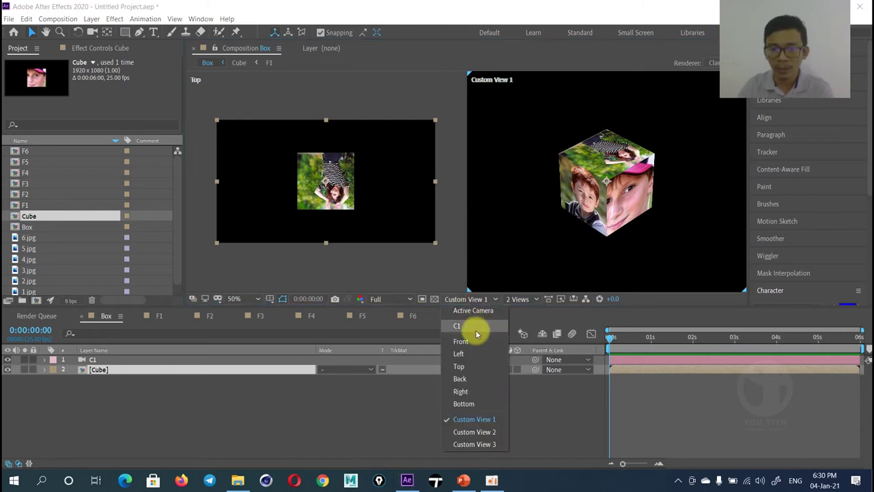
{"action": "left_click", "coordinate": [478, 326]}
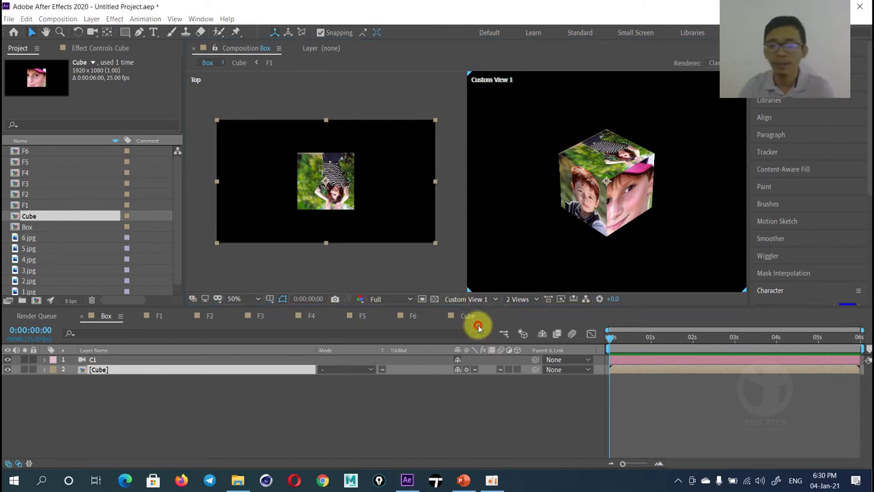
{"action": "left_click", "coordinate": [95, 360]}
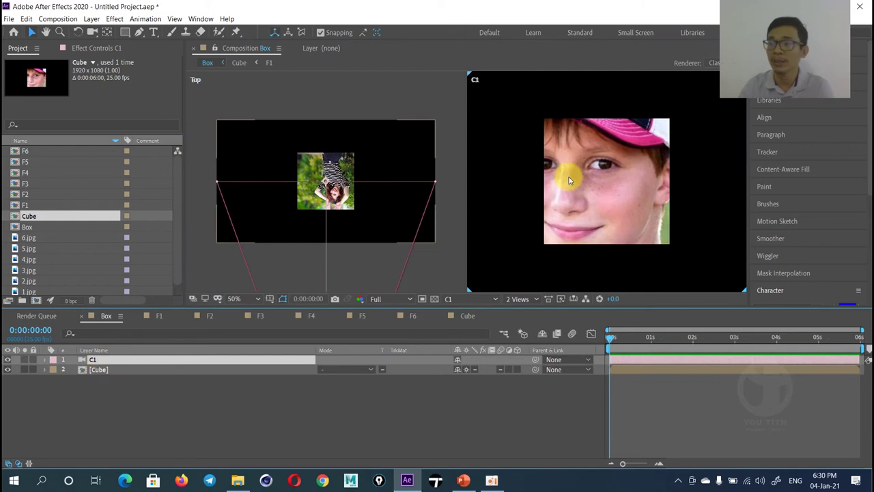
{"action": "scroll", "coordinate": [287, 199], "scroll_direction": "down", "scroll_amount": 4}
{"action": "key", "text": "v"}
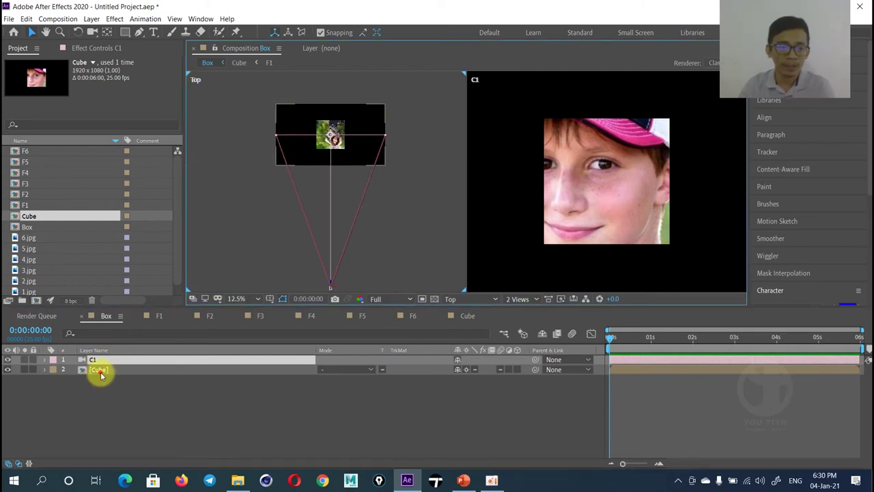
{"action": "left_click", "coordinate": [103, 373]}
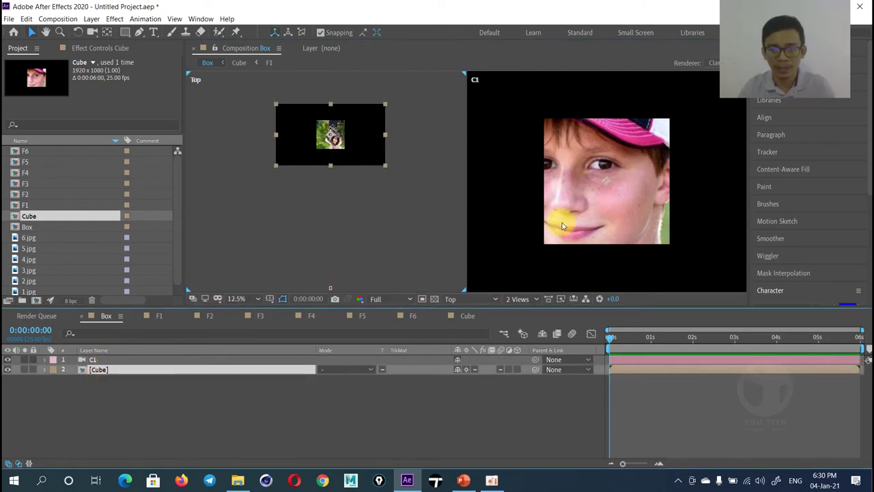
{"action": "scroll", "coordinate": [306, 204], "scroll_direction": "down", "scroll_amount": 2}
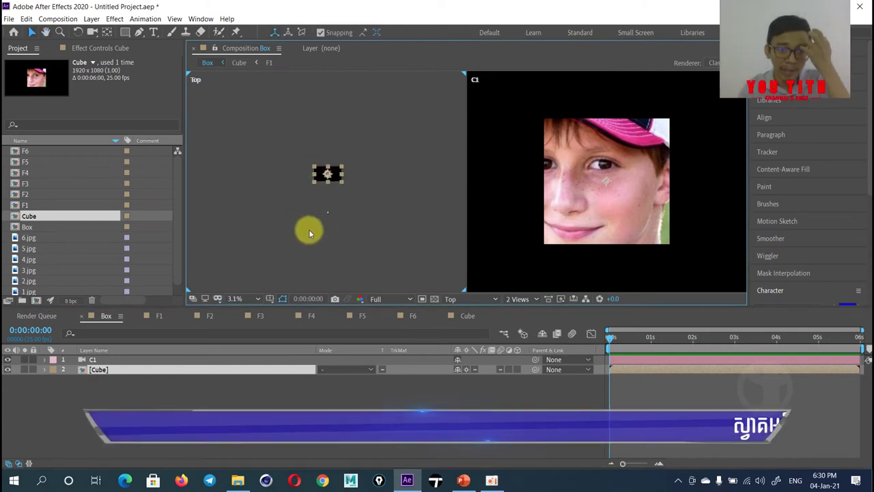
{"action": "scroll", "coordinate": [308, 232], "scroll_direction": "up", "scroll_amount": 1}
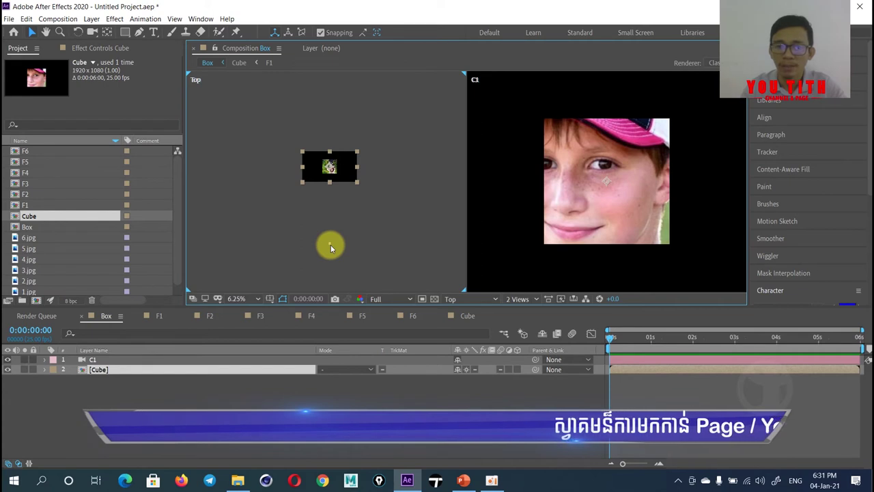
{"action": "left_click", "coordinate": [331, 245]}
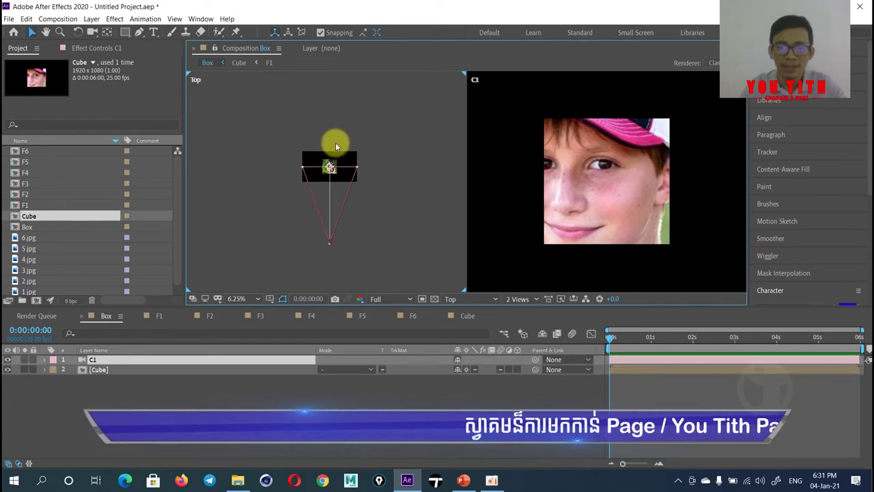
{"action": "scroll", "coordinate": [336, 145], "scroll_direction": "up", "scroll_amount": 1}
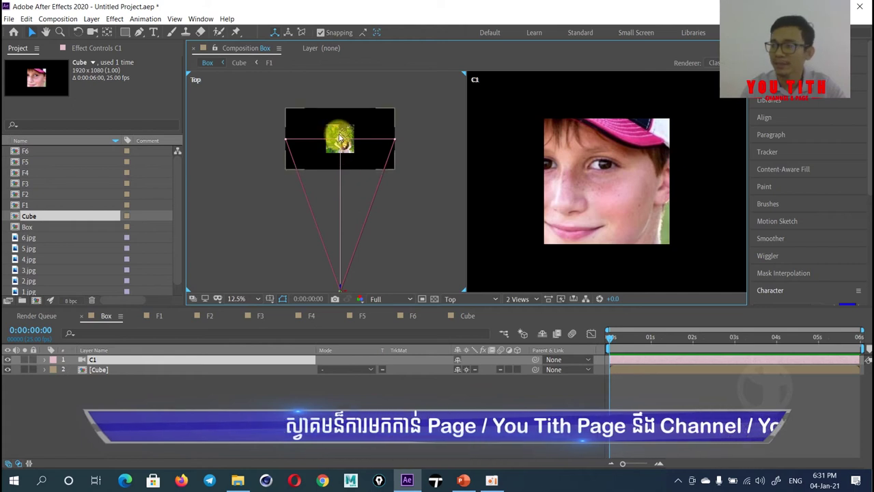
{"action": "scroll", "coordinate": [339, 139], "scroll_direction": "up", "scroll_amount": 4}
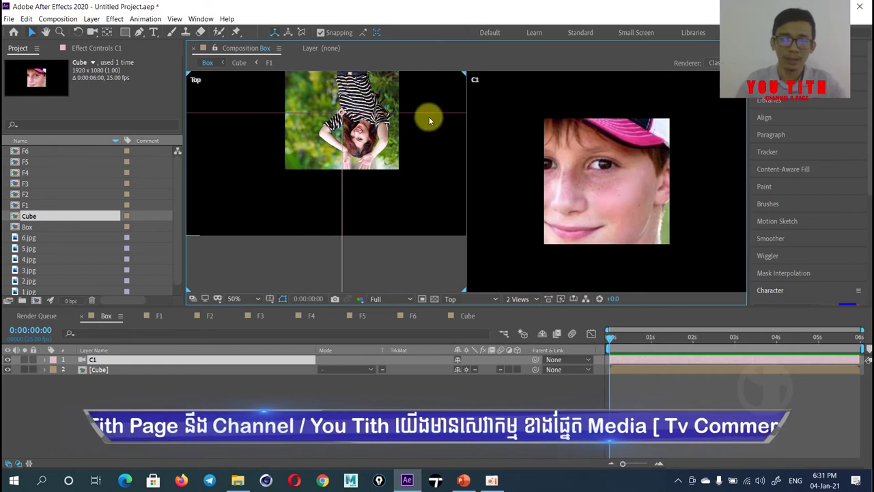
{"action": "scroll", "coordinate": [428, 117], "scroll_direction": "down", "scroll_amount": 6}
{"action": "scroll", "coordinate": [423, 127], "scroll_direction": "up", "scroll_amount": 1}
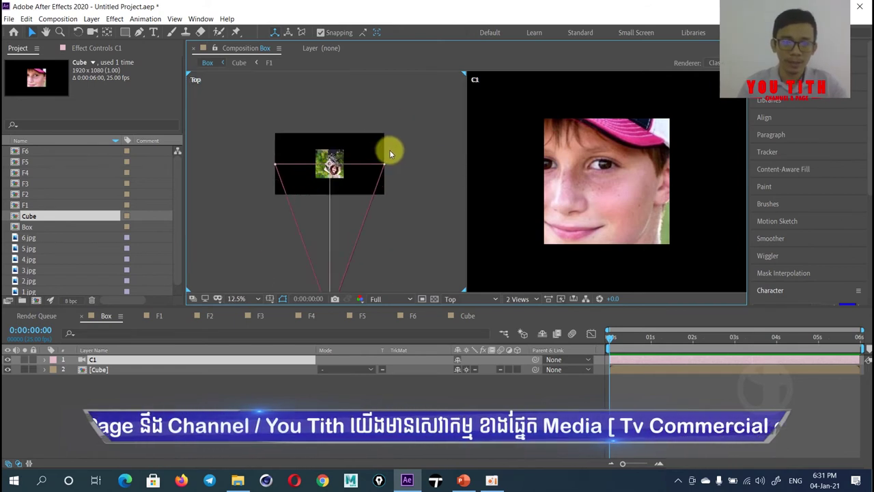
Make the Cube layer 3D and set its Position to 1029, 540, 0.
{"action": "left_click", "coordinate": [110, 372]}
{"action": "key", "text": "p"}
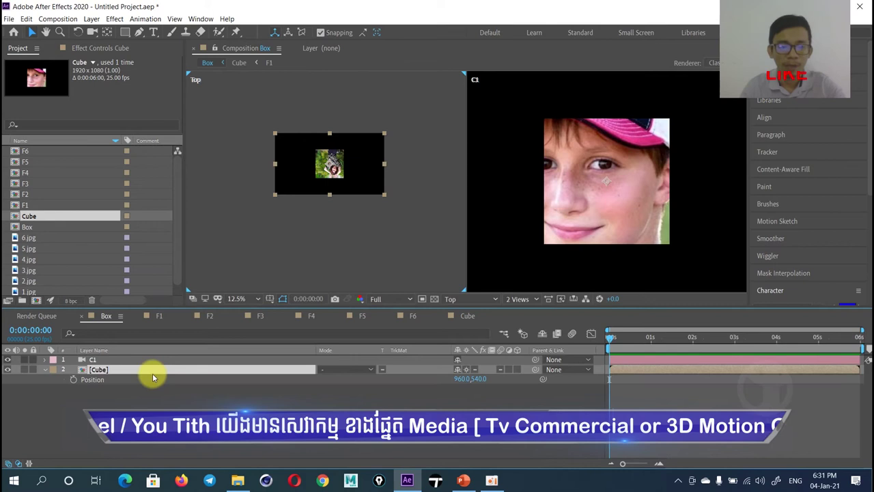
{"action": "left_click_drag", "start_coordinate": [462, 378], "coordinate": [513, 372]}
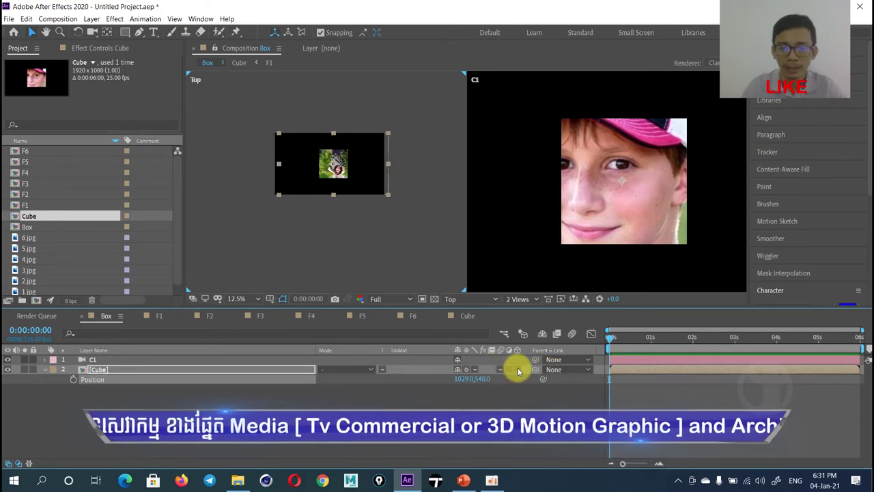
{"action": "left_click", "coordinate": [517, 370]}
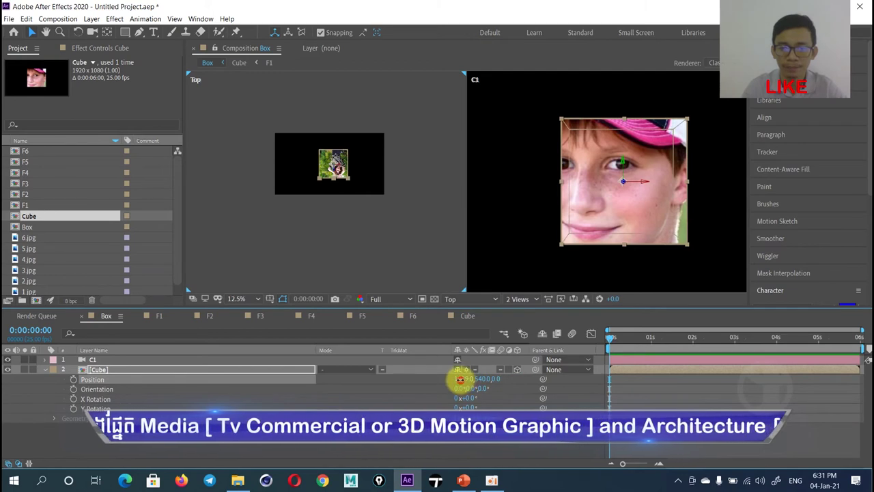
{"action": "left_click_drag", "start_coordinate": [459, 379], "coordinate": [493, 372]}
{"action": "scroll", "coordinate": [586, 154], "scroll_direction": "down", "scroll_amount": 5}
{"action": "scroll", "coordinate": [587, 155], "scroll_direction": "up", "scroll_amount": 2}
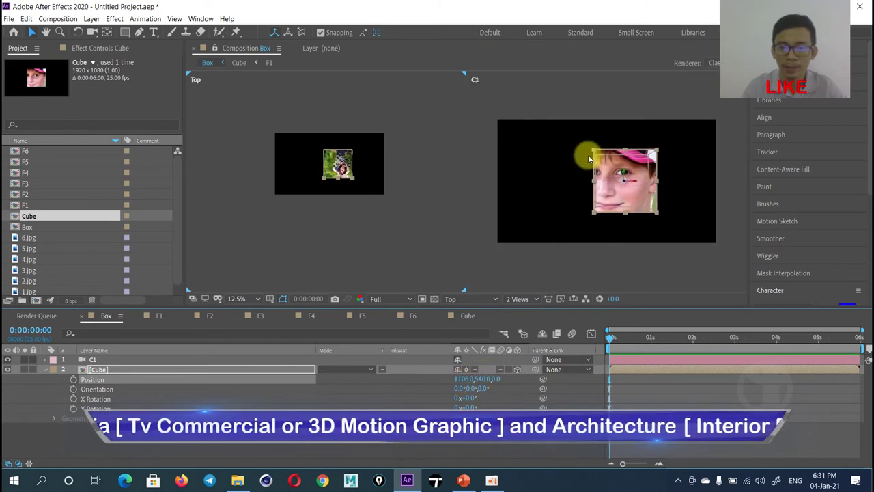
{"action": "left_click_drag", "start_coordinate": [482, 379], "coordinate": [632, 345]}
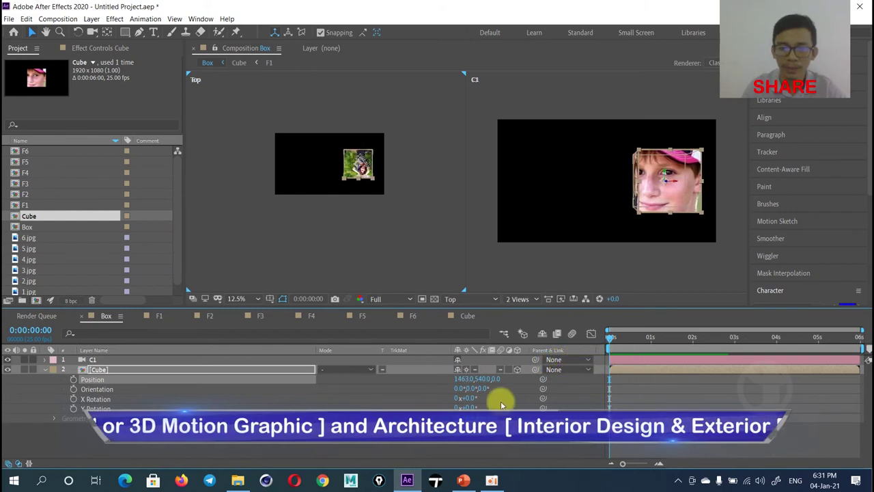
{"action": "left_click_drag", "start_coordinate": [471, 379], "coordinate": [466, 383]}
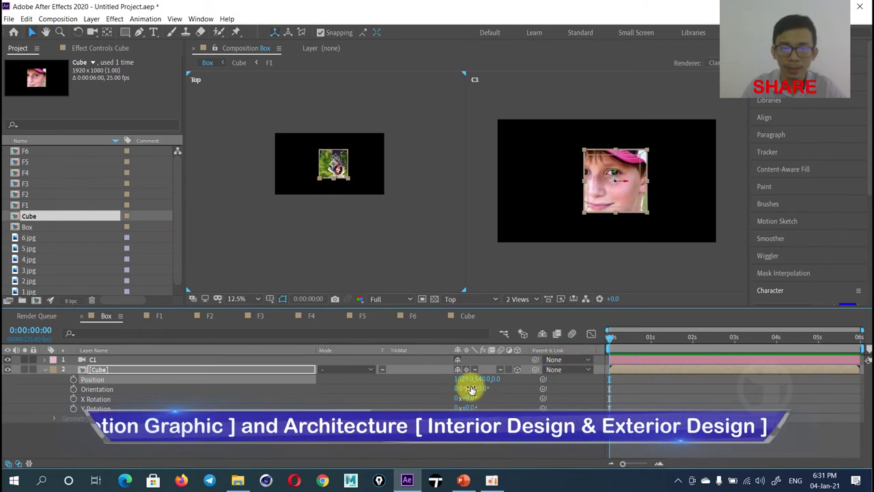
{"action": "left_click", "coordinate": [466, 380]}
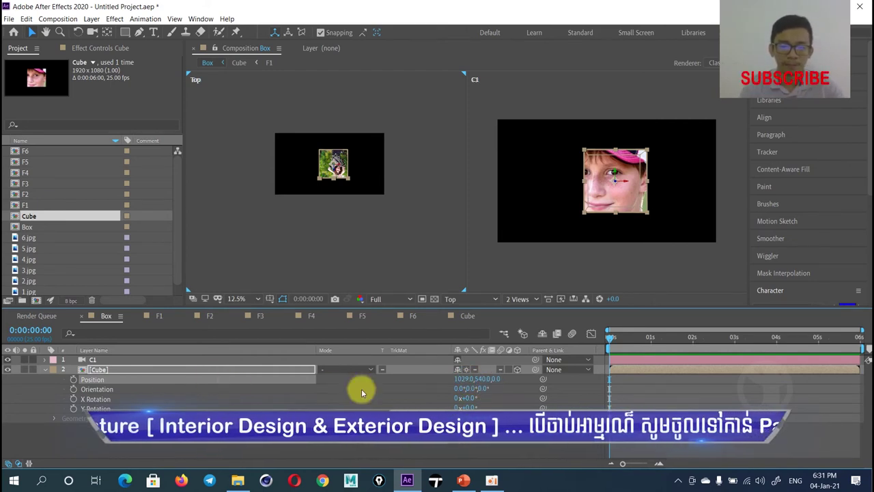
{"action": "key", "text": "Return"}
{"action": "key", "text": "p"}
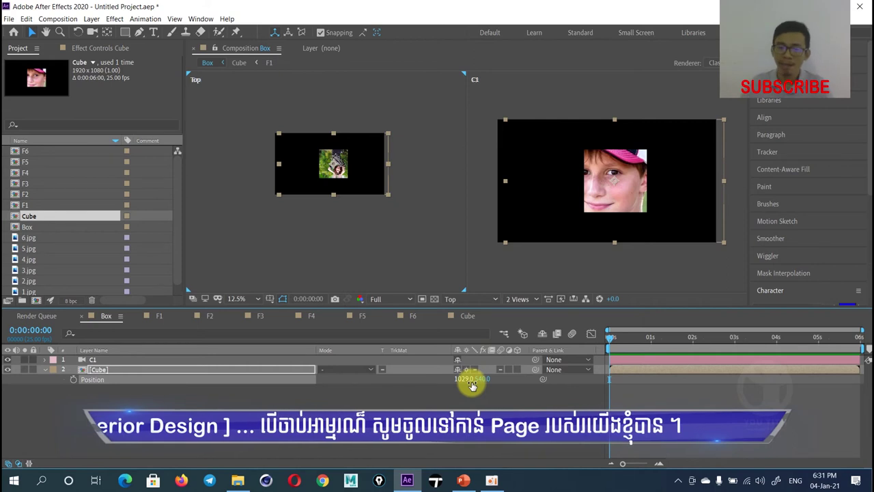
Set the Cube layer's Position X to -471 using offset entries of -2500, +500, +500.
{"action": "left_click_drag", "start_coordinate": [463, 384], "coordinate": [463, 383]}
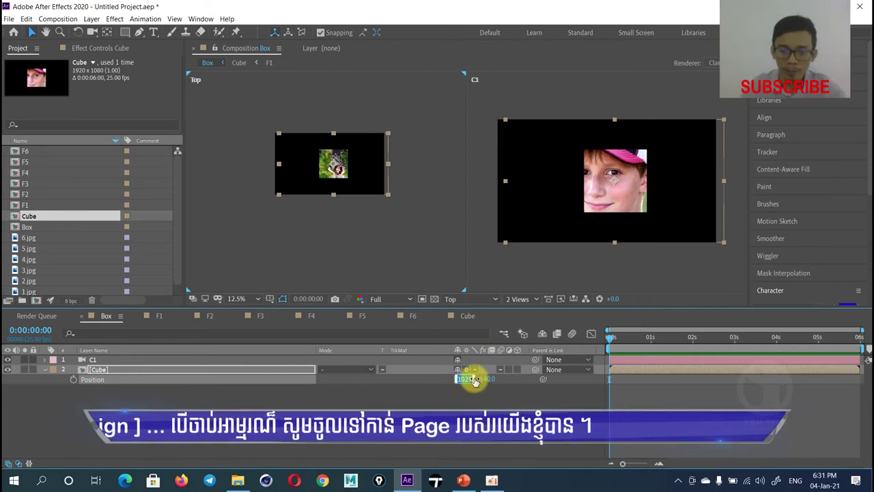
{"action": "left_click", "coordinate": [464, 381]}
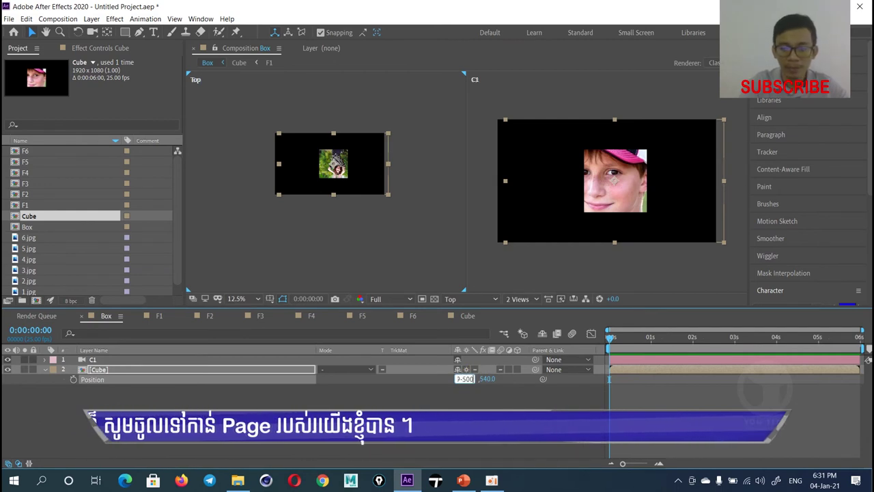
{"action": "left_click", "coordinate": [474, 380]}
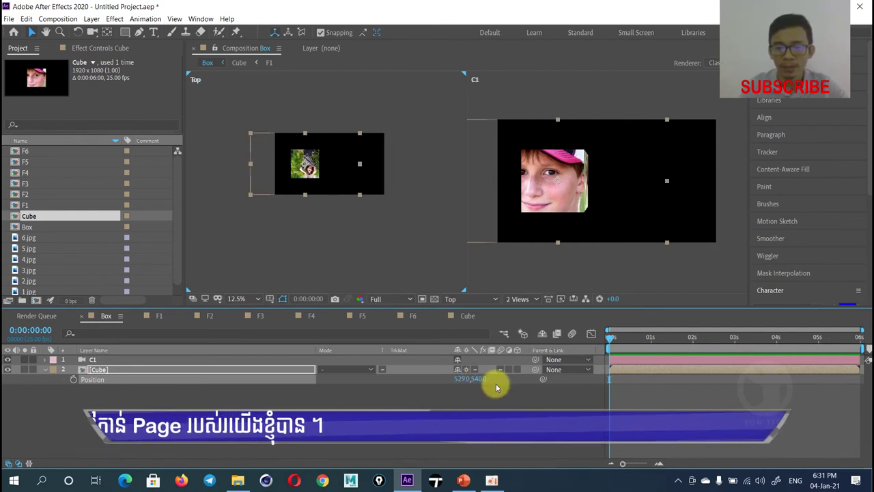
{"action": "key", "text": "ctrl+z"}
{"action": "type", "text": "-2500"}
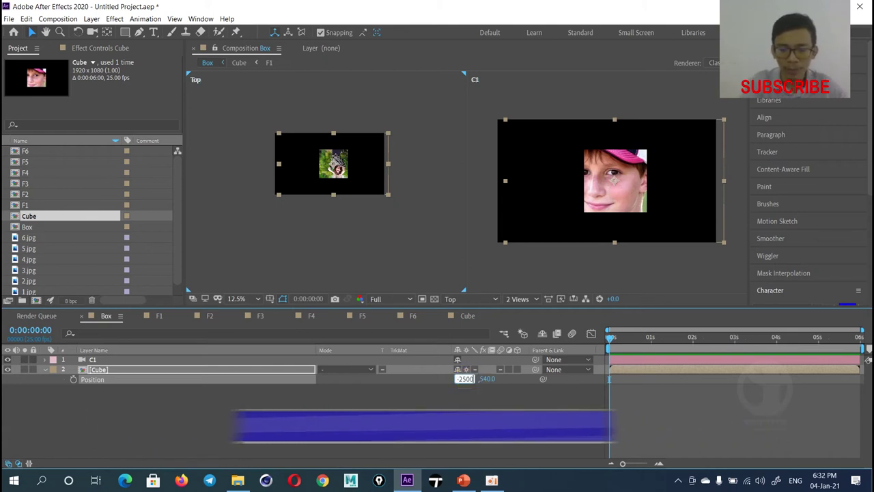
{"action": "left_click", "coordinate": [473, 382]}
{"action": "type", "text": "+500"}
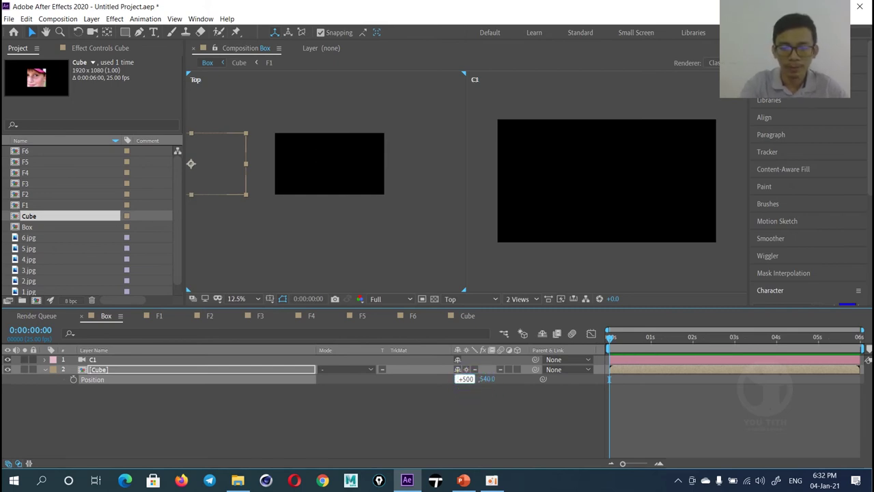
{"action": "key", "text": "Return"}
{"action": "left_click", "coordinate": [465, 380]}
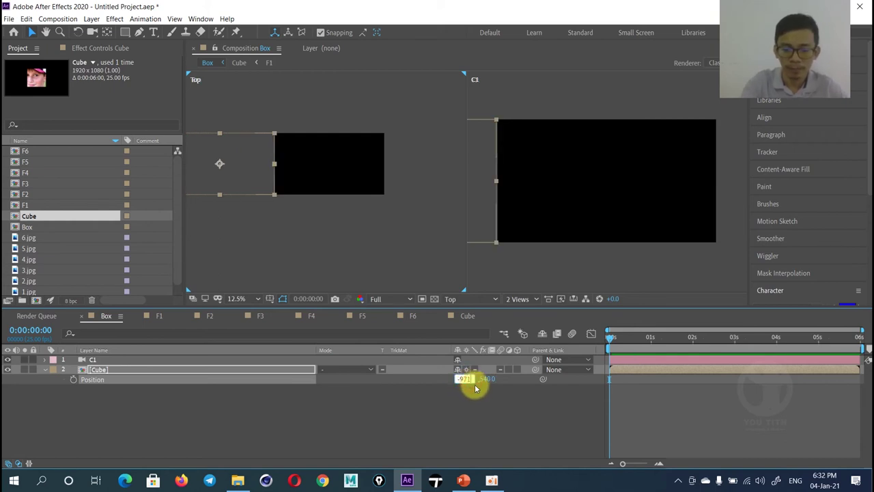
{"action": "type", "text": "+500"}
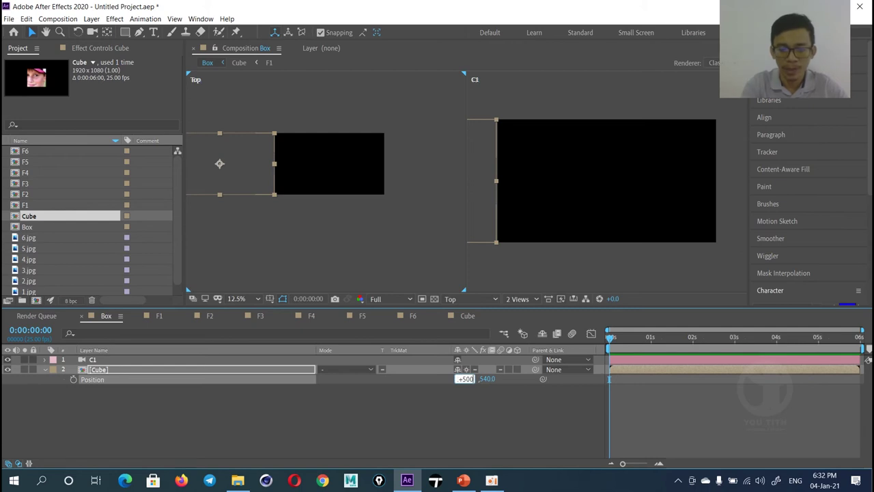
{"action": "key", "text": "Return"}
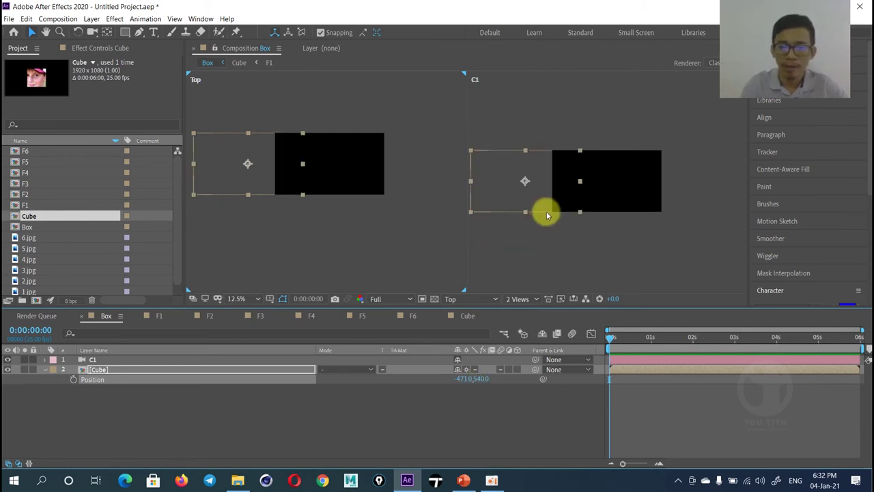
Pull camera C1 back in the Top view so the cube fits in its view.
{"action": "left_click", "coordinate": [96, 360]}
{"action": "scroll", "coordinate": [328, 161], "scroll_direction": "down", "scroll_amount": 2}
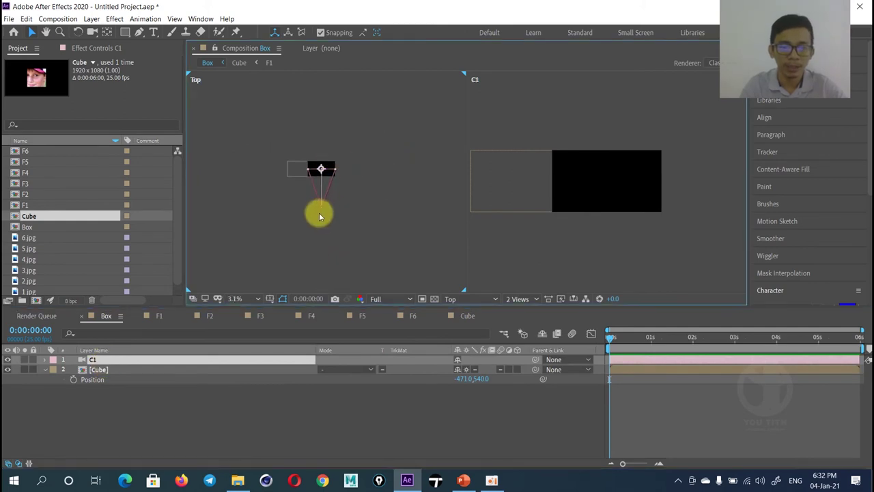
{"action": "scroll", "coordinate": [321, 208], "scroll_direction": "up", "scroll_amount": 1}
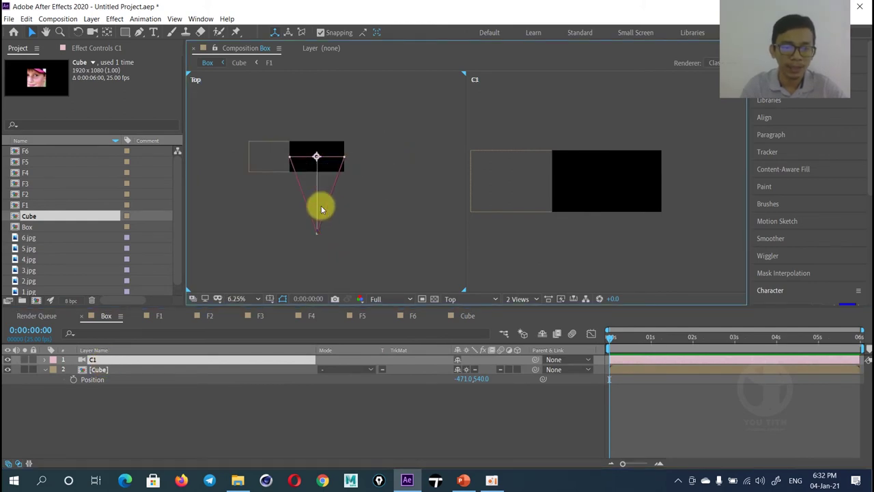
{"action": "mouse_move", "coordinate": [317, 232]}
{"action": "left_mouse_down"}
{"action": "mouse_move", "coordinate": [315, 311]}
{"action": "mouse_move", "coordinate": [318, 298]}
{"action": "left_mouse_up"}
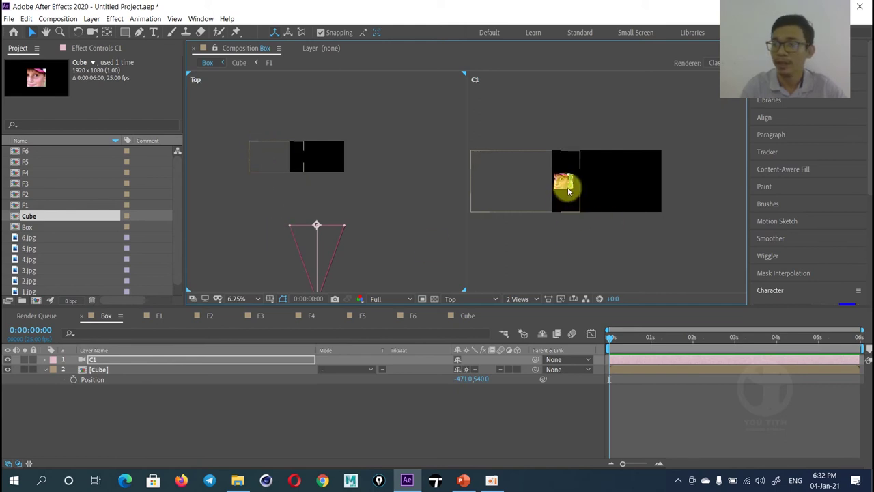
{"action": "left_click", "coordinate": [105, 372]}
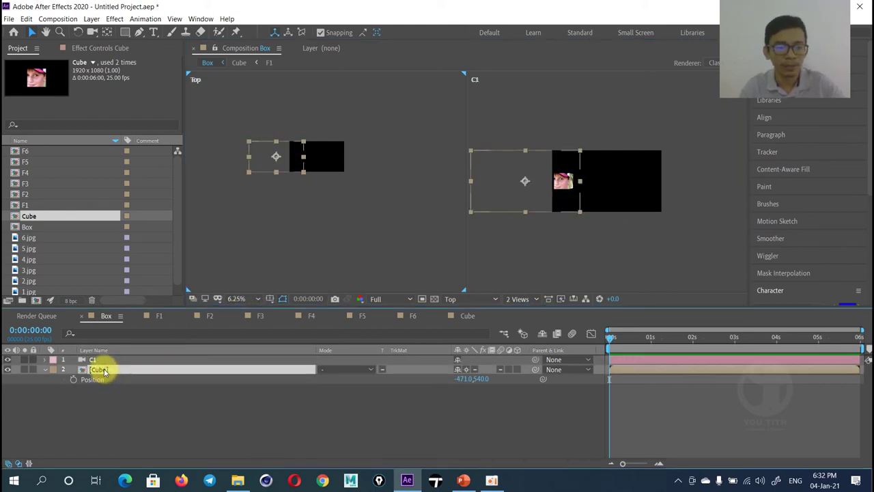
Duplicate the Cube layer and move the copy 3000 px right to Position X 2529.
{"action": "key", "text": "ctrl+d"}
{"action": "key", "text": "p"}
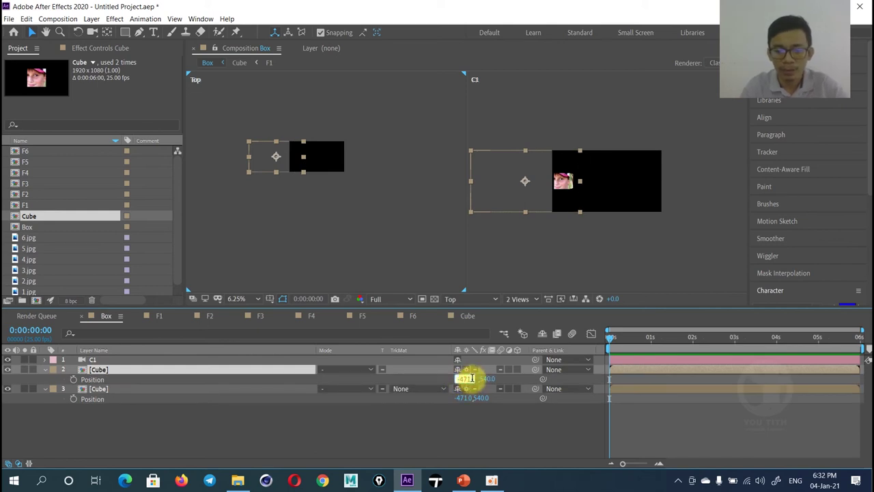
{"action": "type", "text": "+300"}
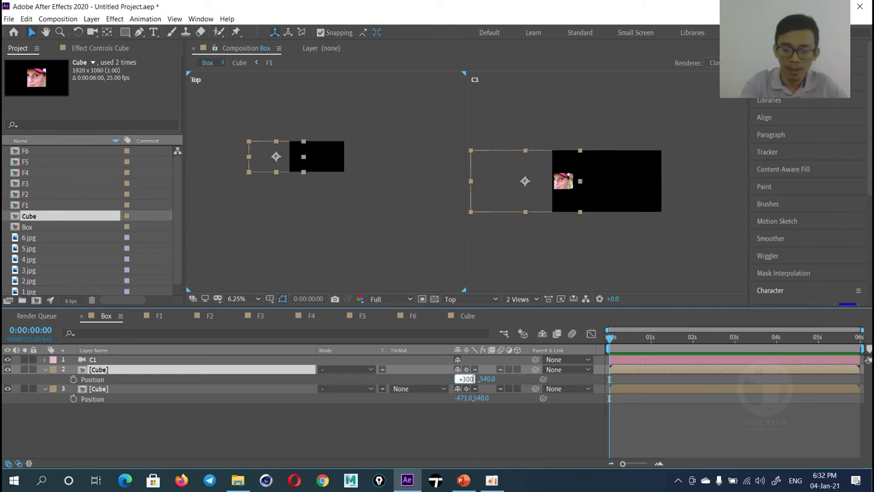
{"action": "left_click", "coordinate": [468, 380]}
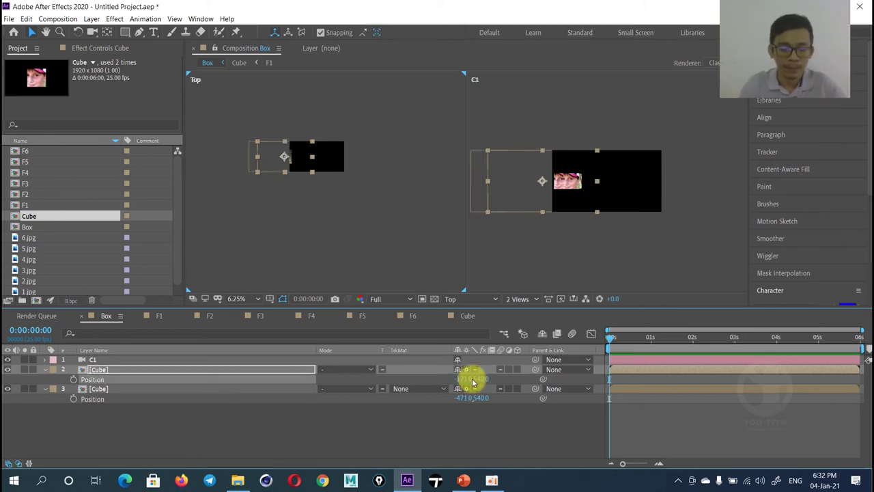
{"action": "key", "text": "ctrl+z"}
{"action": "left_click", "coordinate": [468, 379]}
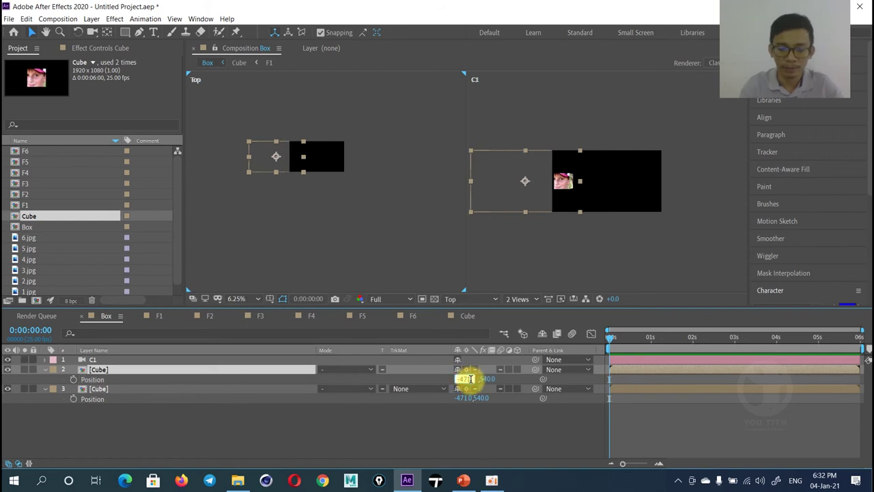
{"action": "type", "text": "+300"}
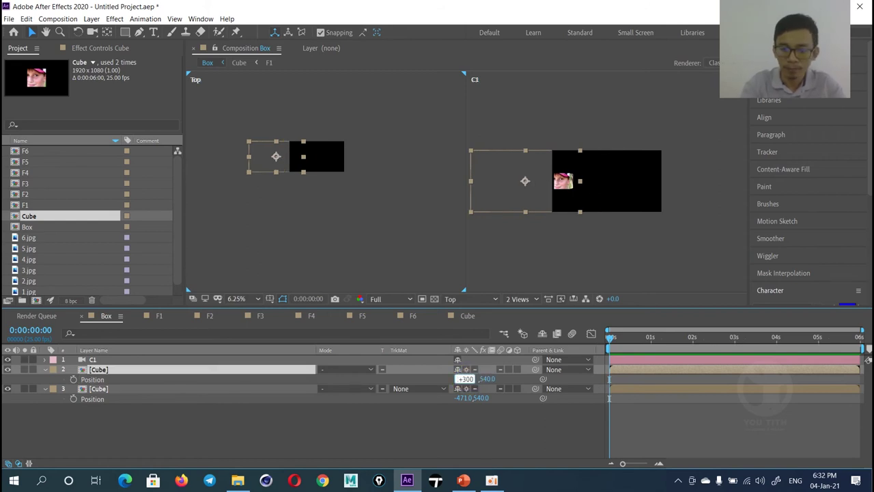
{"action": "left_click", "coordinate": [470, 383]}
{"action": "key", "text": "ctrl+z"}
{"action": "left_click", "coordinate": [473, 378]}
{"action": "type", "text": "+3"}
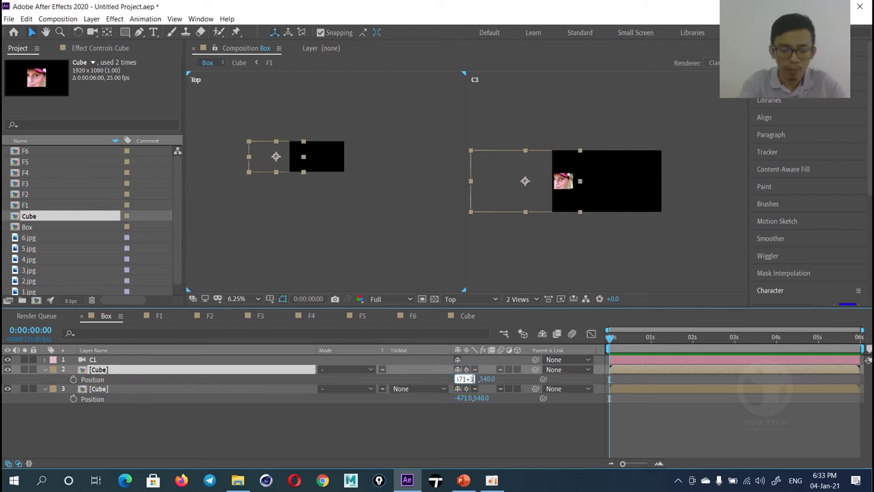
{"action": "left_click", "coordinate": [472, 380]}
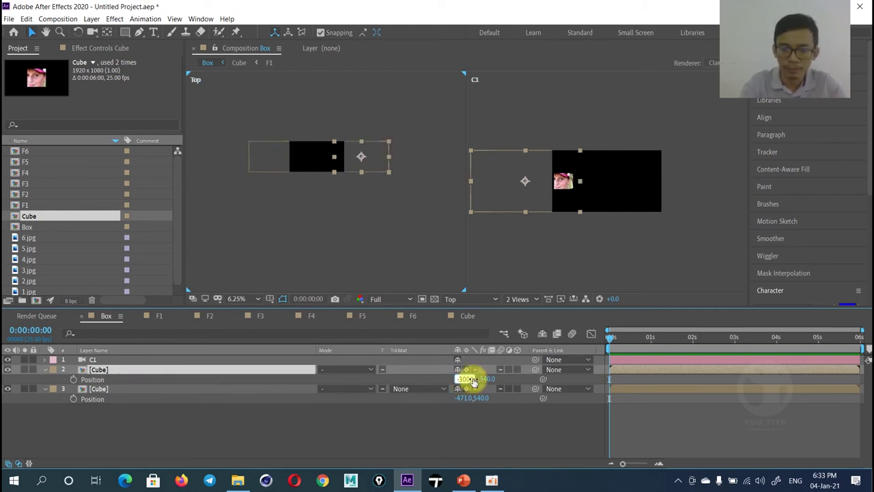
{"action": "type", "text": "2529"}
{"action": "left_click", "coordinate": [612, 248]}
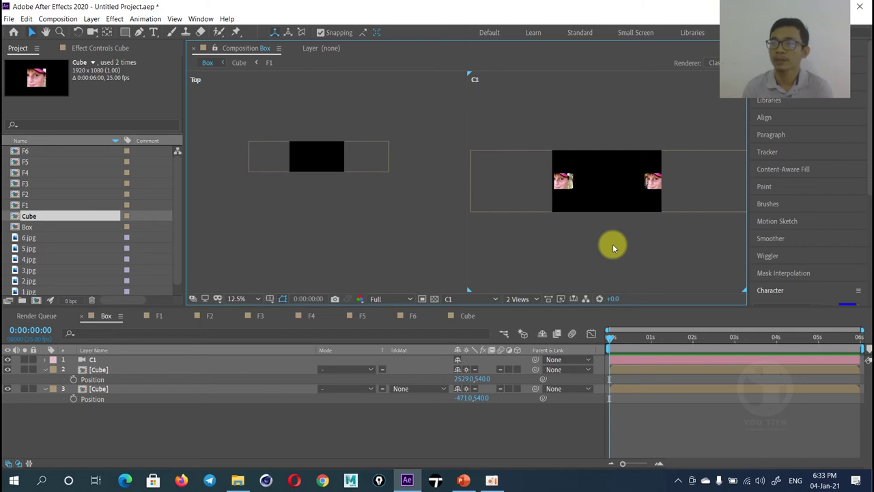
Duplicate both Cube layers, reorder them, and give the top pair an Orange label.
{"action": "left_click", "coordinate": [45, 369]}
{"action": "left_click", "coordinate": [45, 379]}
{"action": "left_click", "coordinate": [95, 369]}
{"action": "left_click", "coordinate": [97, 379], "text": "shift"}
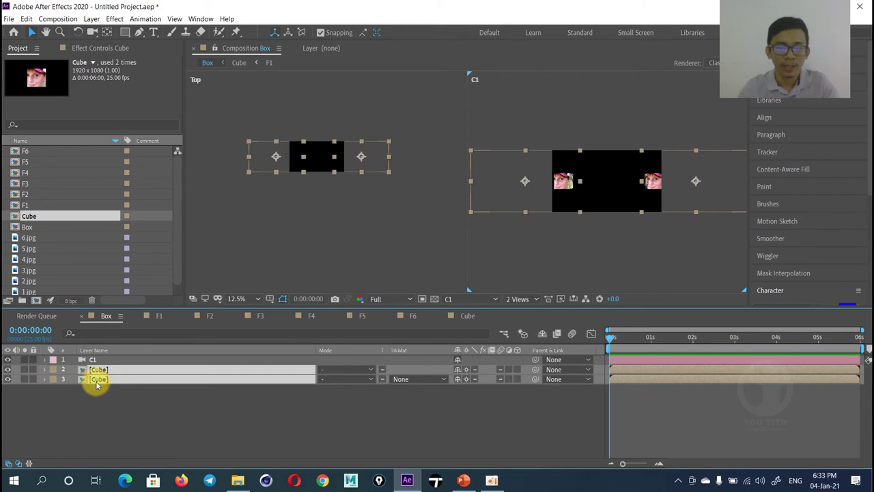
{"action": "key", "text": "ctrl+d"}
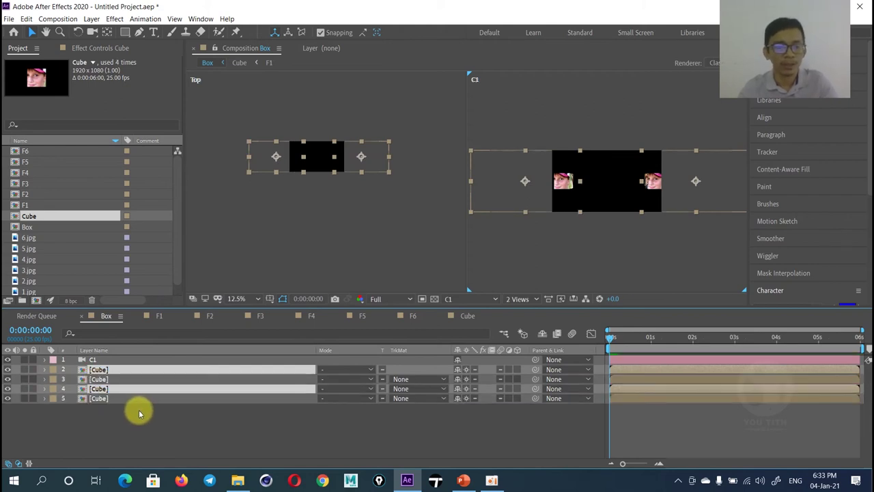
{"action": "mouse_move", "coordinate": [102, 388]}
{"action": "left_mouse_down"}
{"action": "mouse_move", "coordinate": [82, 390]}
{"action": "mouse_move", "coordinate": [90, 378]}
{"action": "left_mouse_up"}
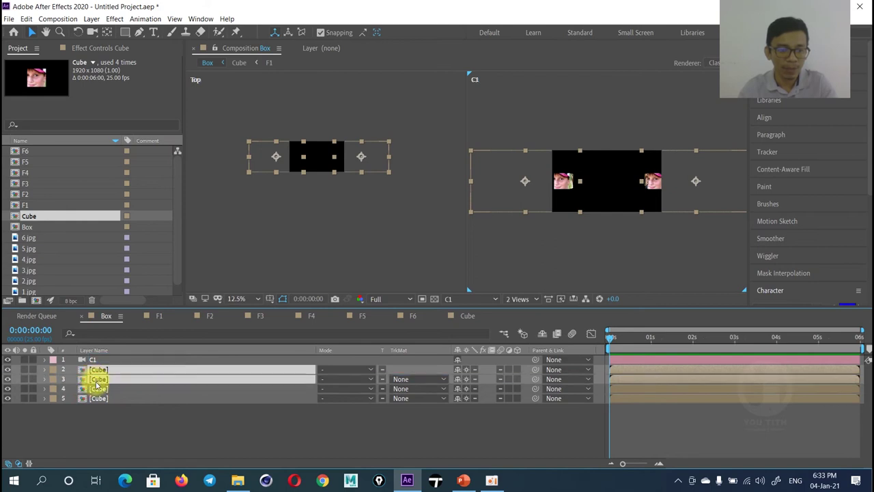
{"action": "left_click", "coordinate": [53, 384]}
{"action": "left_click", "coordinate": [77, 322]}
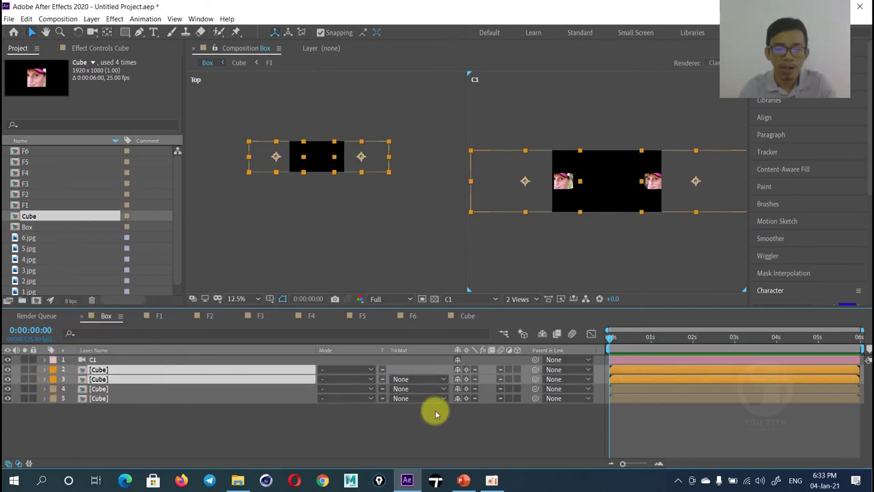
Make all four Cube layers (layers 2–5) 3D.
{"action": "key", "text": "p"}
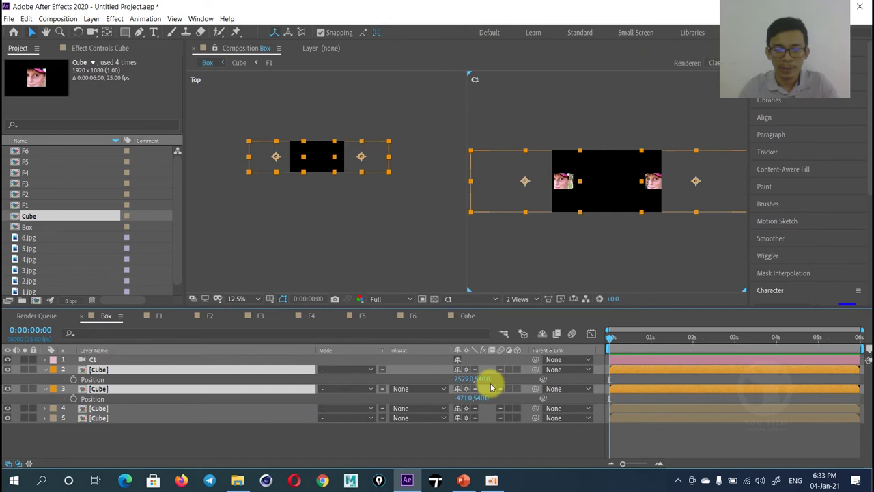
{"action": "left_click", "coordinate": [517, 369]}
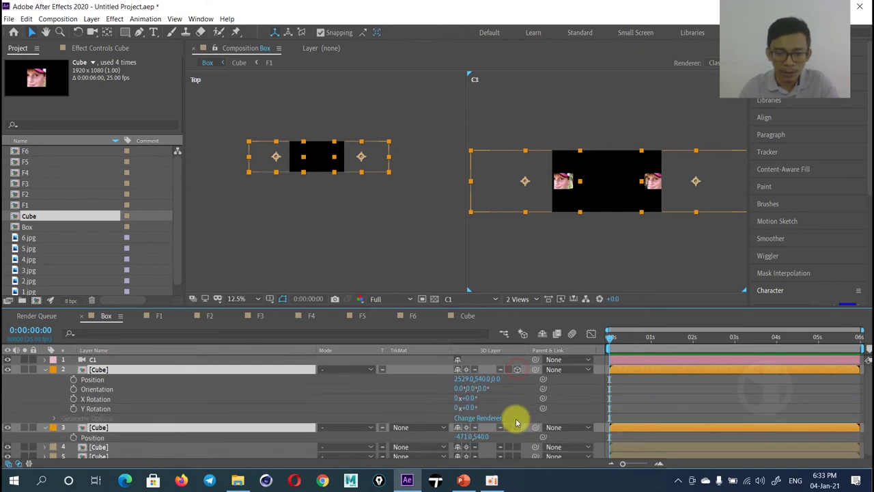
{"action": "left_click", "coordinate": [45, 369]}
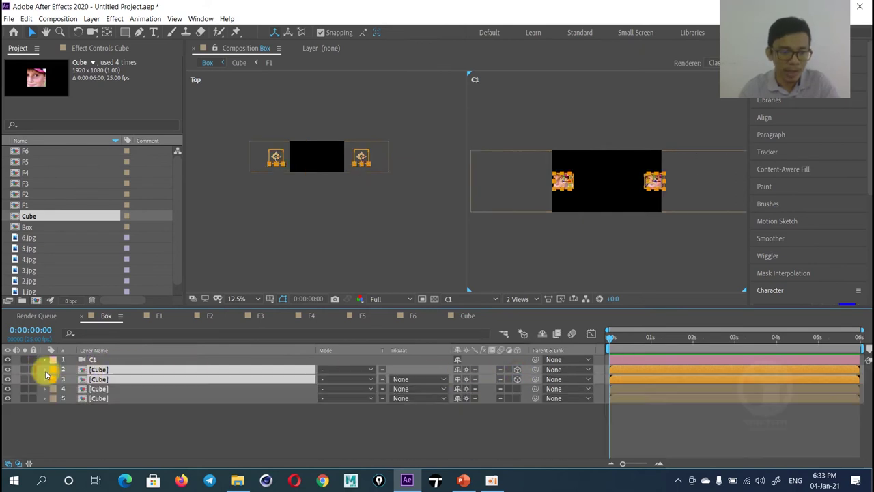
{"action": "left_click", "coordinate": [516, 389]}
{"action": "left_click", "coordinate": [517, 398]}
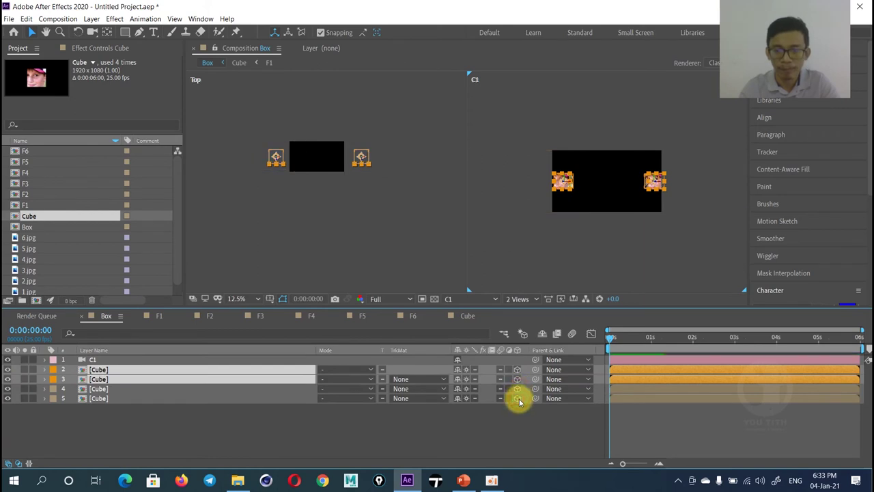
{"action": "left_click", "coordinate": [107, 370]}
Set both orange Cube layers' Position Z to 1500, giving 2529, 540, 1500.
{"action": "left_click", "coordinate": [108, 379], "text": "shift"}
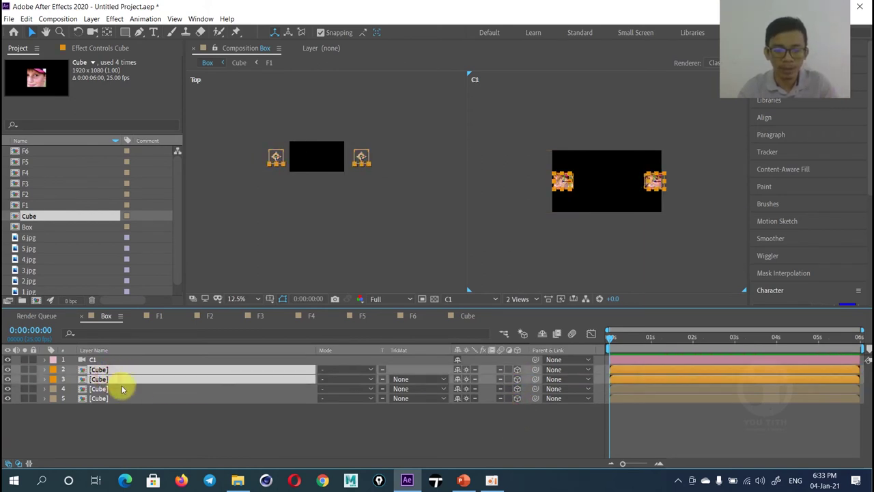
{"action": "key", "text": "p"}
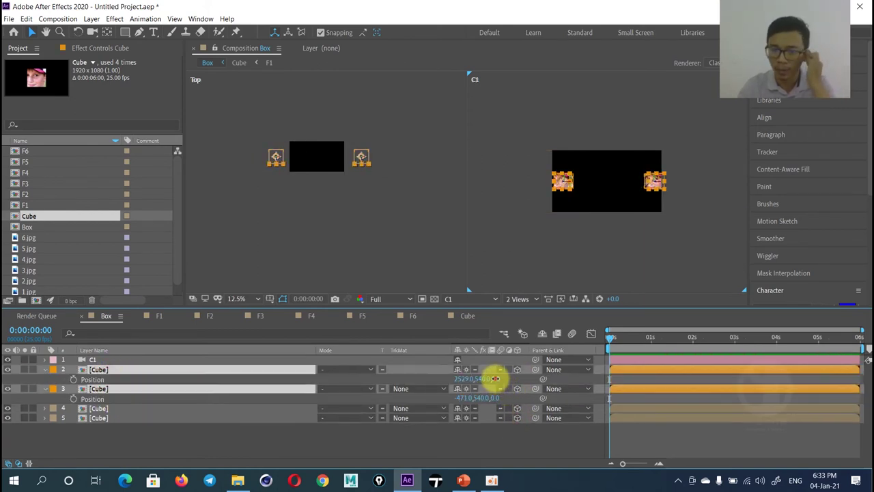
{"action": "left_click_drag", "start_coordinate": [496, 379], "coordinate": [866, 393]}
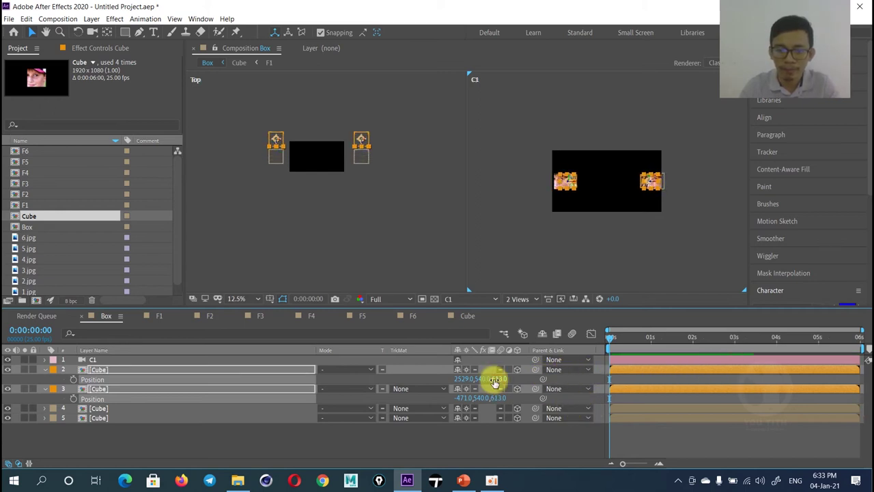
{"action": "left_click_drag", "start_coordinate": [501, 379], "coordinate": [858, 414]}
{"action": "left_click_drag", "start_coordinate": [500, 378], "coordinate": [573, 371]}
{"action": "left_click", "coordinate": [501, 378]}
{"action": "type", "text": "1500"}
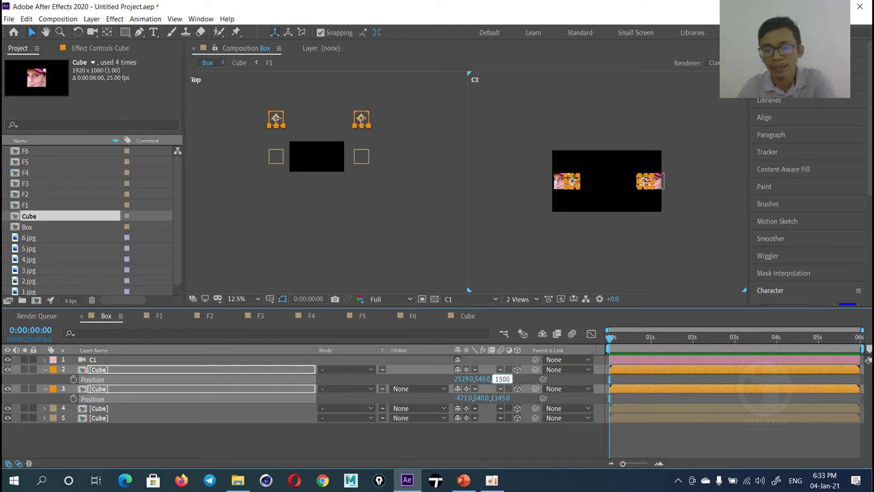
{"action": "left_click", "coordinate": [503, 385]}
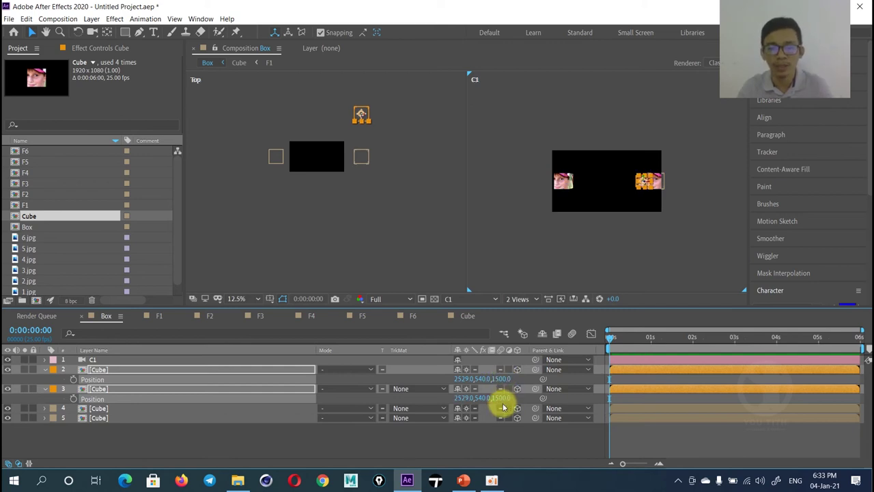
Deselect the layers and zoom the C1 view to 25%.
{"action": "left_click", "coordinate": [29, 410]}
{"action": "left_click", "coordinate": [101, 382]}
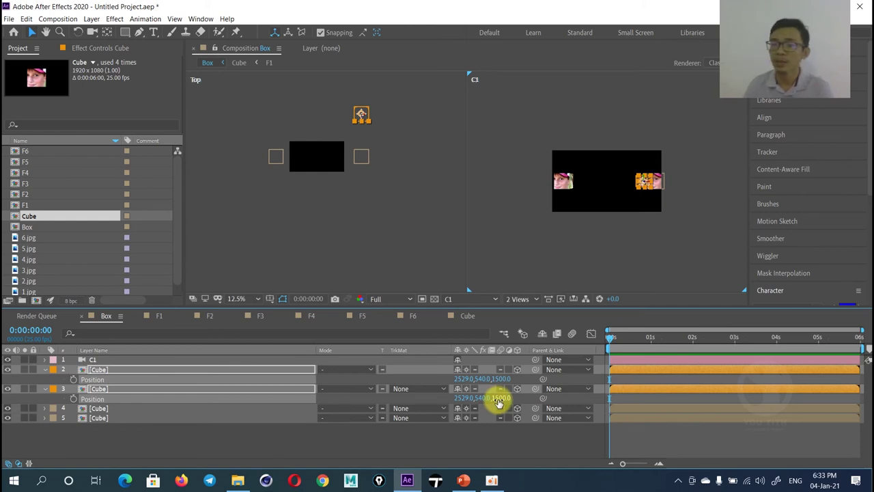
{"action": "left_click", "coordinate": [558, 218]}
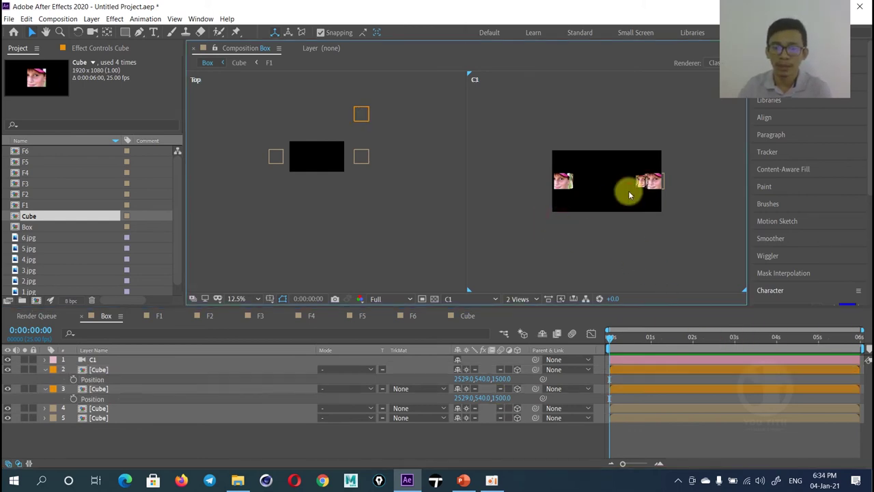
{"action": "key", "text": "period"}
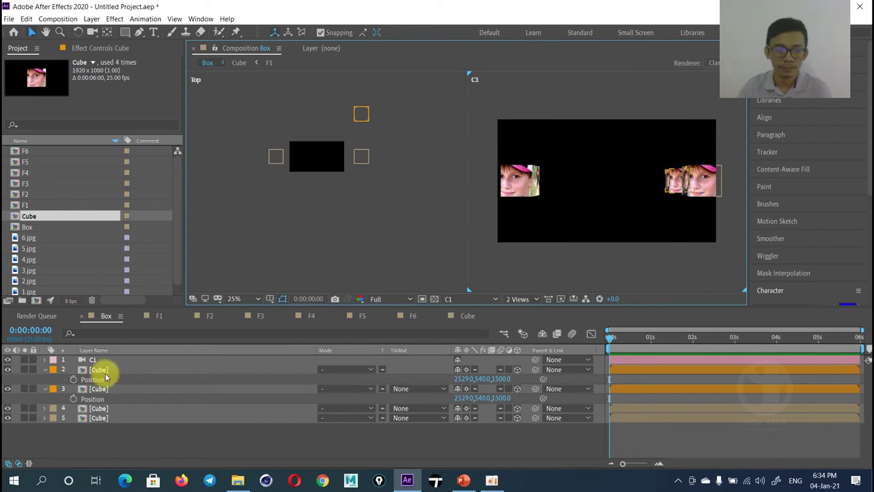
Delete the misplaced orange Cube layer 3 and duplicate Cube layer 4.
{"action": "left_click", "coordinate": [100, 371]}
{"action": "left_click", "coordinate": [101, 388]}
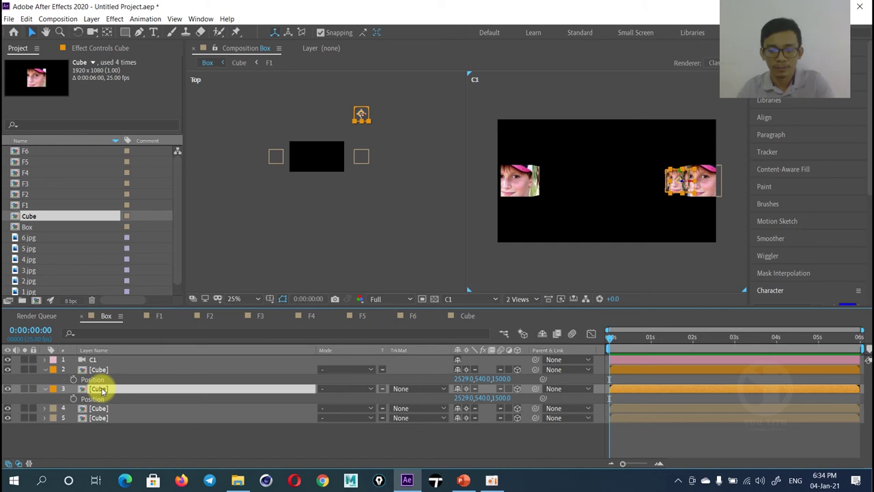
{"action": "key", "text": "Delete"}
{"action": "left_click", "coordinate": [100, 391]}
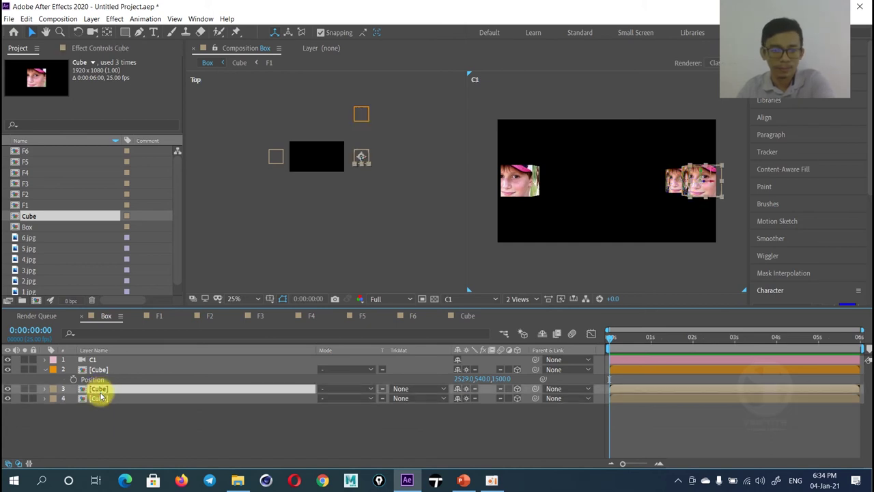
{"action": "left_click", "coordinate": [101, 399]}
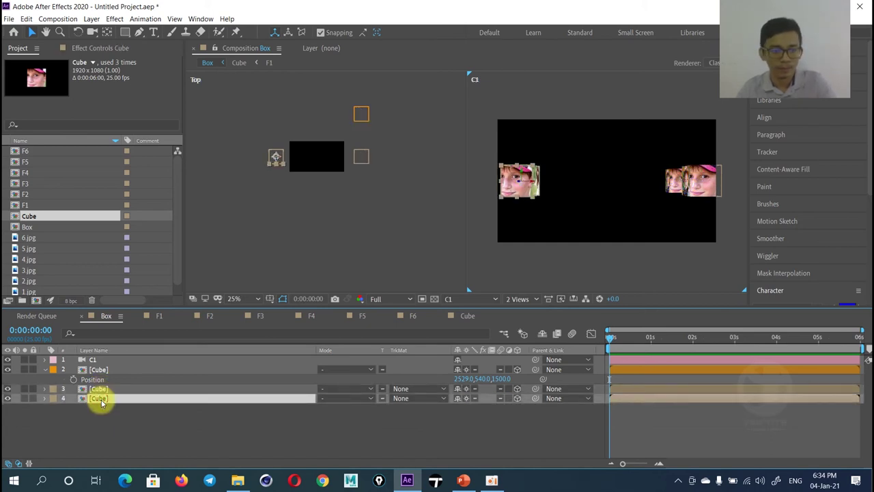
{"action": "key", "text": "ctrl+d"}
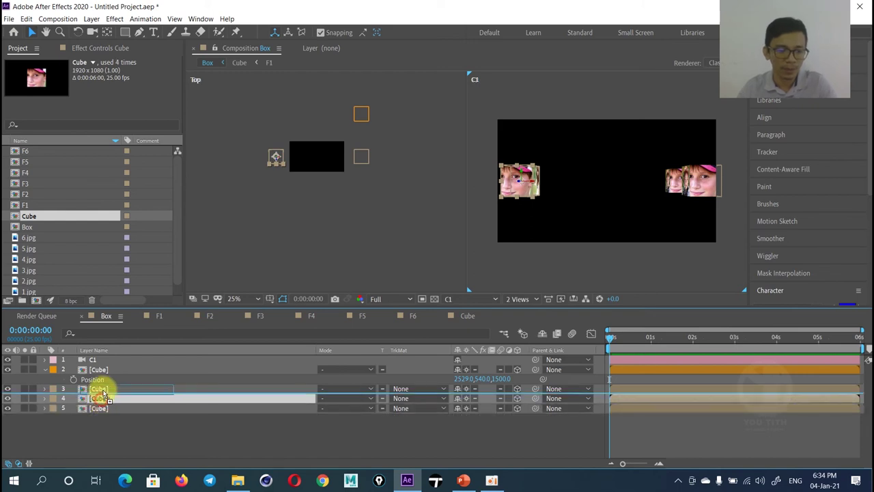
Set the duplicated Cube's Z position to 1500, placing it at -471, 540, 1500.
{"action": "left_click", "coordinate": [99, 388]}
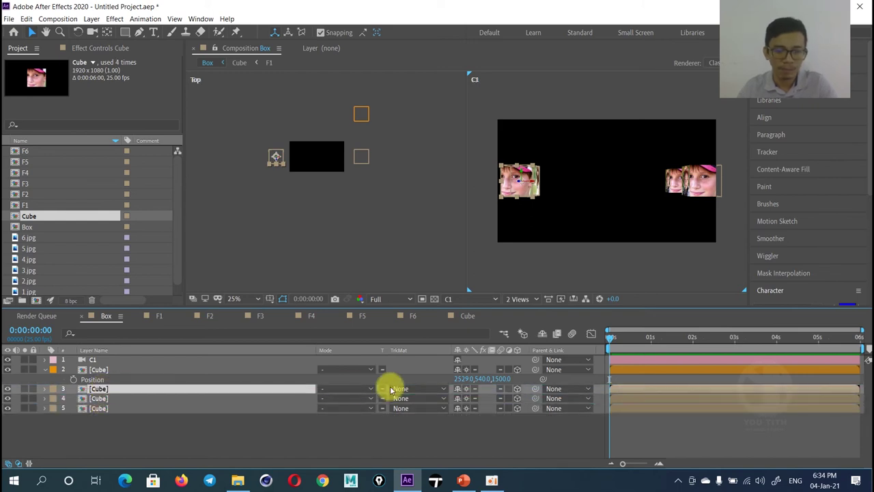
{"action": "key", "text": "p"}
{"action": "left_click", "coordinate": [499, 398]}
{"action": "type", "text": "15"}
{"action": "key", "text": "Return"}
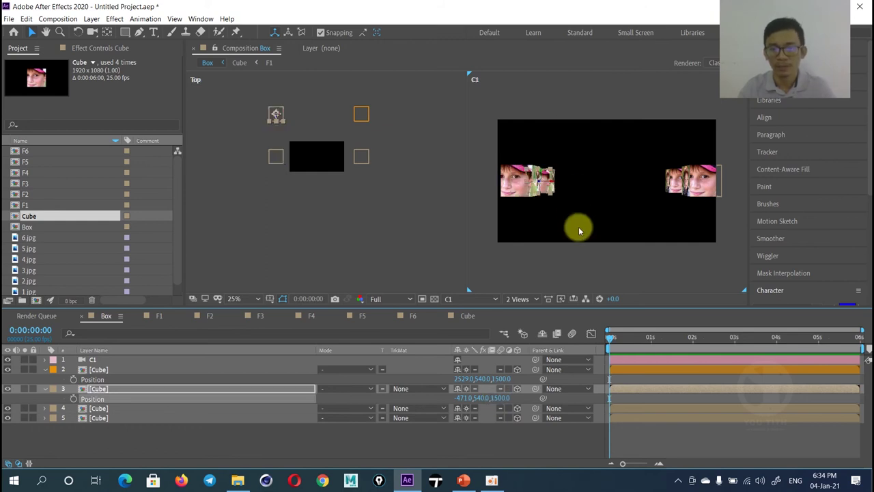
{"action": "left_click", "coordinate": [585, 259]}
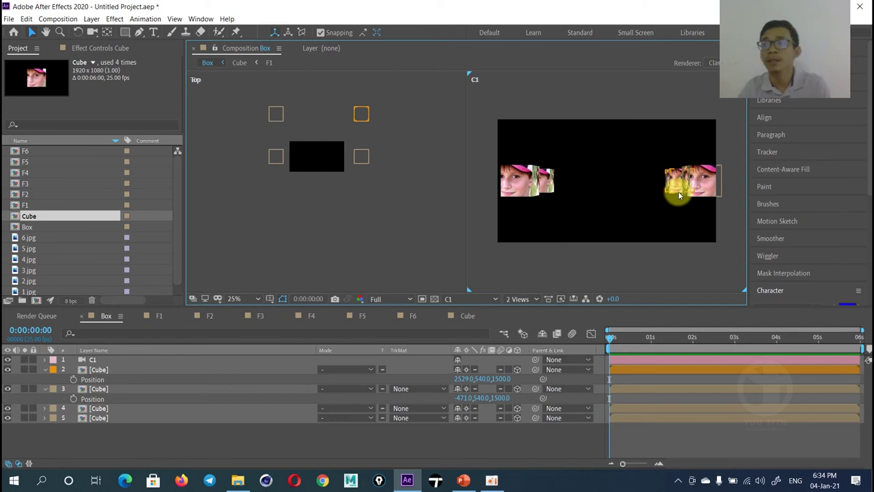
Move camera C1 forward in Z, to about -4550.7, so the cube faces appear larger.
{"action": "left_click", "coordinate": [94, 359]}
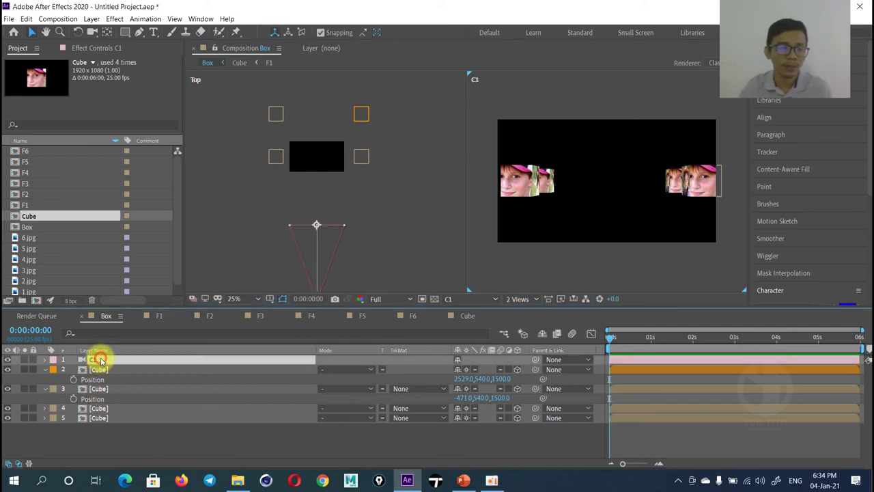
{"action": "mouse_move", "coordinate": [657, 197]}
{"action": "left_mouse_down"}
{"action": "mouse_move", "coordinate": [647, 196]}
{"action": "mouse_move", "coordinate": [656, 200]}
{"action": "left_mouse_up"}
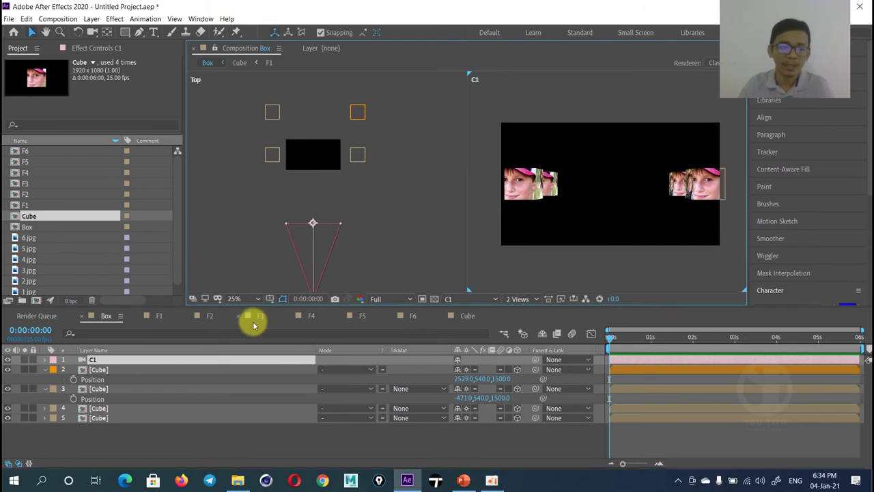
{"action": "key", "text": "p"}
{"action": "left_click_drag", "start_coordinate": [506, 369], "coordinate": [866, 351]}
{"action": "mouse_move", "coordinate": [480, 370]}
{"action": "left_mouse_down"}
{"action": "mouse_move", "coordinate": [865, 368]}
{"action": "mouse_move", "coordinate": [478, 341]}
{"action": "mouse_move", "coordinate": [324, 136]}
{"action": "left_mouse_up"}
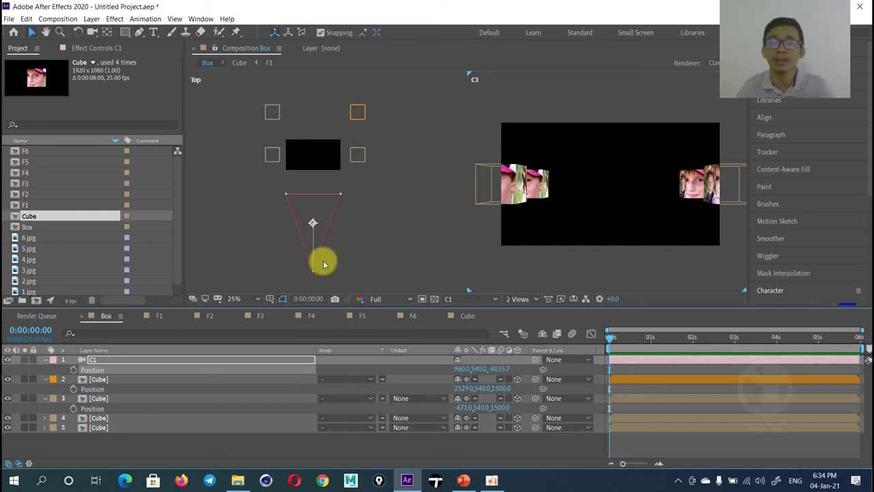
Collapse the layers' Position properties and reselect camera C1.
{"action": "left_click", "coordinate": [44, 361]}
{"action": "left_click", "coordinate": [44, 369]}
{"action": "left_click", "coordinate": [44, 379]}
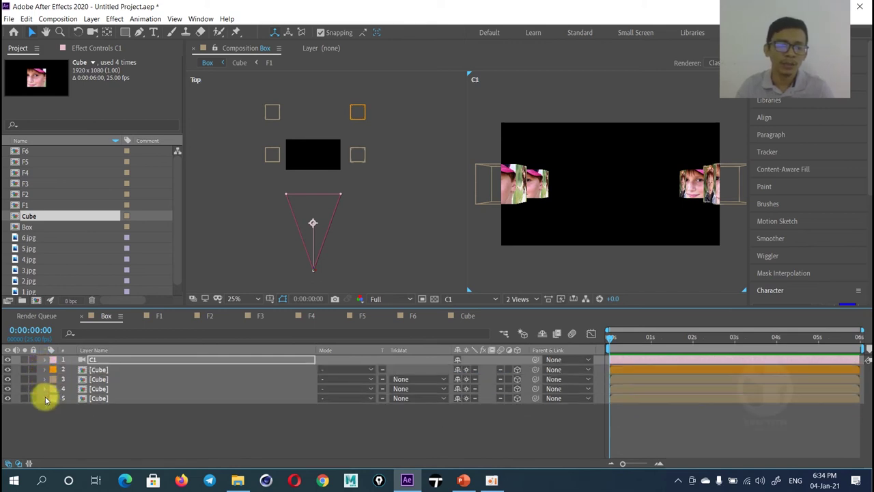
{"action": "left_click", "coordinate": [114, 426]}
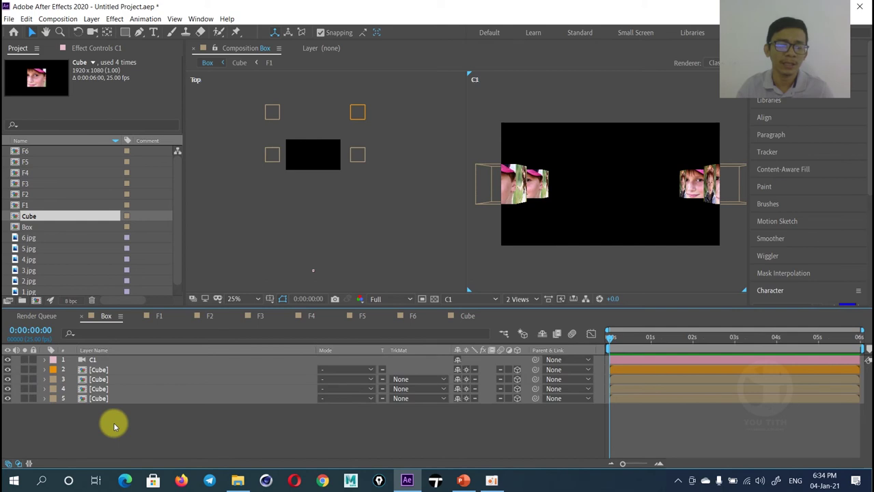
{"action": "left_click", "coordinate": [100, 360]}
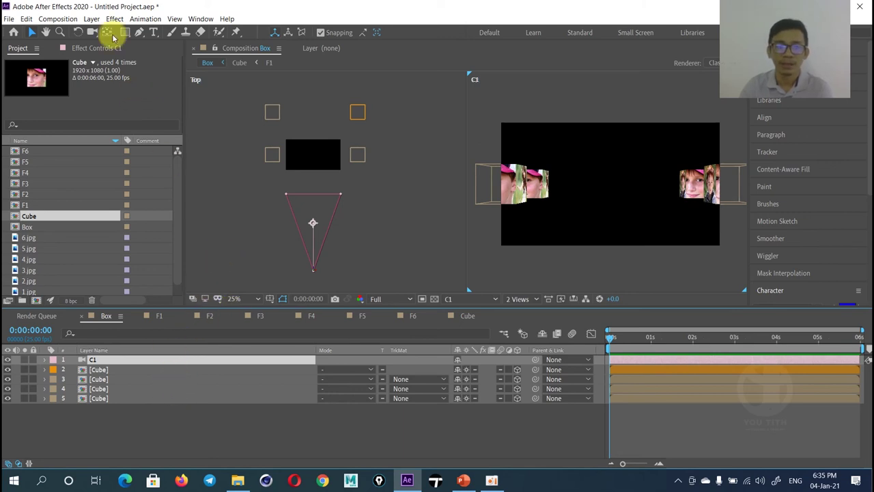
Add a new Null Object layer, Null 1, to the Box comp.
{"action": "left_click", "coordinate": [93, 20]}
{"action": "mouse_move", "coordinate": [118, 30]}
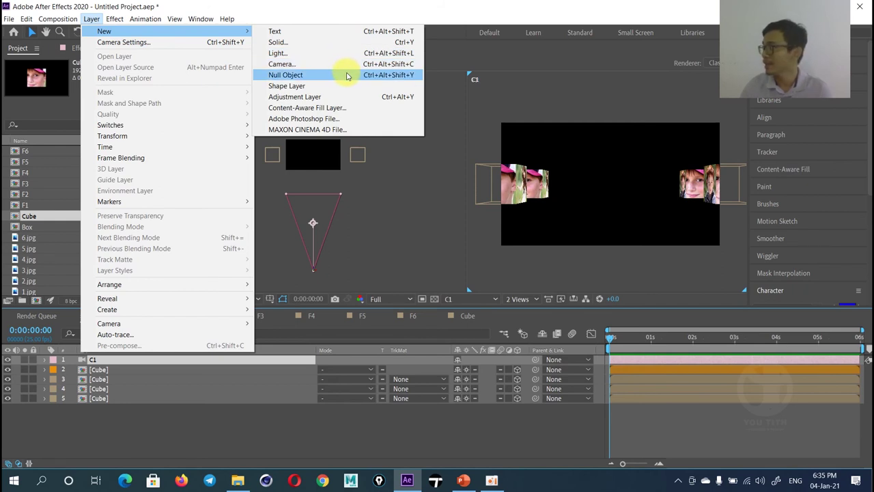
{"action": "left_click", "coordinate": [347, 75]}
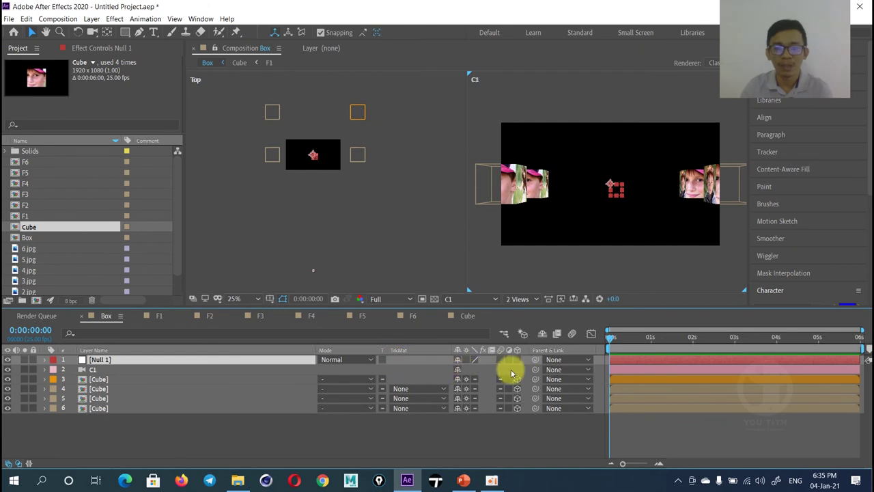
Parent camera C1 to Null 1 using the pick-whip and the Parent dropdown.
{"action": "left_click_drag", "start_coordinate": [537, 374], "coordinate": [214, 360]}
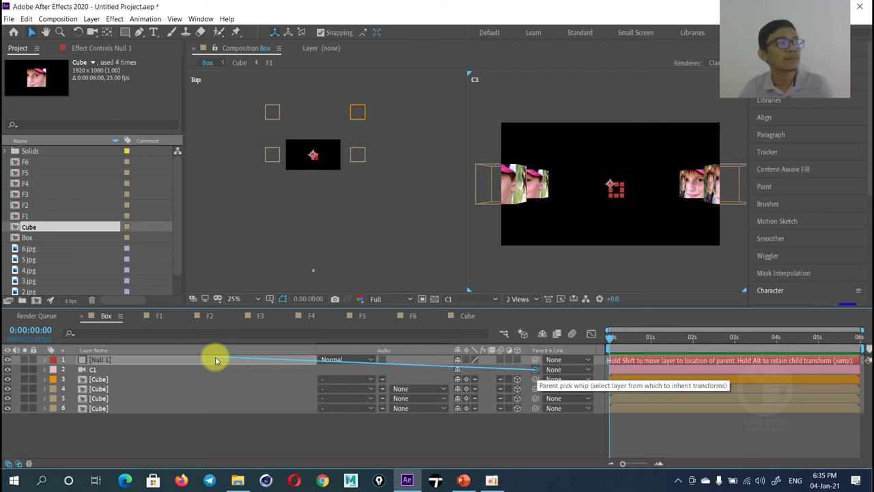
{"action": "left_click_drag", "start_coordinate": [214, 360], "coordinate": [214, 360]}
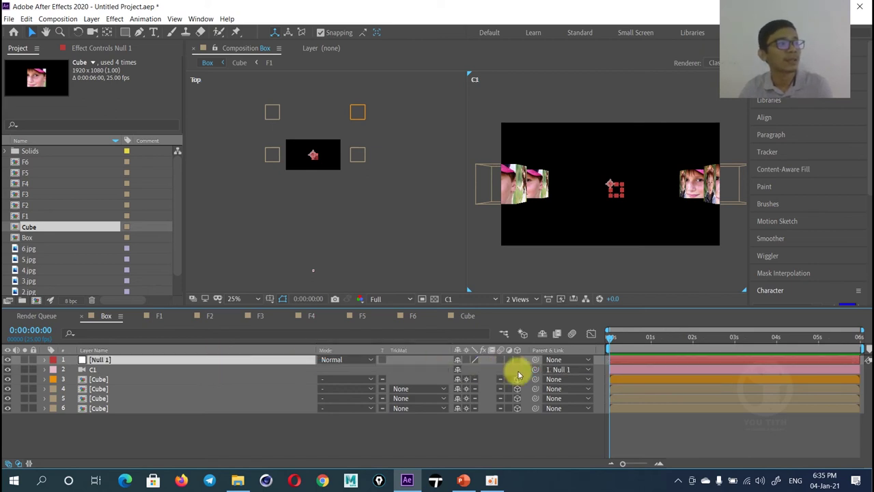
{"action": "left_click", "coordinate": [568, 372]}
{"action": "left_click", "coordinate": [567, 377]}
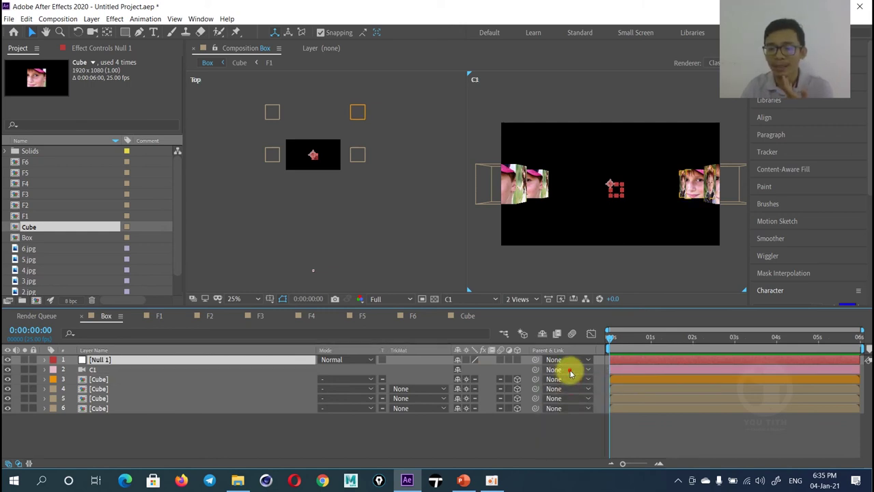
{"action": "left_click", "coordinate": [571, 372]}
{"action": "left_click", "coordinate": [567, 394]}
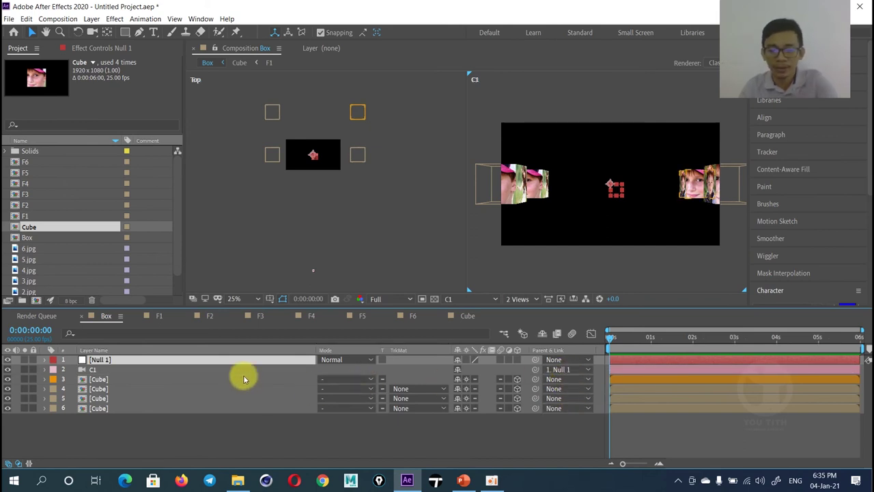
Make Null 1 a 3D layer, then try an X rotation on it and undo it.
{"action": "left_click", "coordinate": [517, 360]}
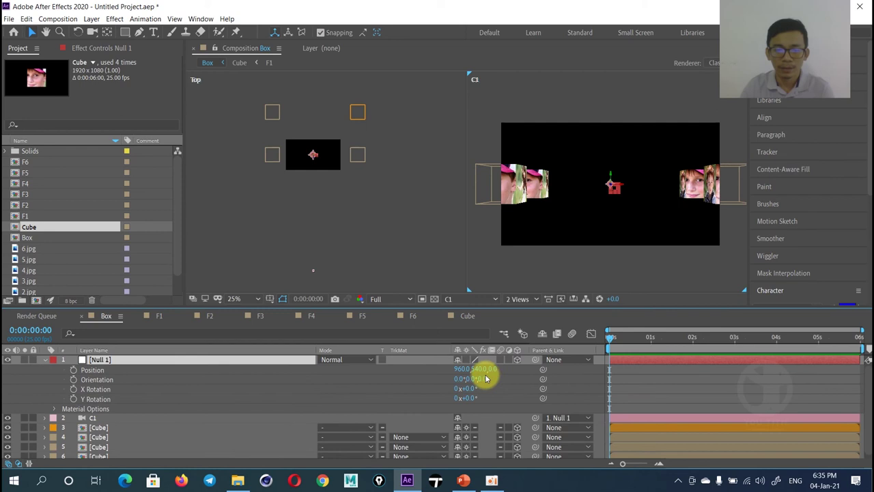
{"action": "mouse_move", "coordinate": [469, 388]}
{"action": "left_mouse_down"}
{"action": "mouse_move", "coordinate": [529, 386]}
{"action": "mouse_move", "coordinate": [517, 385]}
{"action": "left_mouse_up"}
{"action": "key", "text": "ctrl+z"}
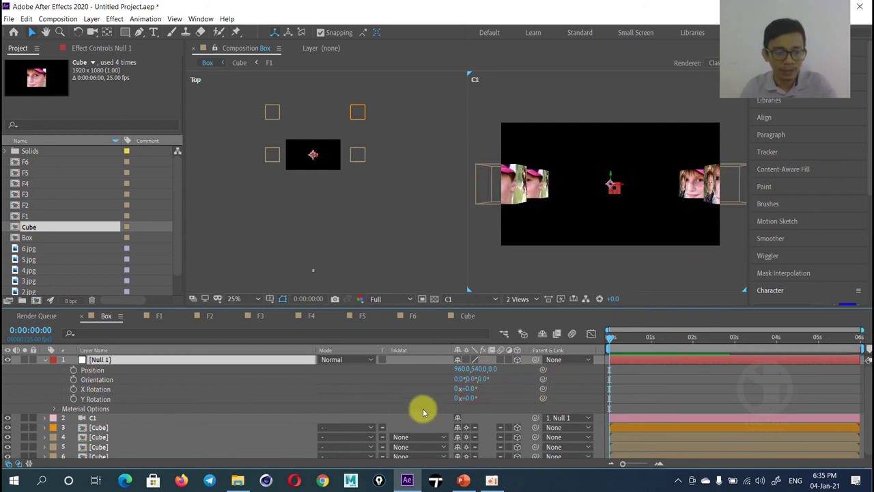
{"action": "key", "text": "u"}
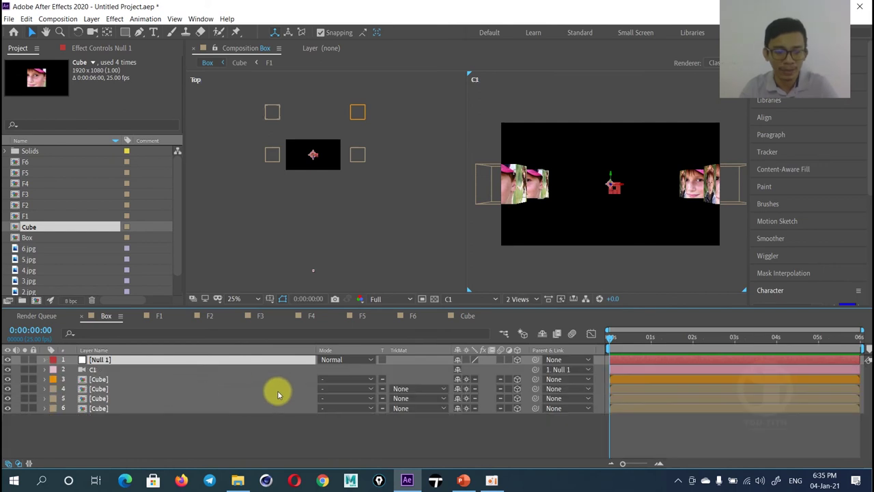
Scrub Null 1's Z position to 360, giving Position 960, 540, 360.
{"action": "key", "text": "p"}
{"action": "mouse_move", "coordinate": [496, 369]}
{"action": "left_mouse_down"}
{"action": "mouse_move", "coordinate": [671, 370]}
{"action": "mouse_move", "coordinate": [151, 373]}
{"action": "left_mouse_up"}
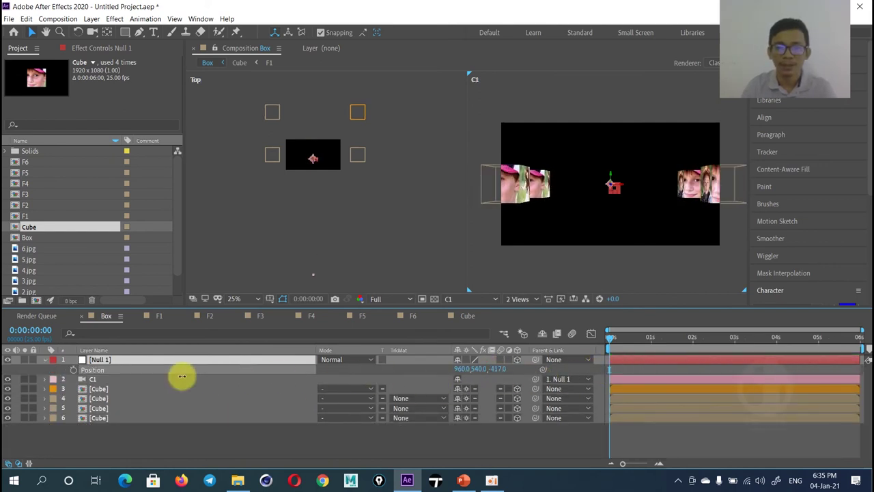
{"action": "mouse_move", "coordinate": [151, 373]}
{"action": "left_mouse_down"}
{"action": "mouse_move", "coordinate": [366, 357]}
{"action": "mouse_move", "coordinate": [619, 356]}
{"action": "mouse_move", "coordinate": [581, 340]}
{"action": "left_mouse_up"}
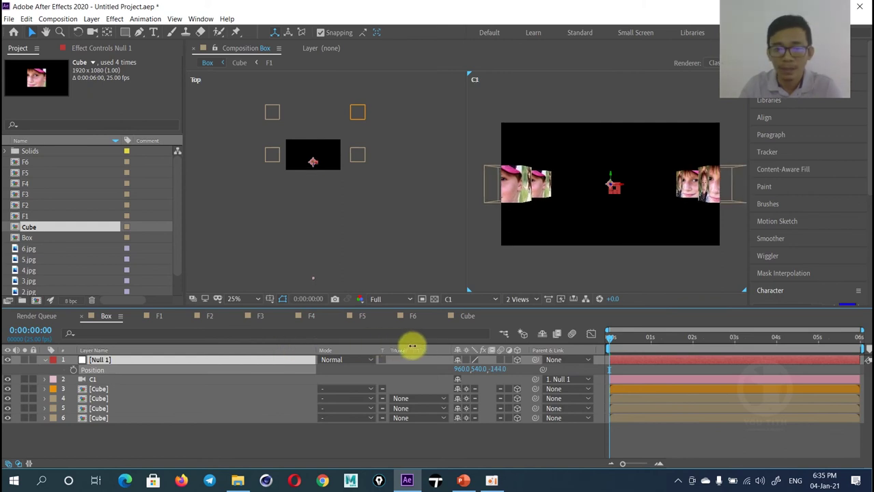
{"action": "mouse_move", "coordinate": [581, 339]}
{"action": "left_mouse_down"}
{"action": "mouse_move", "coordinate": [775, 355]}
{"action": "mouse_move", "coordinate": [454, 351]}
{"action": "mouse_move", "coordinate": [554, 359]}
{"action": "left_mouse_up"}
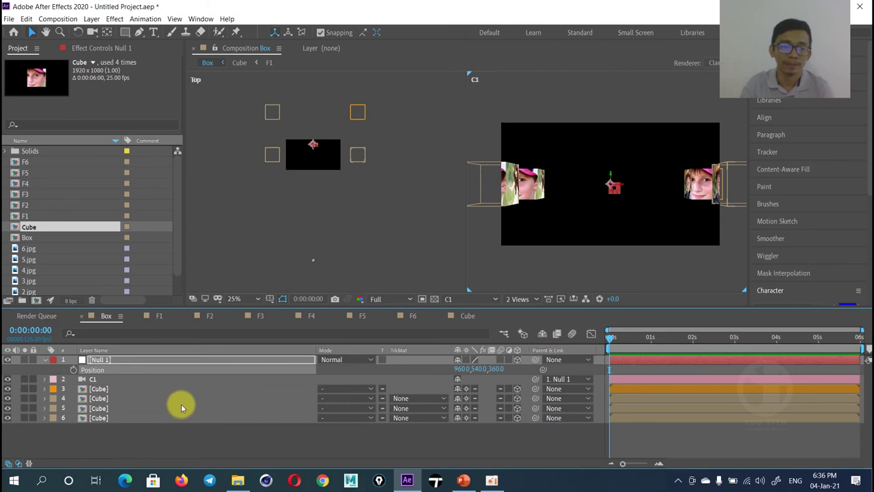
{"action": "left_click", "coordinate": [92, 370]}
{"action": "left_click", "coordinate": [98, 360]}
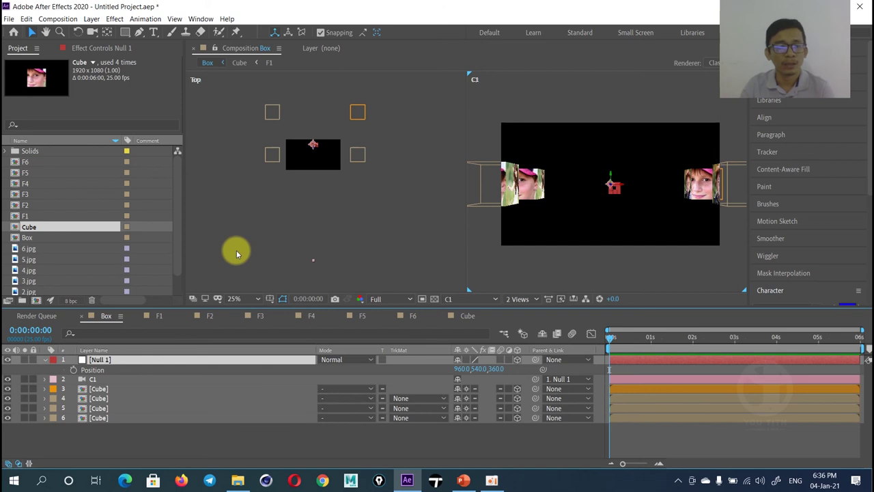
Glance at the Layer > New menu, then switch to the PowerPoint lesson slides.
{"action": "left_click", "coordinate": [92, 19]}
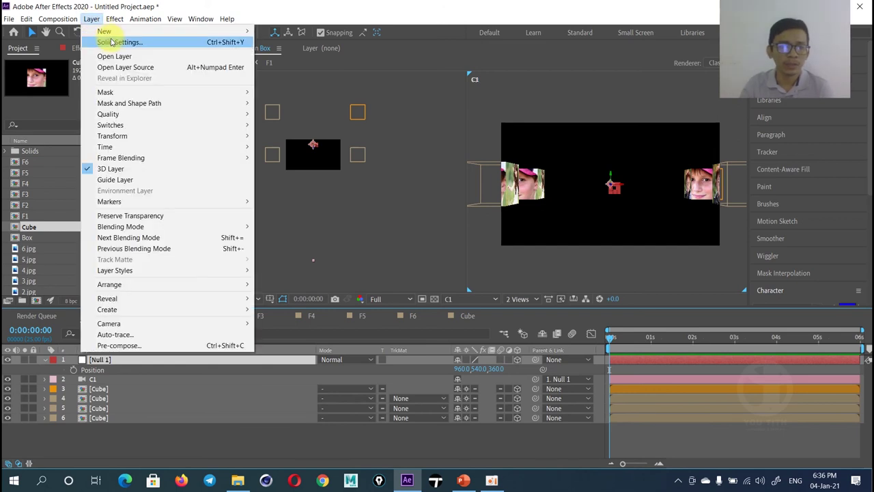
{"action": "mouse_move", "coordinate": [117, 32]}
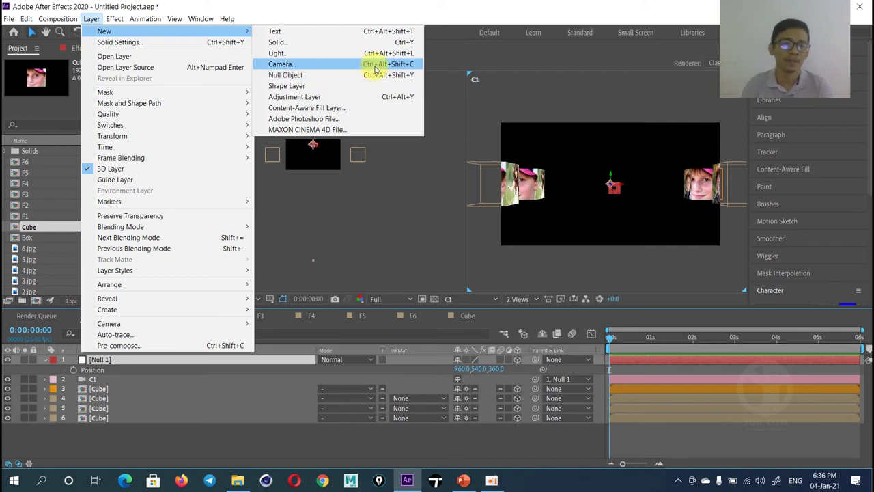
{"action": "left_click", "coordinate": [462, 478]}
Review slide 13 on lights, slides 16 and 17 on camera and Null Object, then return to 16.
{"action": "scroll", "coordinate": [65, 291], "scroll_direction": "down", "scroll_amount": 10}
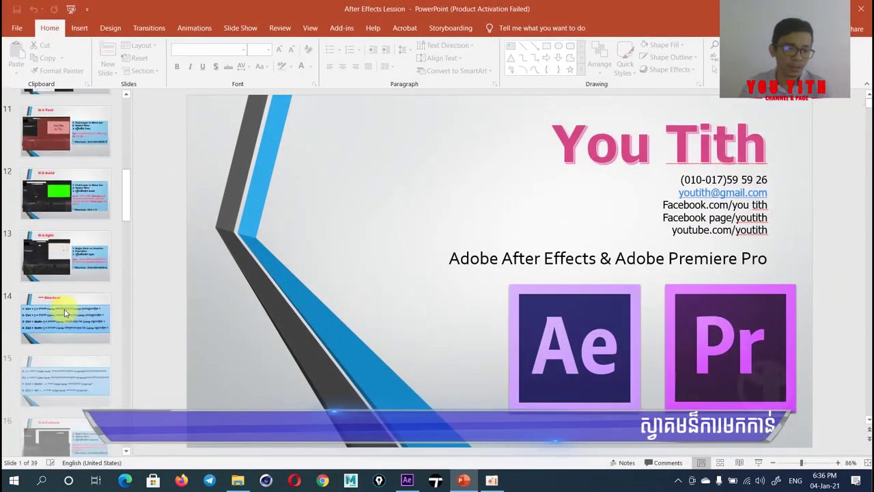
{"action": "left_click", "coordinate": [87, 210]}
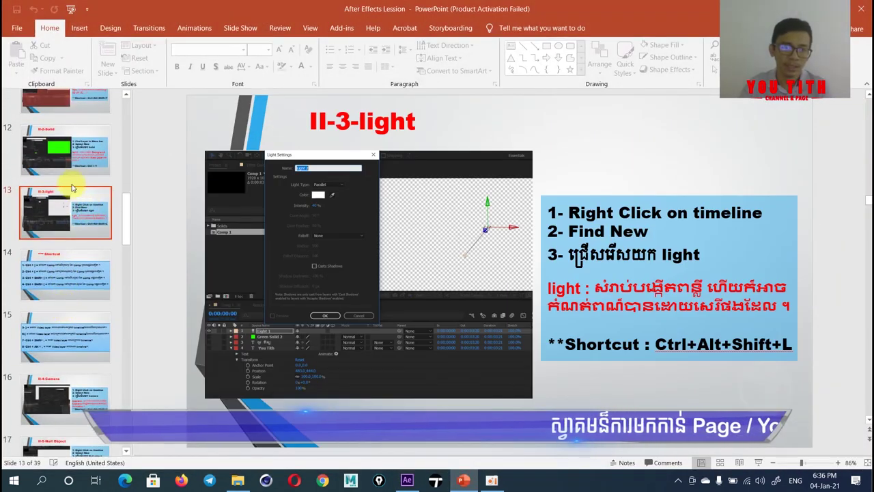
{"action": "scroll", "coordinate": [75, 213], "scroll_direction": "up", "scroll_amount": 2}
{"action": "scroll", "coordinate": [70, 214], "scroll_direction": "down", "scroll_amount": 2}
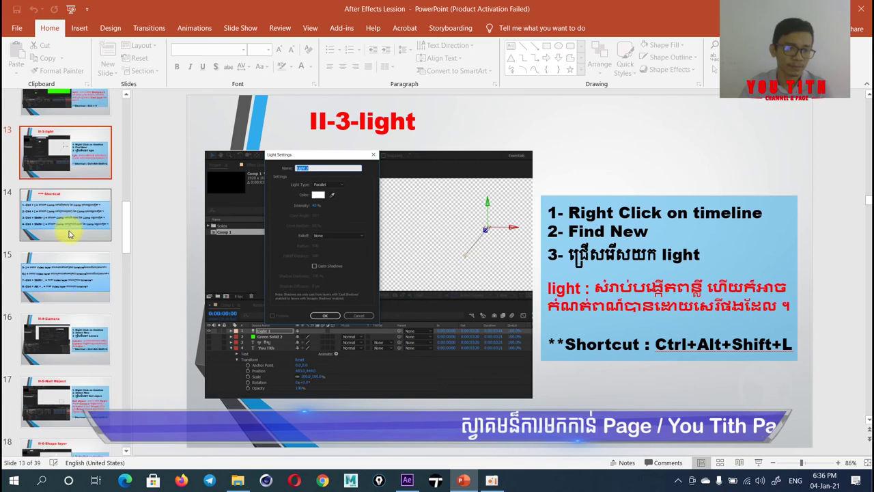
{"action": "scroll", "coordinate": [69, 234], "scroll_direction": "down", "scroll_amount": 2}
{"action": "left_click", "coordinate": [65, 190]}
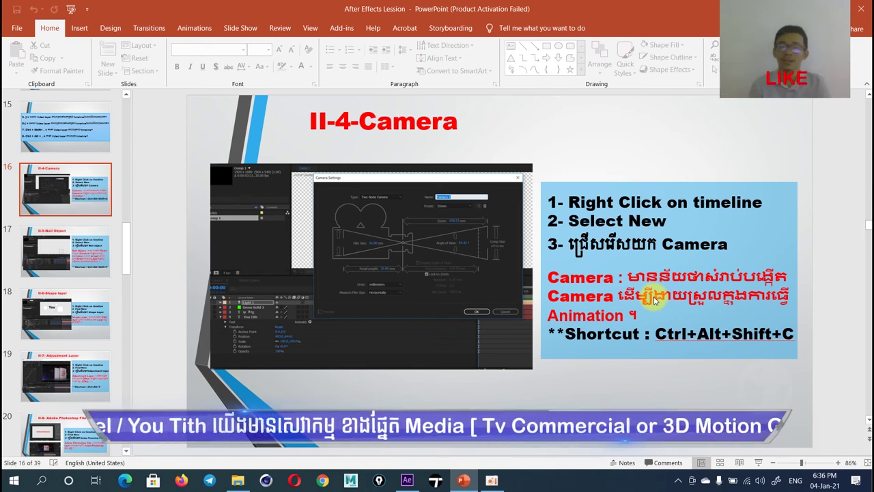
{"action": "left_click", "coordinate": [52, 250]}
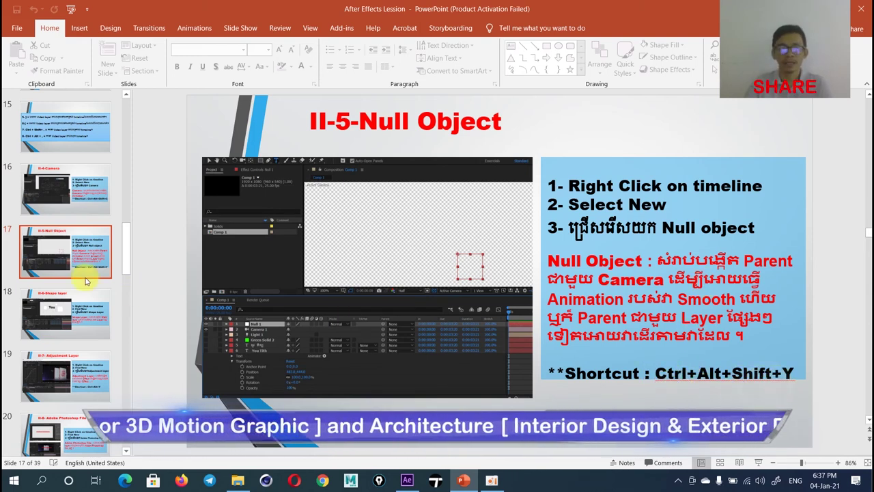
{"action": "left_click", "coordinate": [63, 192]}
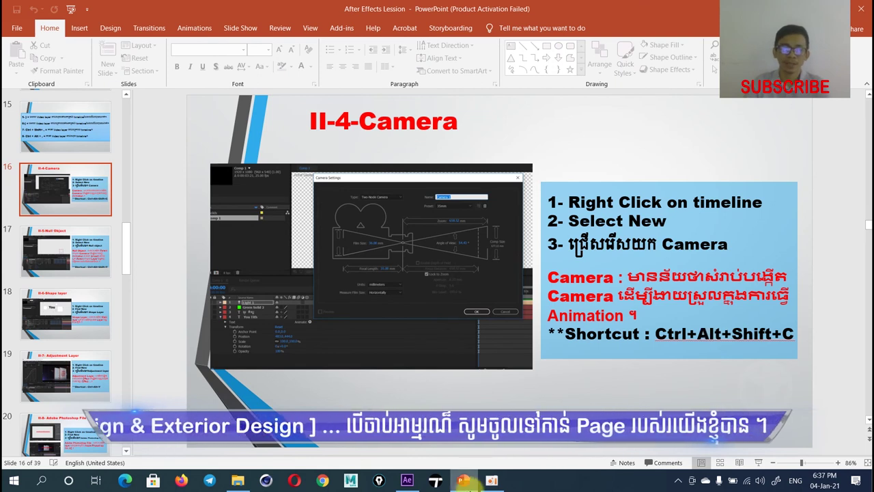
Return to After Effects and bring up the Layer > New options.
{"action": "left_click", "coordinate": [408, 480]}
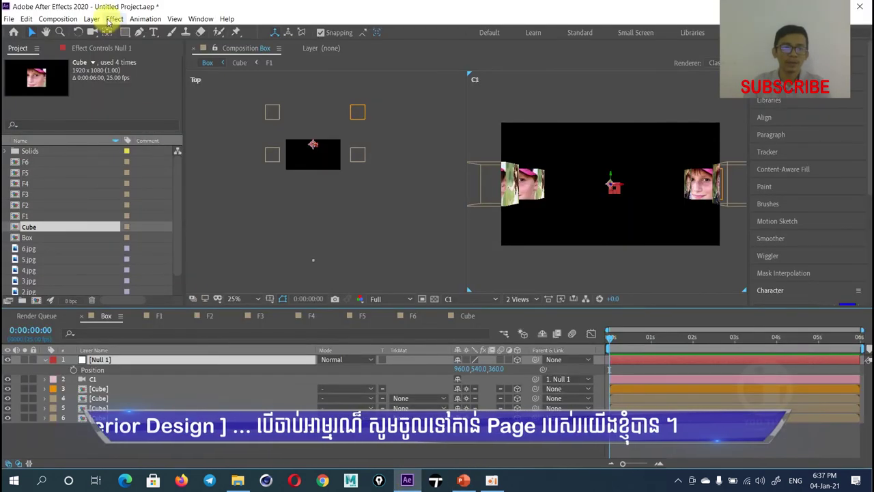
{"action": "left_click", "coordinate": [92, 19]}
{"action": "mouse_move", "coordinate": [101, 31]}
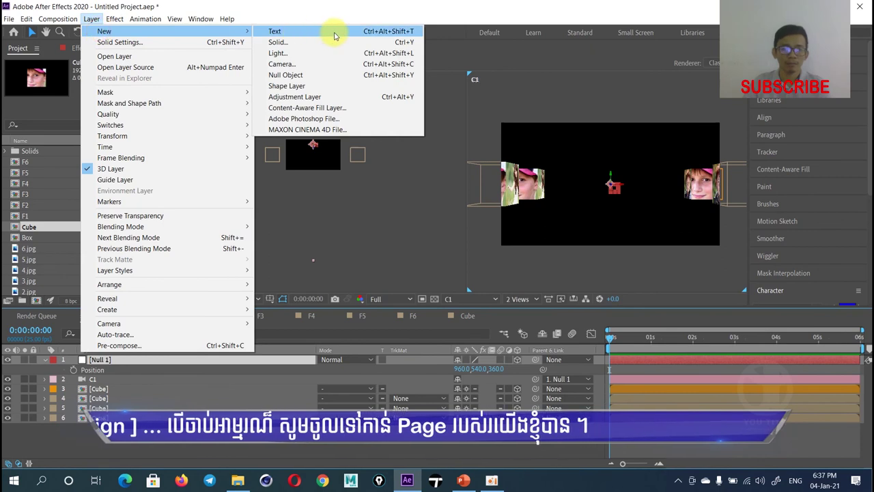
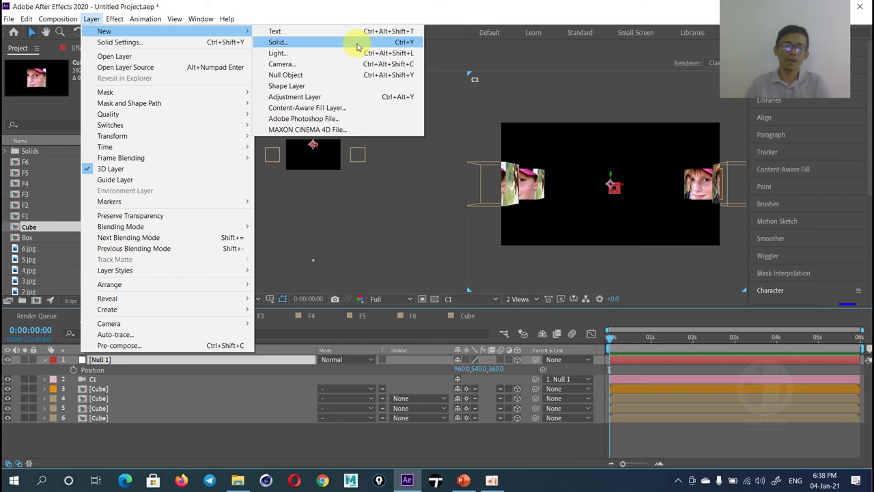
Switch to the Cube composition, select face layer F1 and zoom the view in.
{"action": "left_click", "coordinate": [365, 224]}
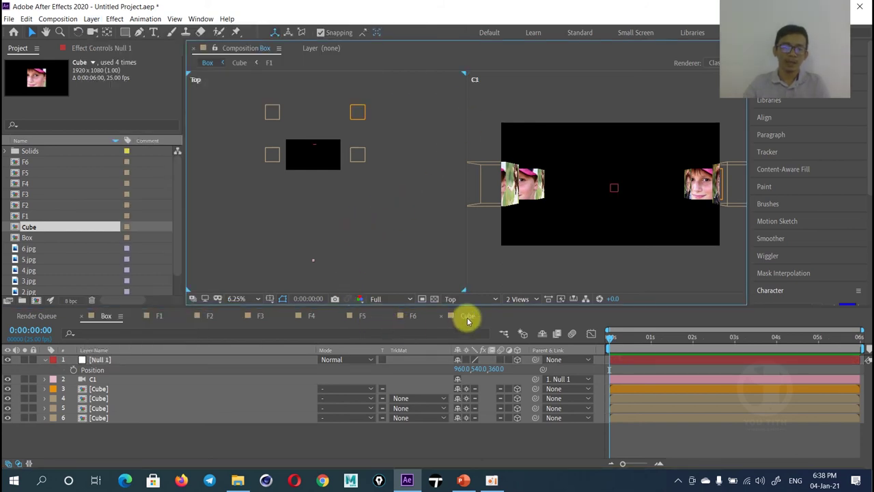
{"action": "left_click", "coordinate": [468, 319]}
{"action": "left_click", "coordinate": [95, 418]}
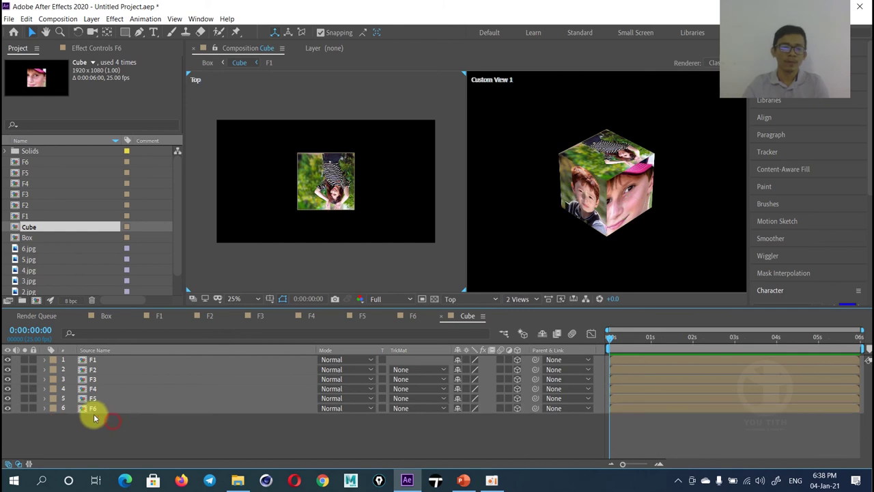
{"action": "left_click", "coordinate": [93, 360]}
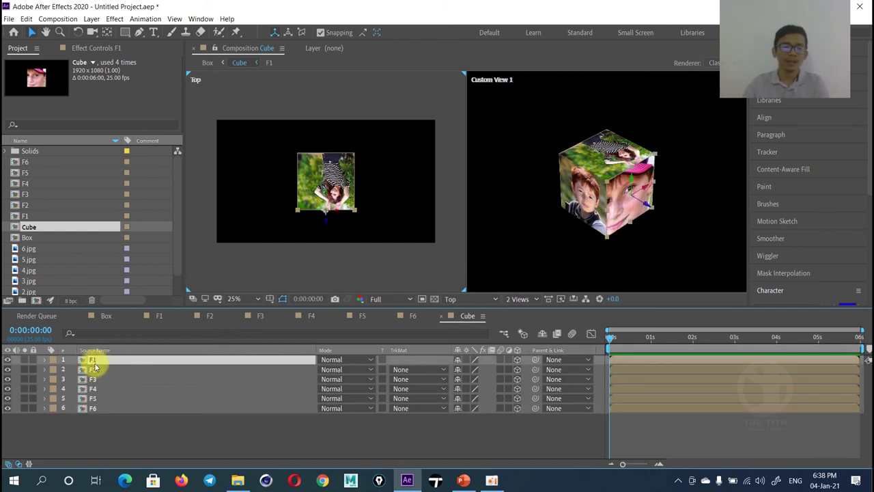
{"action": "scroll", "coordinate": [595, 183], "scroll_direction": "up", "scroll_amount": 3}
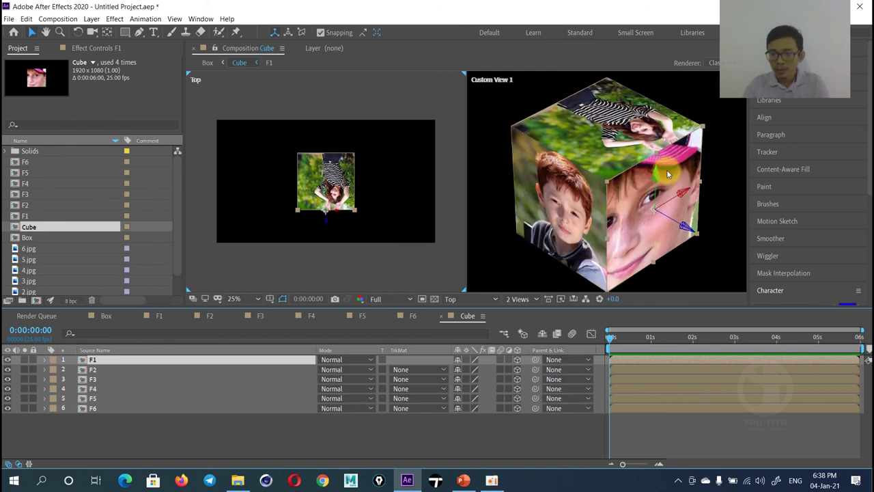
Open the 3D box tutorial folder in Lesson-05 and its last page image.
{"action": "left_click", "coordinate": [466, 478]}
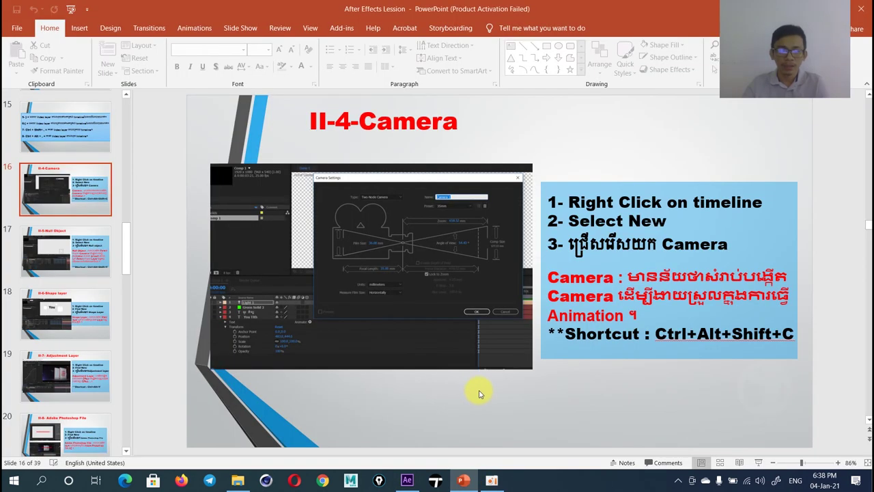
{"action": "left_click", "coordinate": [247, 478]}
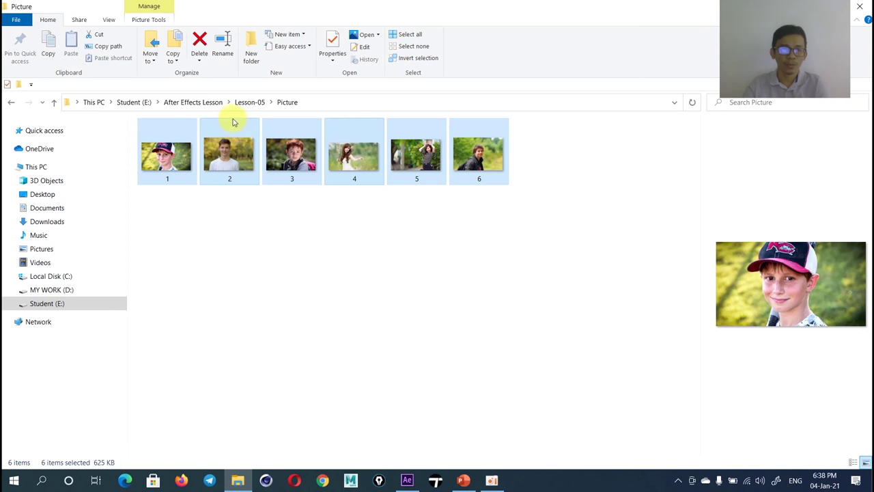
{"action": "left_click", "coordinate": [241, 100]}
{"action": "double_click", "coordinate": [289, 179]}
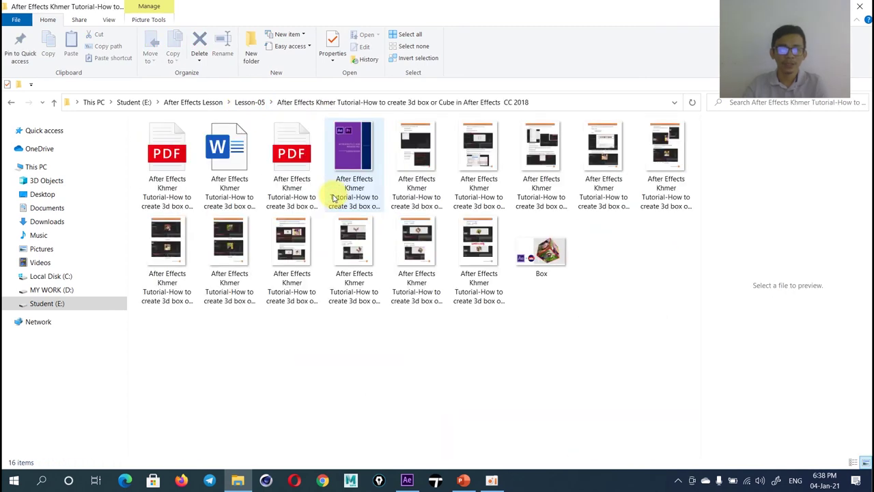
{"action": "double_click", "coordinate": [481, 244]}
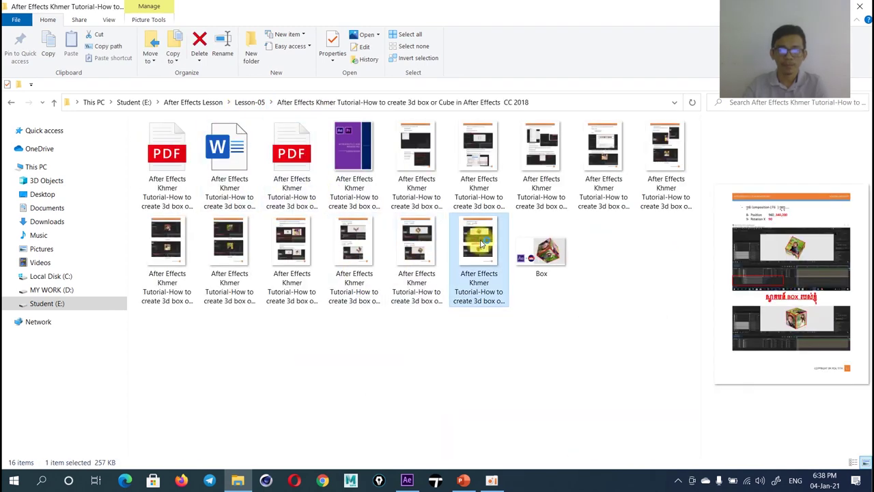
Maximize Photos, zoom into the finished cube screenshot, then return to After Effects.
{"action": "left_click", "coordinate": [829, 176]}
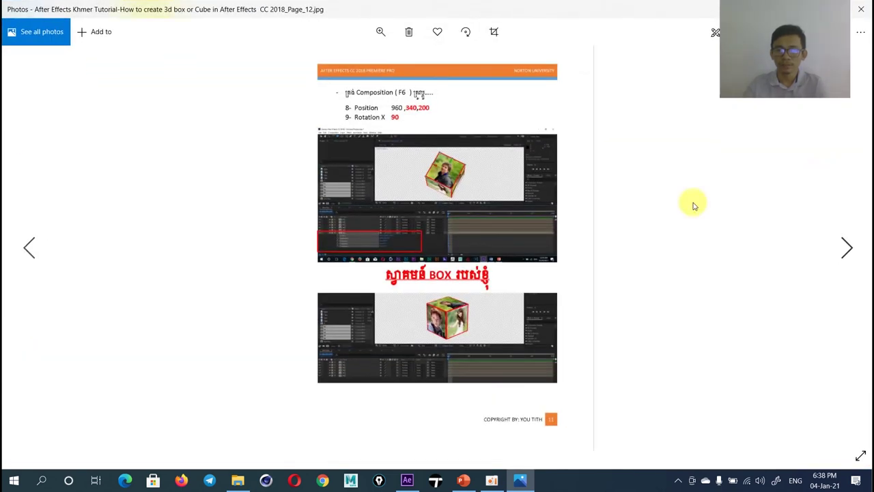
{"action": "scroll", "coordinate": [445, 337], "scroll_direction": "up", "scroll_amount": 2}
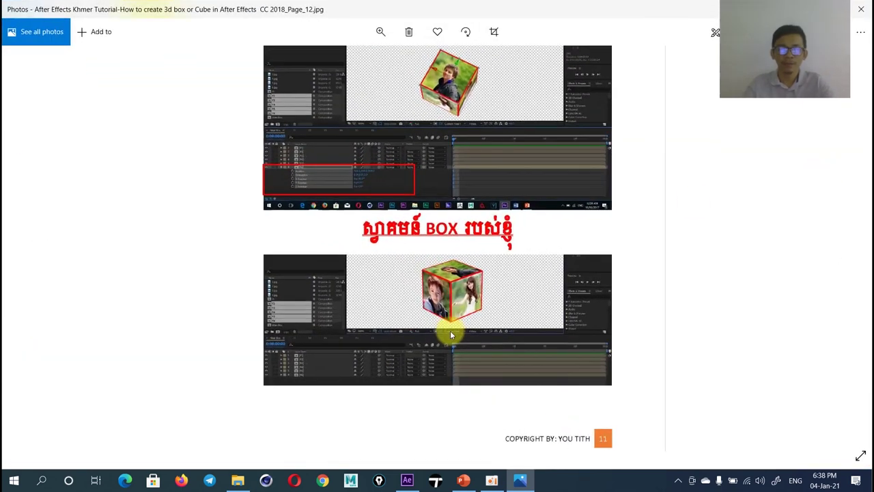
{"action": "scroll", "coordinate": [483, 300], "scroll_direction": "up", "scroll_amount": 2}
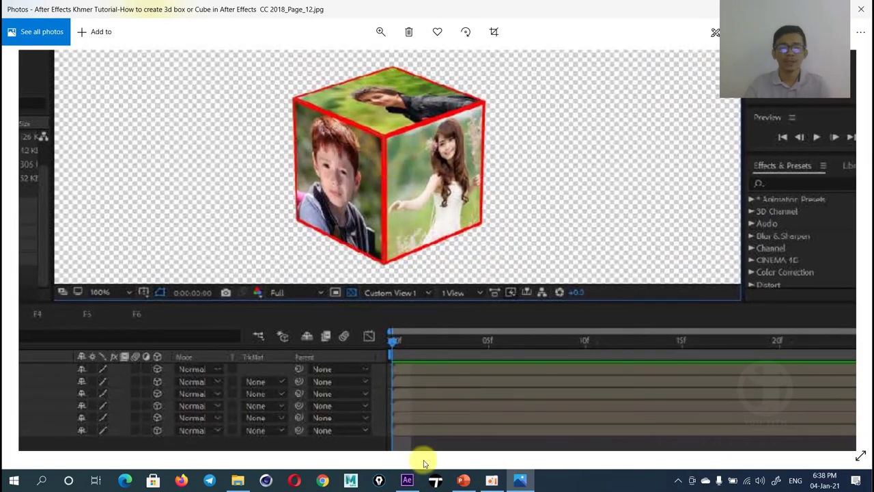
{"action": "left_click", "coordinate": [408, 479]}
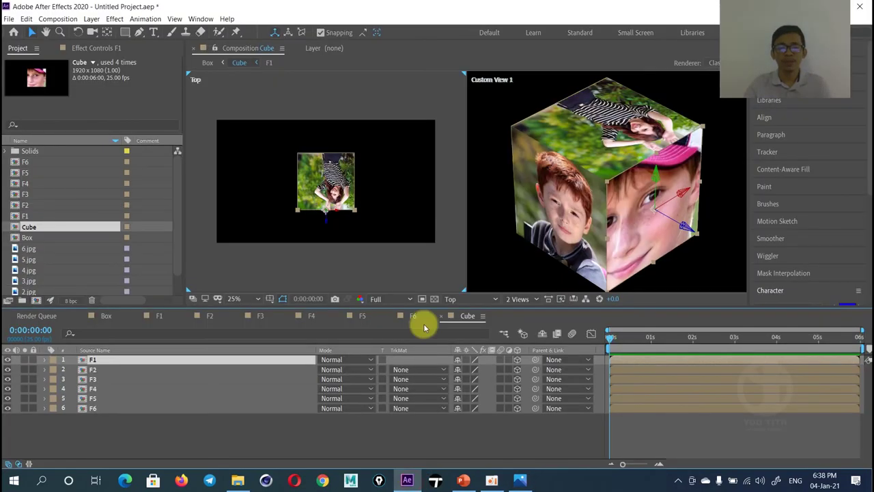
Open the F1 face composition and select the 1.jpg photo layer.
{"action": "double_click", "coordinate": [93, 361]}
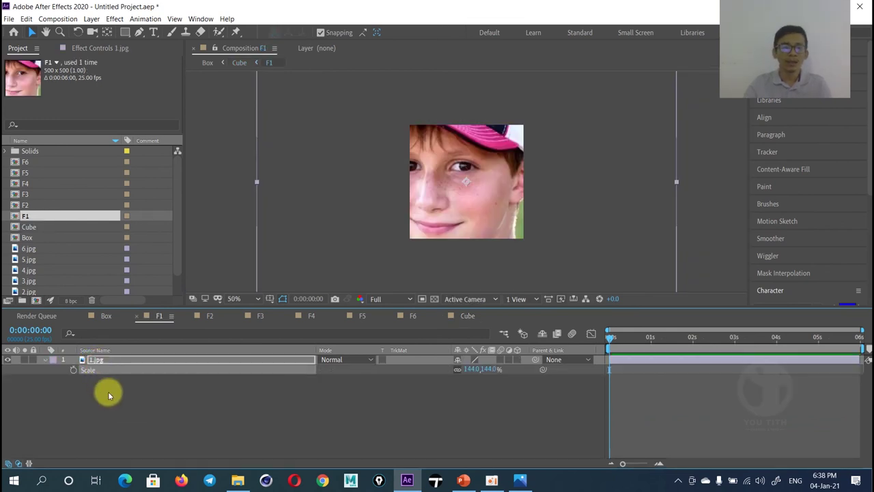
{"action": "right_click", "coordinate": [108, 391]}
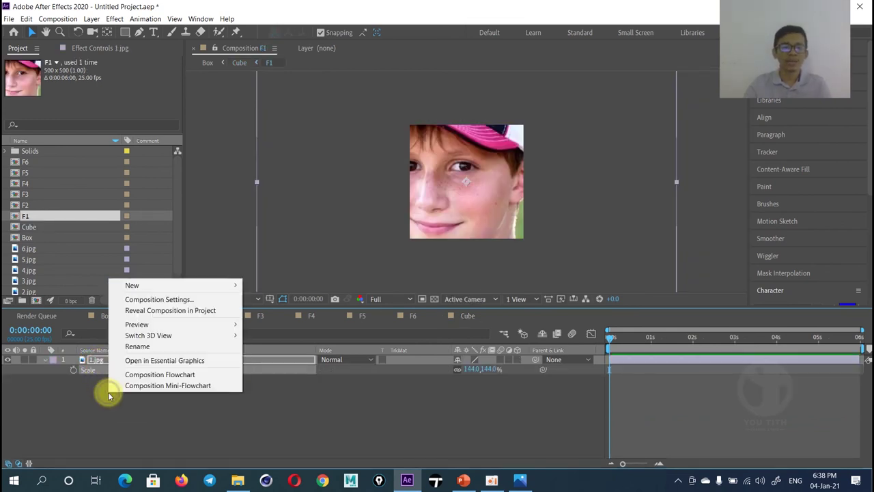
{"action": "left_click", "coordinate": [43, 400]}
{"action": "left_click", "coordinate": [92, 359]}
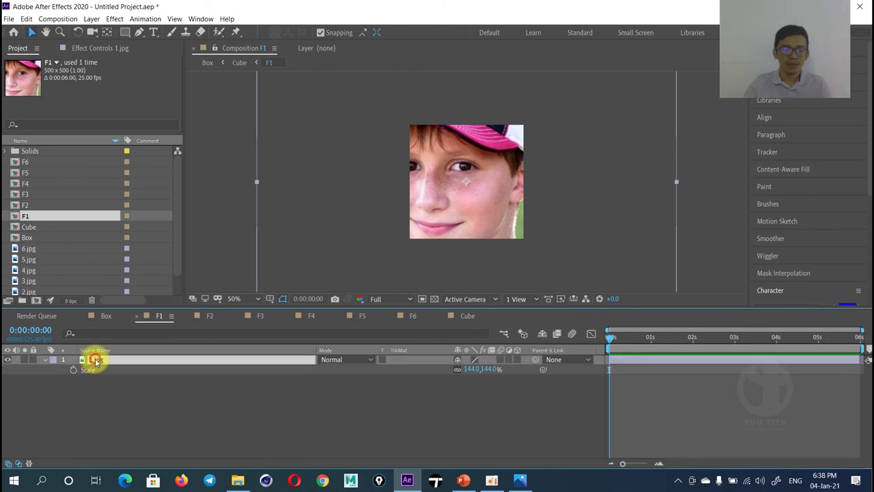
Add a 500×500 red solid layer named Red Solid 1.
{"action": "right_click", "coordinate": [100, 399]}
{"action": "mouse_move", "coordinate": [177, 288]}
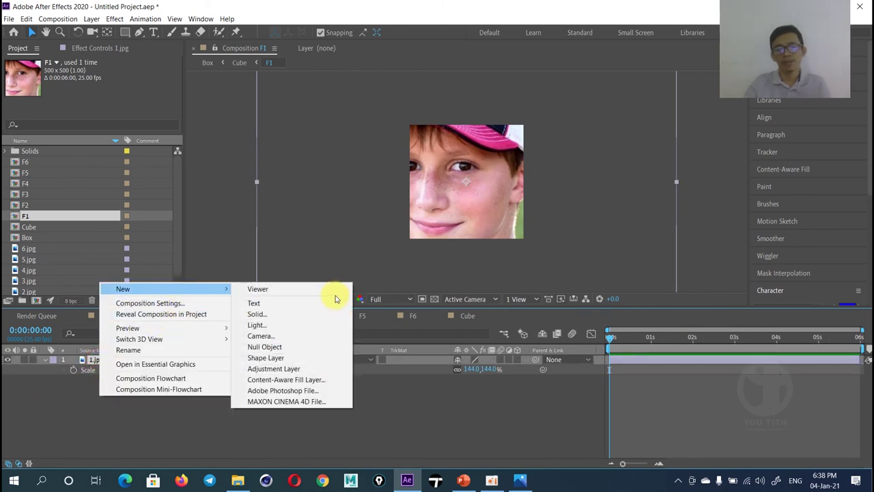
{"action": "left_click", "coordinate": [311, 314]}
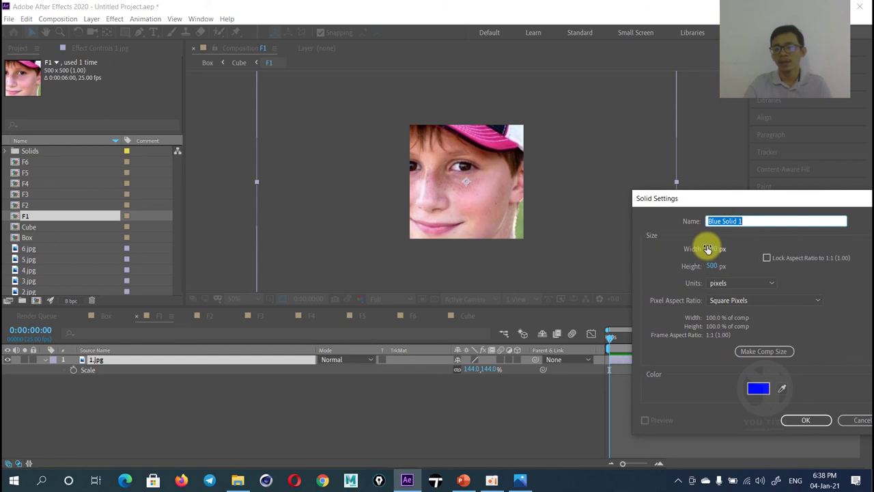
{"action": "left_click", "coordinate": [758, 388]}
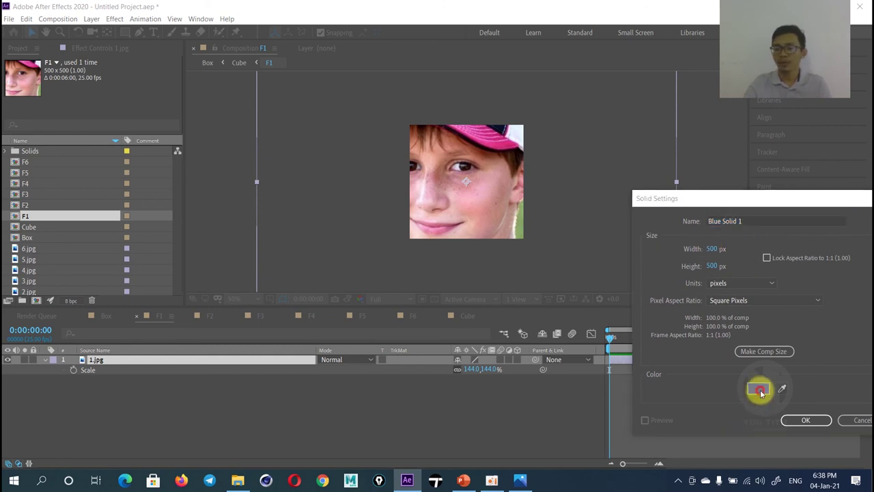
{"action": "left_click_drag", "start_coordinate": [173, 168], "coordinate": [174, 173]}
{"action": "left_click", "coordinate": [265, 32]}
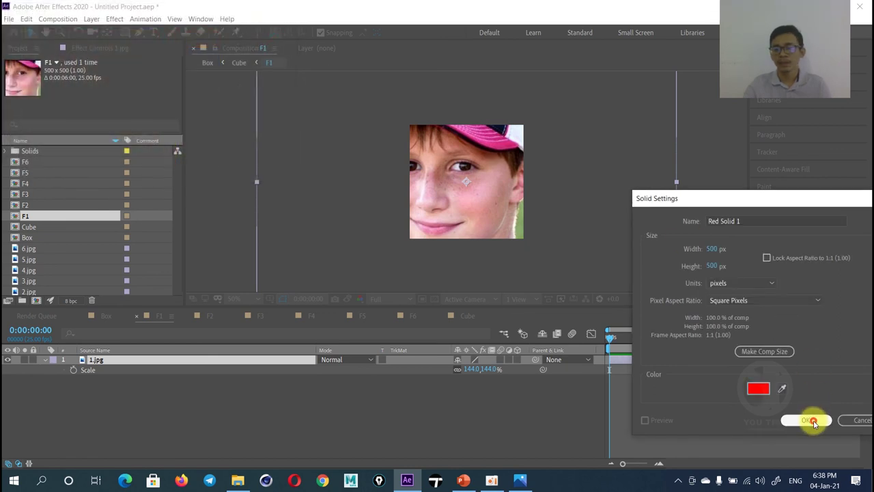
{"action": "left_click", "coordinate": [802, 418]}
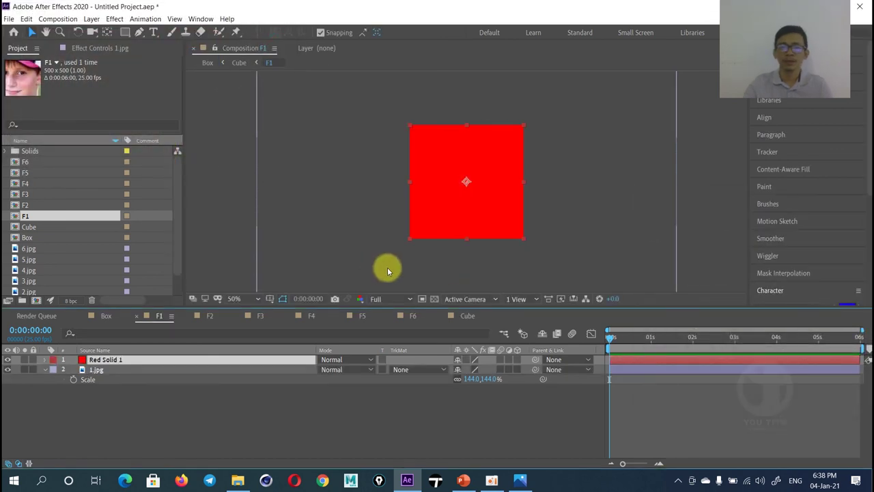
Delete Red Solid 1 and draw a rectangle shape over the face photo.
{"action": "left_click", "coordinate": [44, 361]}
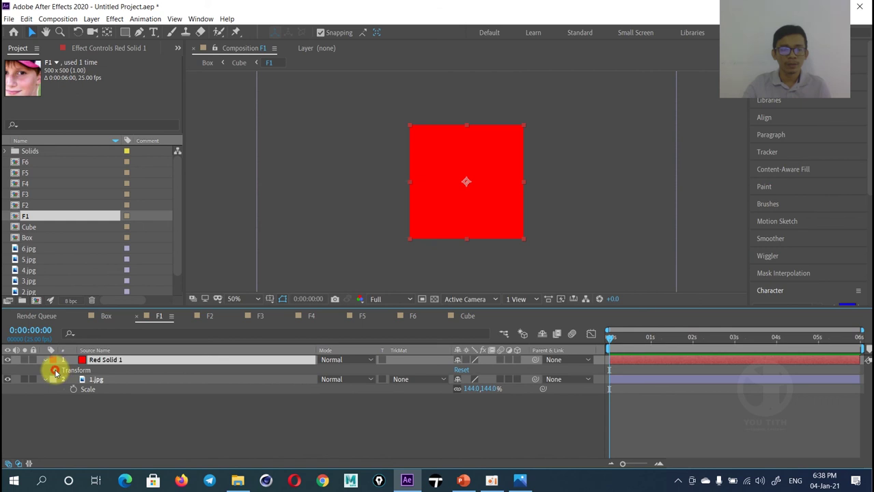
{"action": "left_click", "coordinate": [55, 370]}
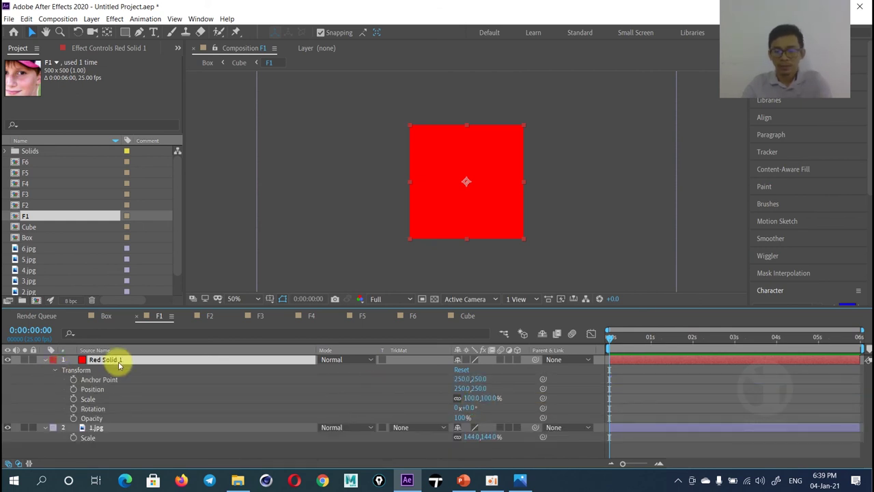
{"action": "key", "text": "Delete"}
{"action": "left_click_drag", "start_coordinate": [130, 35], "coordinate": [182, 32]}
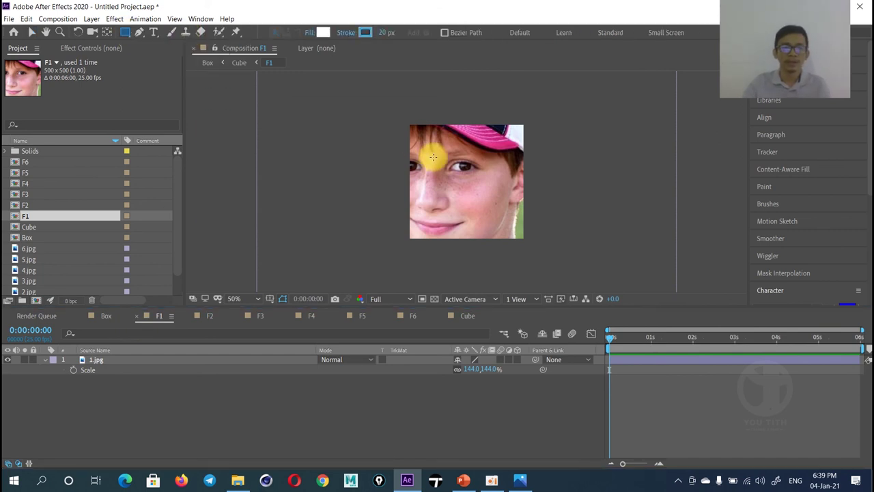
{"action": "left_click_drag", "start_coordinate": [409, 126], "coordinate": [525, 239]}
Set Rectangle Path 1 size to 500 × 500.
{"action": "left_click", "coordinate": [64, 381]}
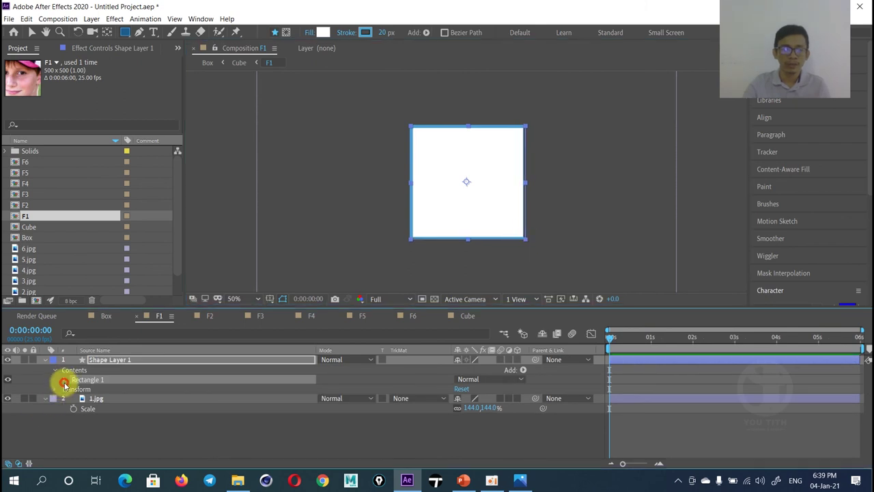
{"action": "left_click", "coordinate": [64, 380]}
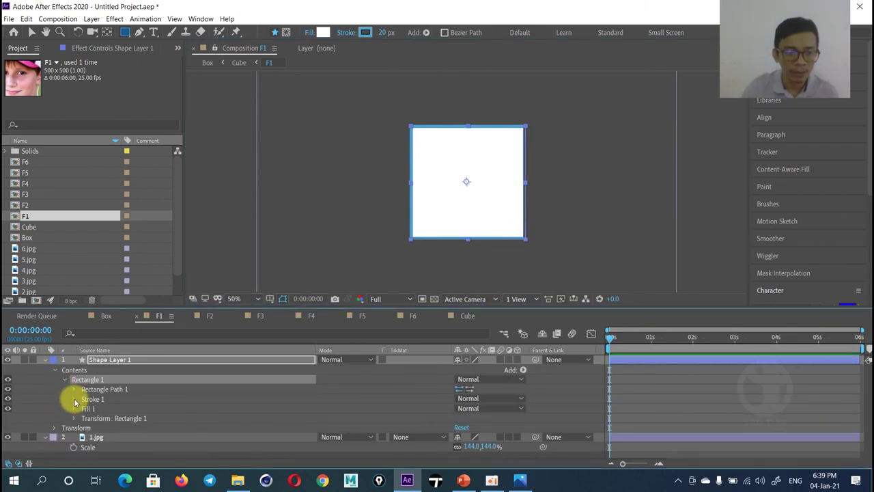
{"action": "left_click", "coordinate": [74, 390]}
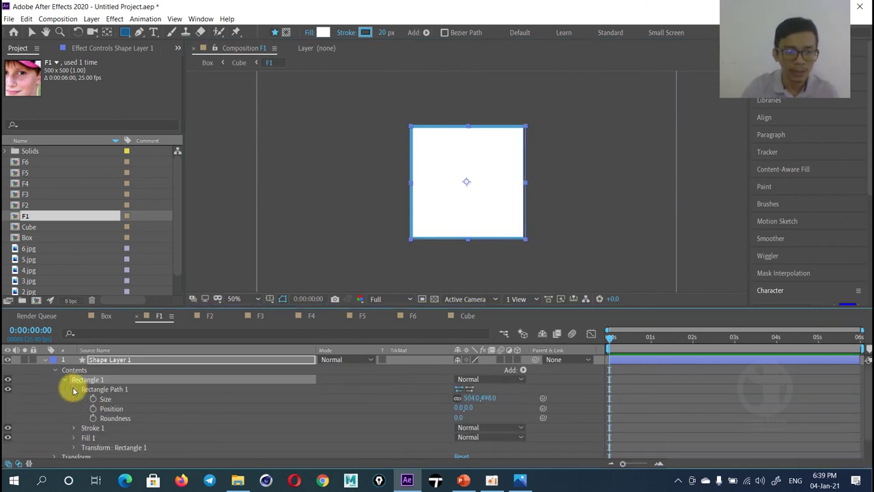
{"action": "left_click", "coordinate": [472, 399]}
{"action": "type", "text": "500"}
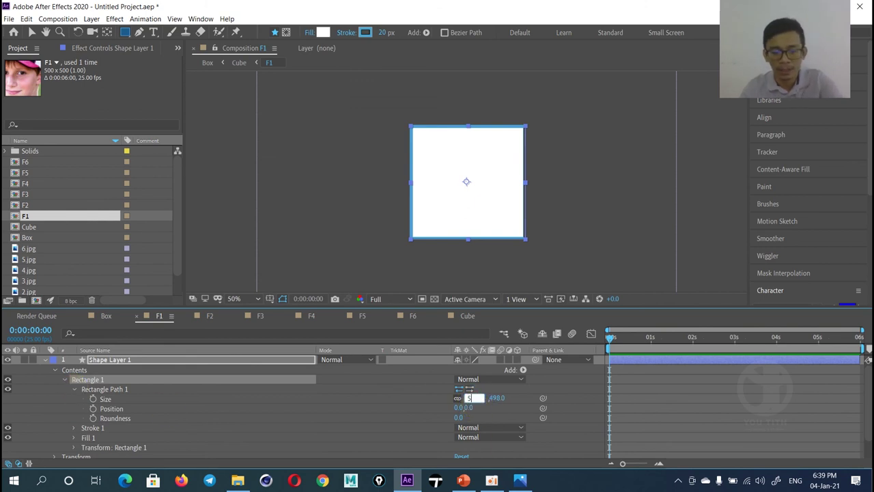
{"action": "left_click", "coordinate": [495, 400]}
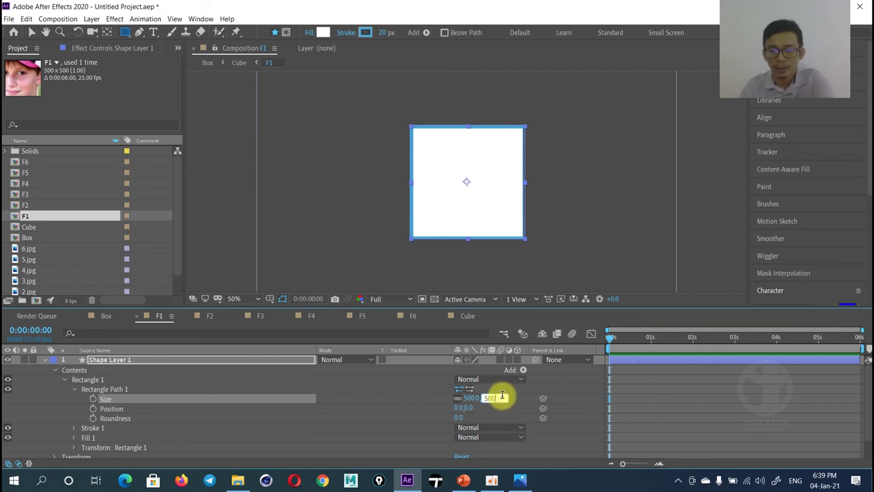
{"action": "key", "text": "Return"}
Check the square's top and bottom edges at 100% zoom, then return to 50%.
{"action": "key", "text": "period"}
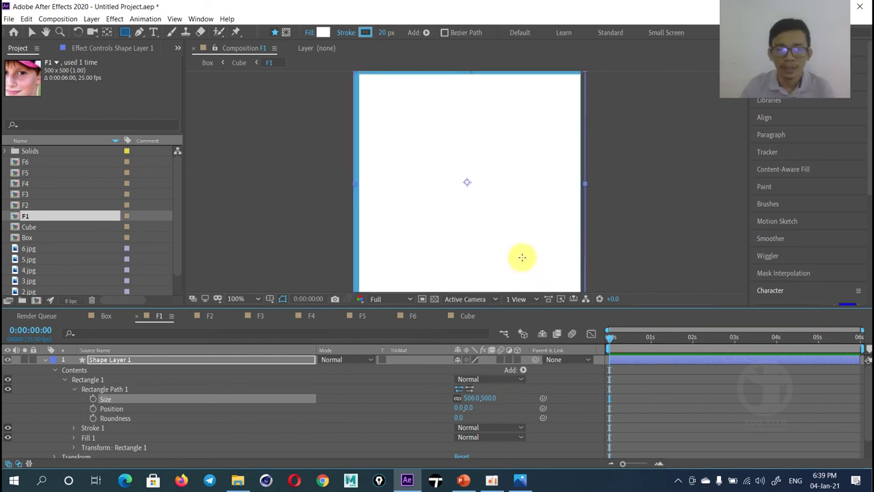
{"action": "left_click_drag", "start_coordinate": [521, 255], "coordinate": [530, 230]}
{"action": "key", "text": "q"}
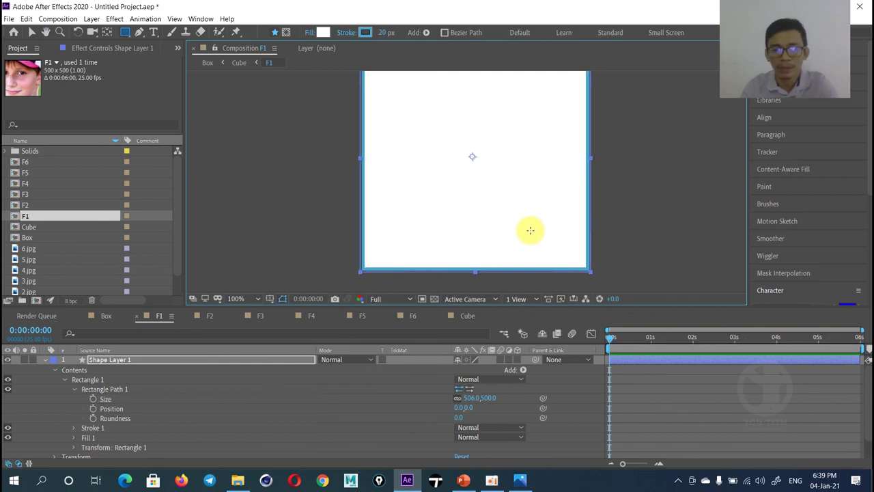
{"action": "left_click_drag", "start_coordinate": [530, 230], "coordinate": [524, 254]}
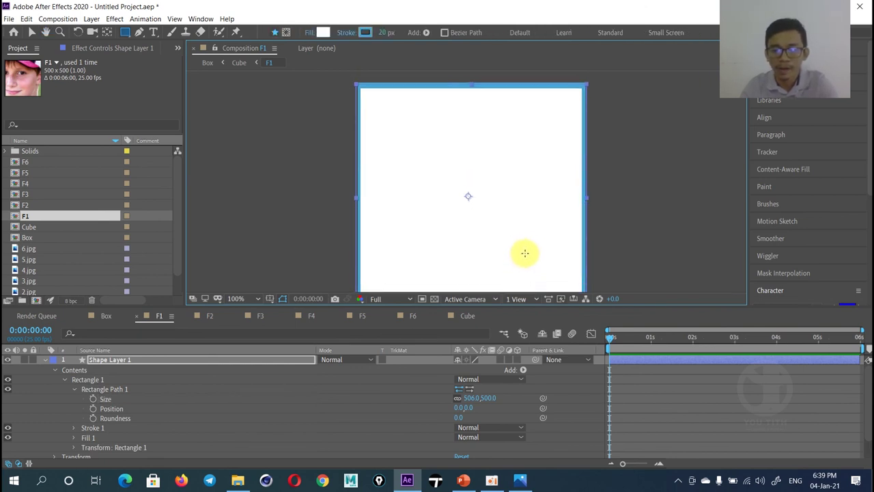
{"action": "key", "text": "comma"}
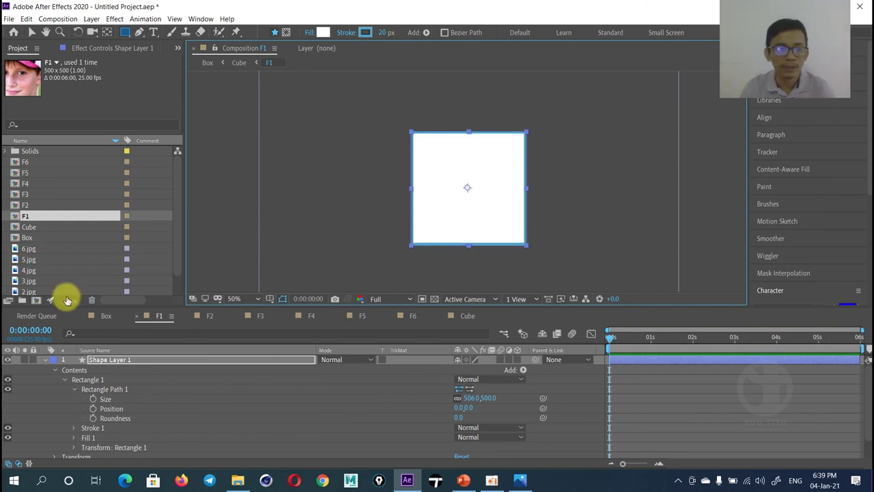
{"action": "left_click", "coordinate": [97, 360]}
{"action": "left_click", "coordinate": [45, 359]}
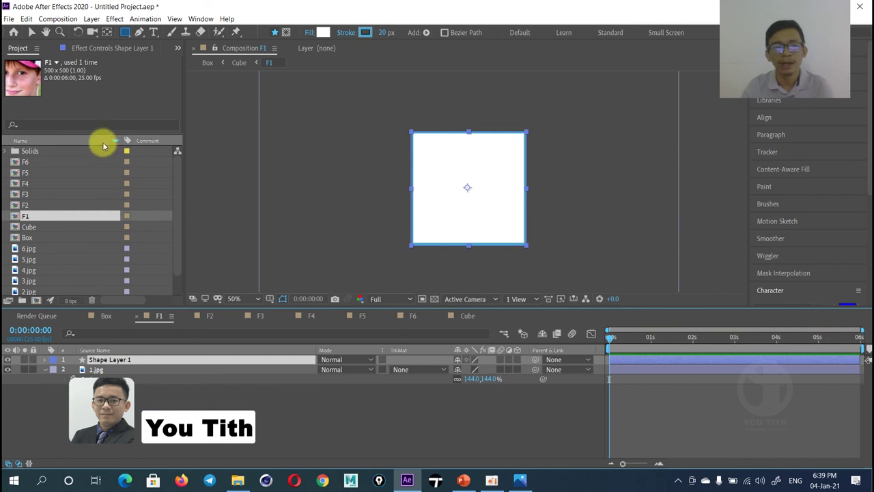
{"action": "left_click", "coordinate": [32, 33]}
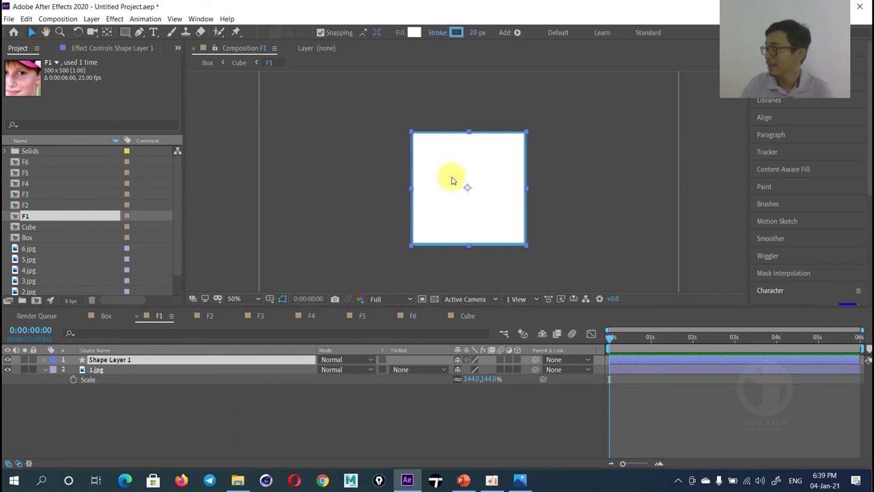
{"action": "key", "text": "slash"}
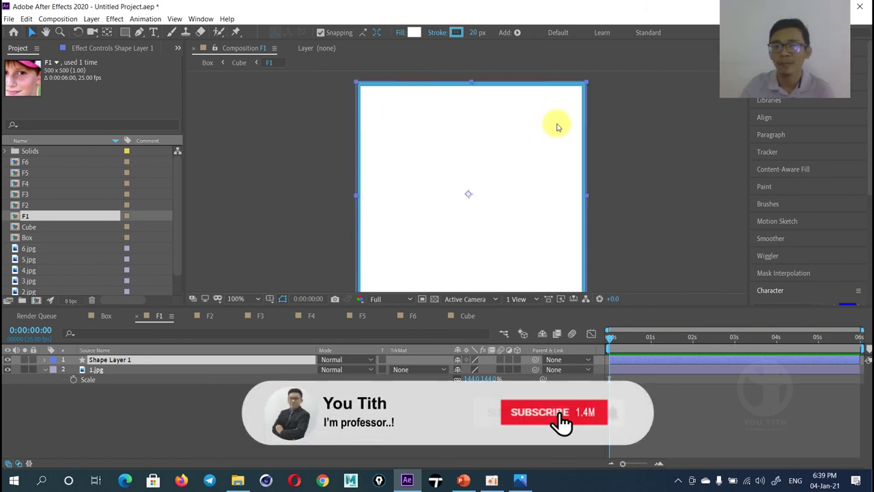
{"action": "left_click", "coordinate": [414, 32]}
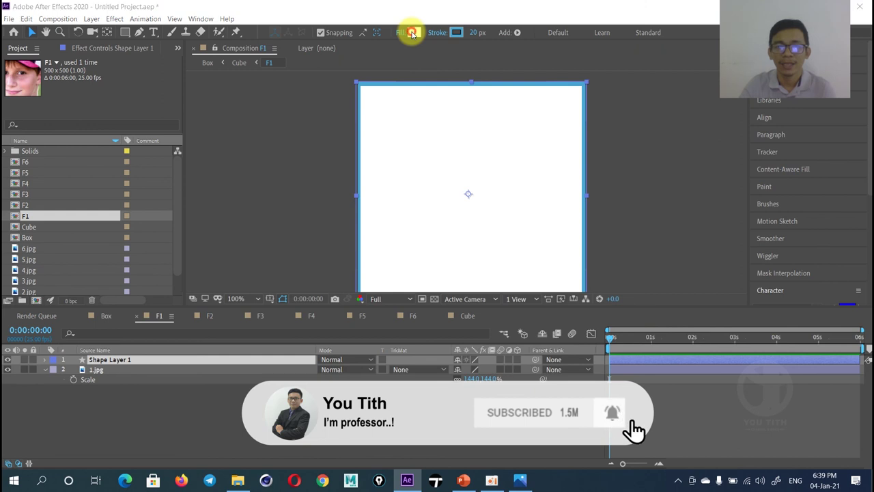
{"action": "left_click", "coordinate": [263, 46]}
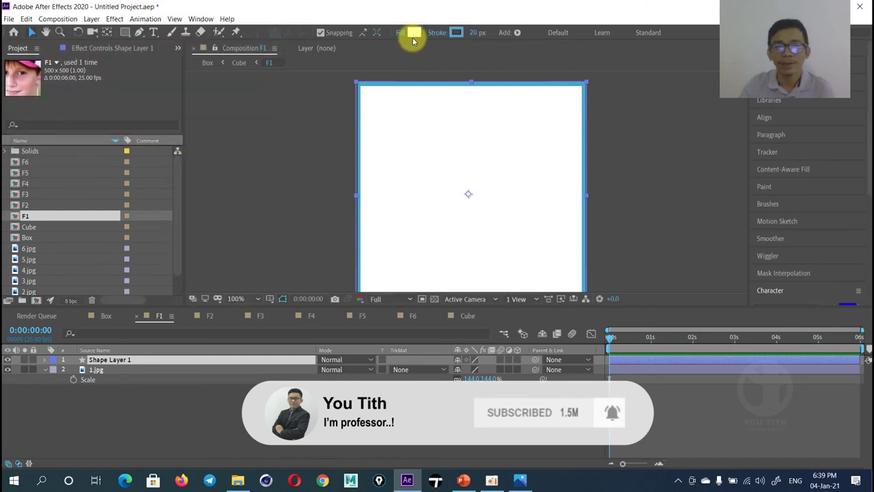
{"action": "left_click", "coordinate": [412, 32]}
{"action": "left_click", "coordinate": [264, 47]}
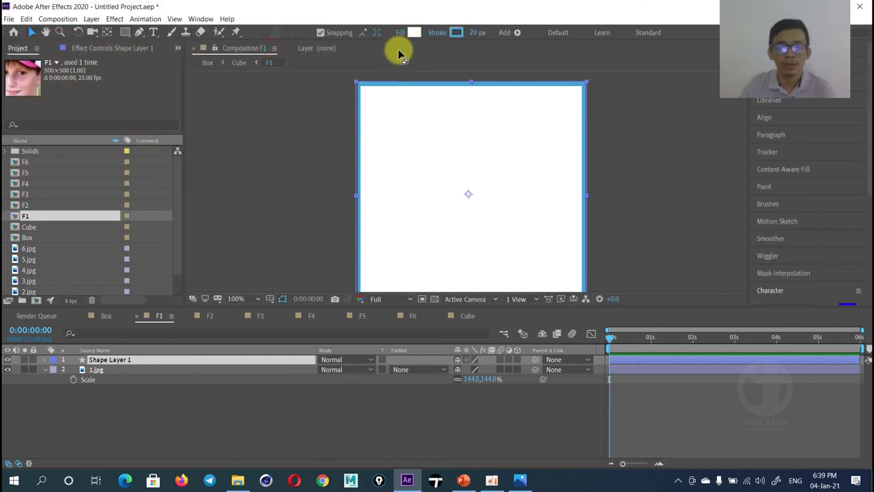
Set the shape's fill to None so the photo shows through.
{"action": "left_click", "coordinate": [400, 34]}
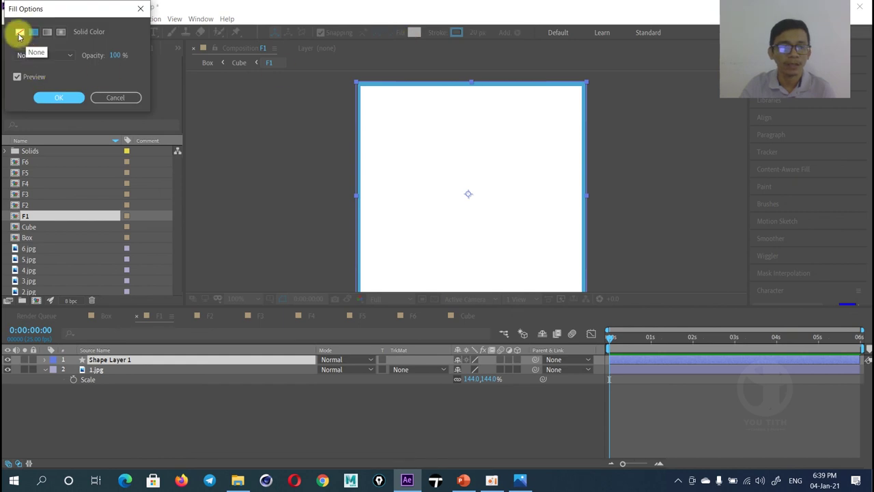
{"action": "left_click", "coordinate": [19, 31]}
{"action": "left_click", "coordinate": [59, 97]}
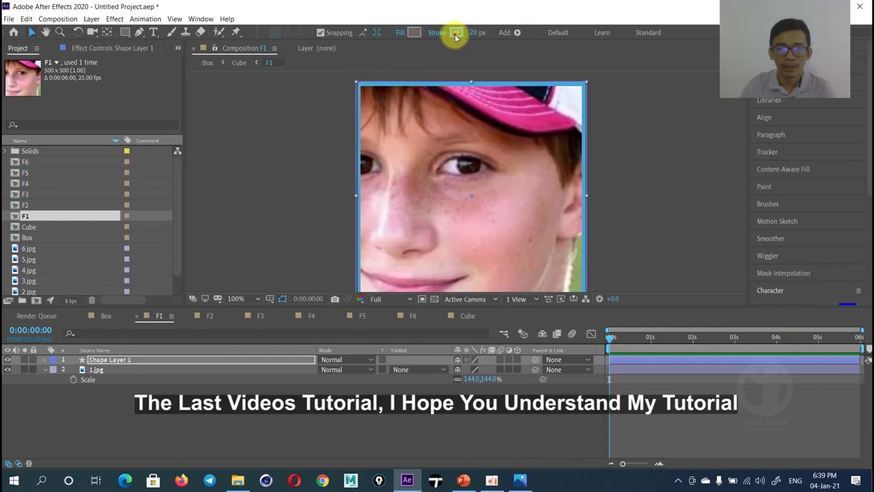
Give the shape a red stroke (D14848) 30 px wide and preview the border.
{"action": "left_click", "coordinate": [455, 32]}
{"action": "left_click_drag", "start_coordinate": [167, 91], "coordinate": [176, 28]}
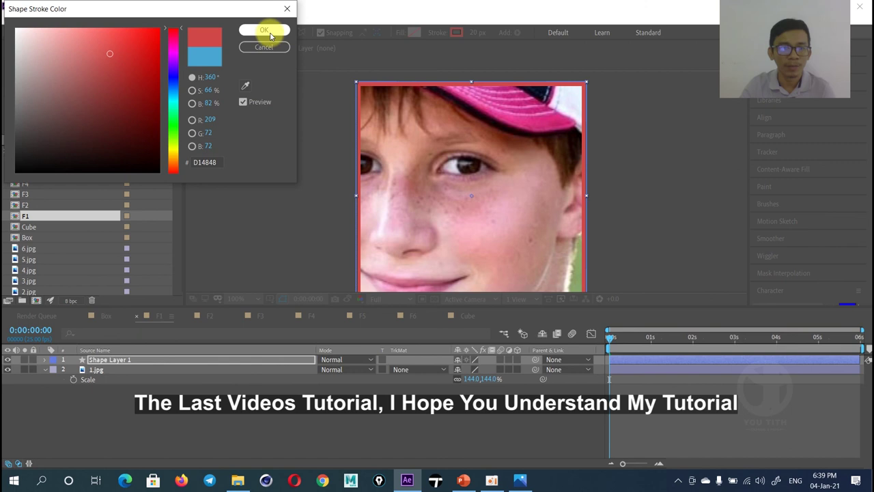
{"action": "left_click", "coordinate": [264, 30]}
{"action": "left_click_drag", "start_coordinate": [478, 32], "coordinate": [480, 32]}
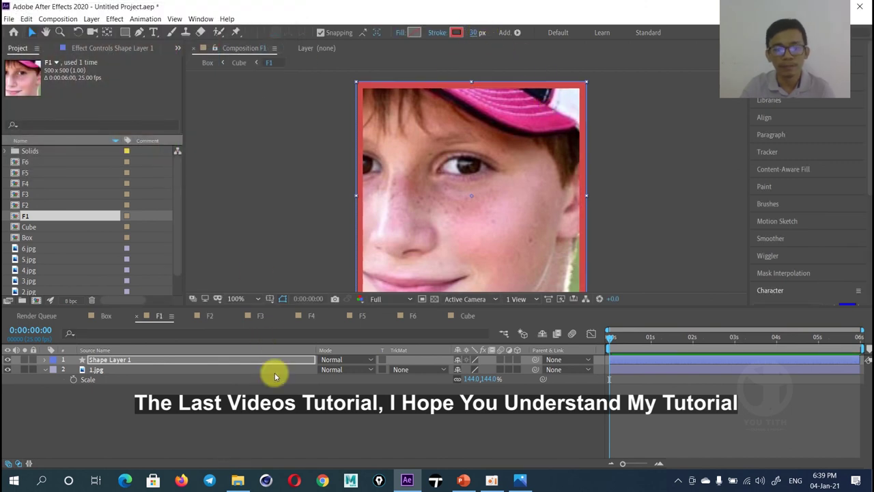
{"action": "left_click", "coordinate": [273, 402]}
{"action": "left_click", "coordinate": [110, 361]}
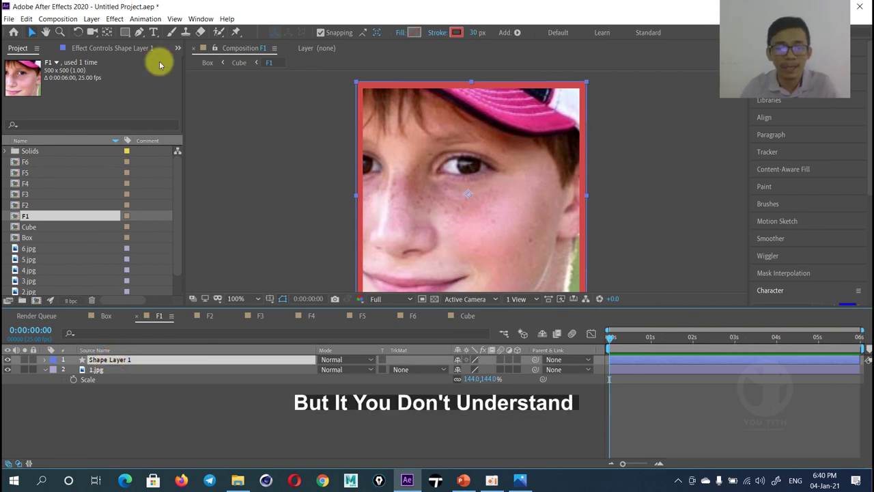
Step through the F2–F6 face compositions, ending on the Cube composition.
{"action": "left_click", "coordinate": [205, 317]}
{"action": "left_click", "coordinate": [265, 388]}
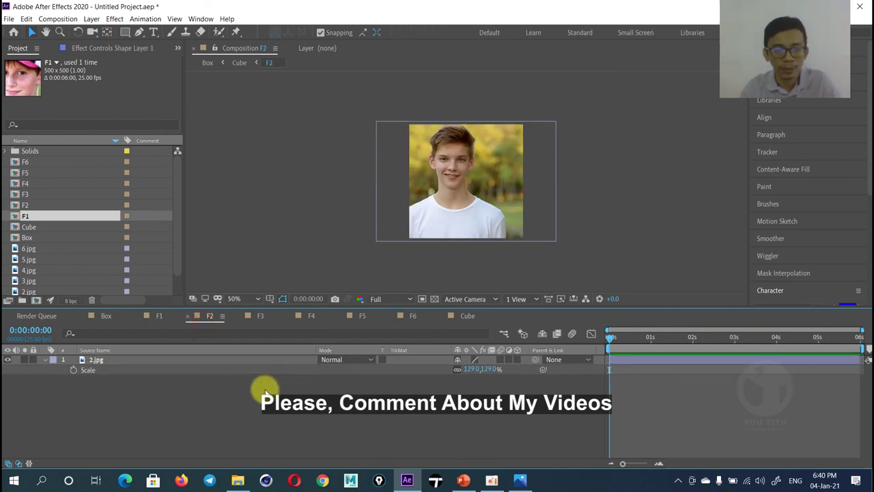
{"action": "left_click", "coordinate": [263, 316]}
{"action": "left_click", "coordinate": [311, 317]}
{"action": "left_click", "coordinate": [362, 316]}
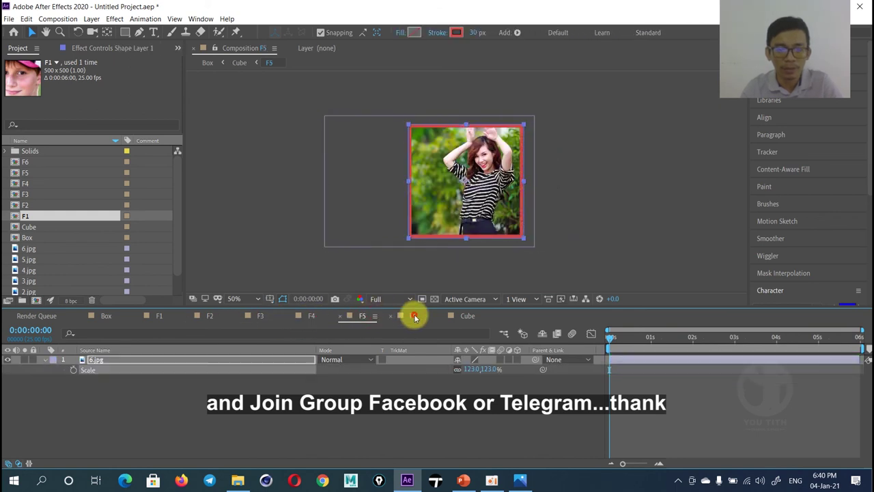
{"action": "left_click", "coordinate": [414, 316]}
{"action": "left_click", "coordinate": [468, 316]}
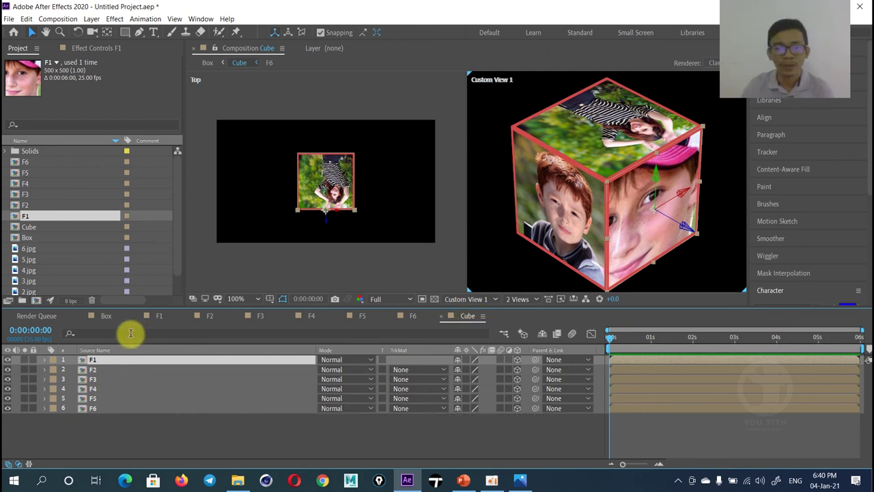
Show the Box composition, glance at F6 and Cube, then return to Box.
{"action": "left_click", "coordinate": [106, 316]}
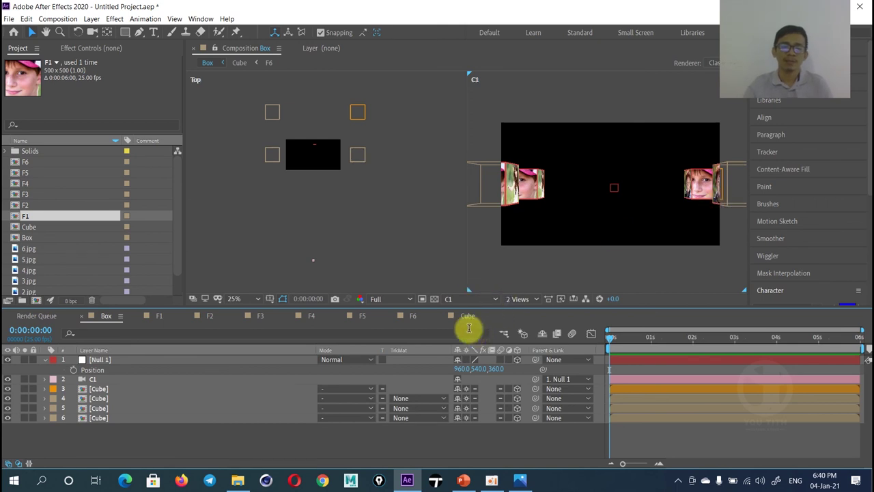
{"action": "left_click", "coordinate": [411, 315]}
{"action": "left_click", "coordinate": [467, 316]}
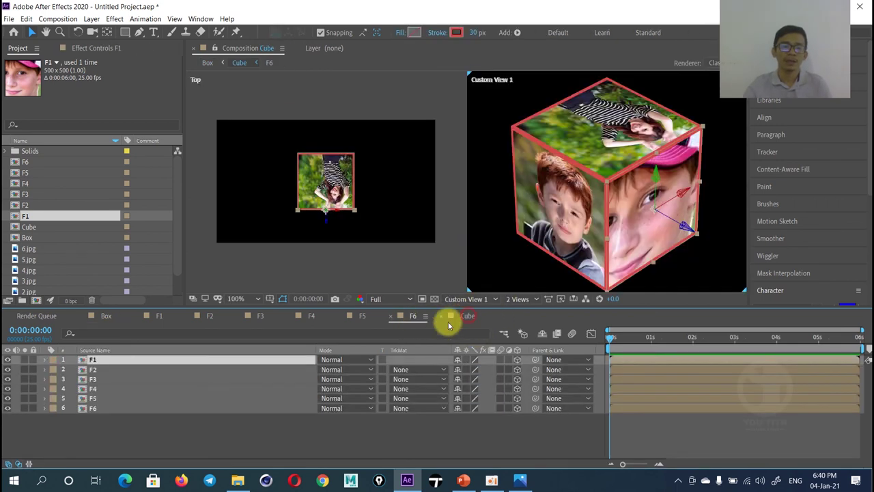
{"action": "left_click", "coordinate": [106, 318]}
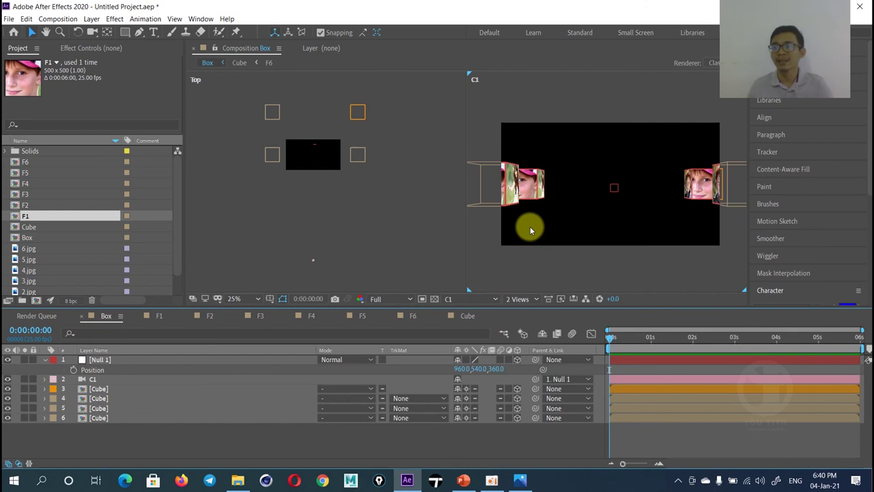